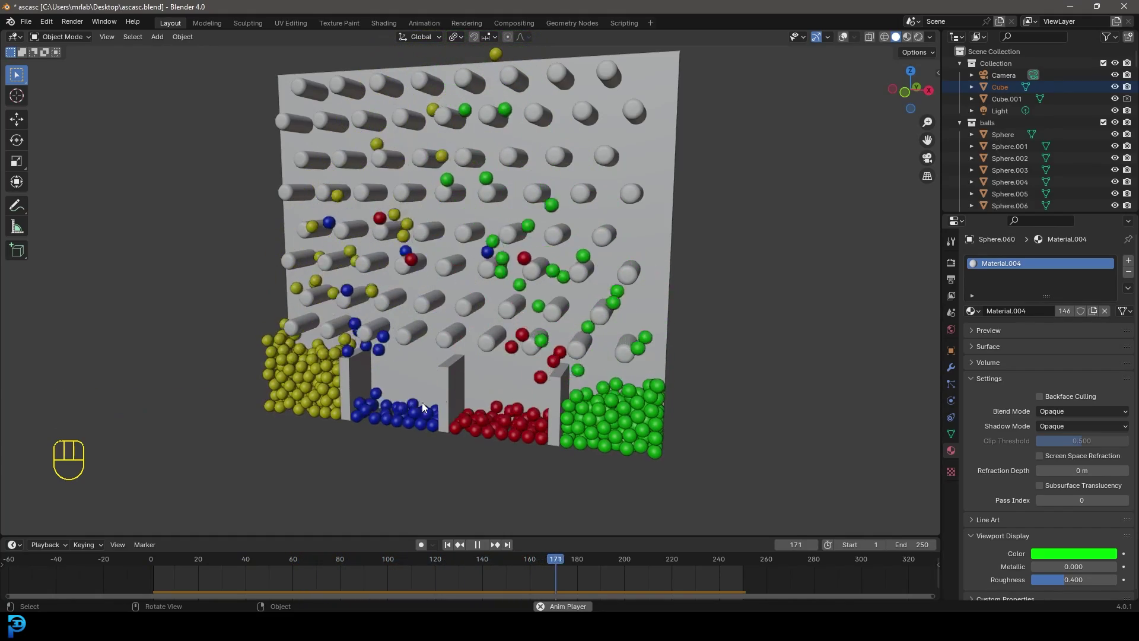
- Review the finished Plinko simulation, rewinding to about frame 78 and replaying it
middle_click_drag(529, 348, 489, 354)
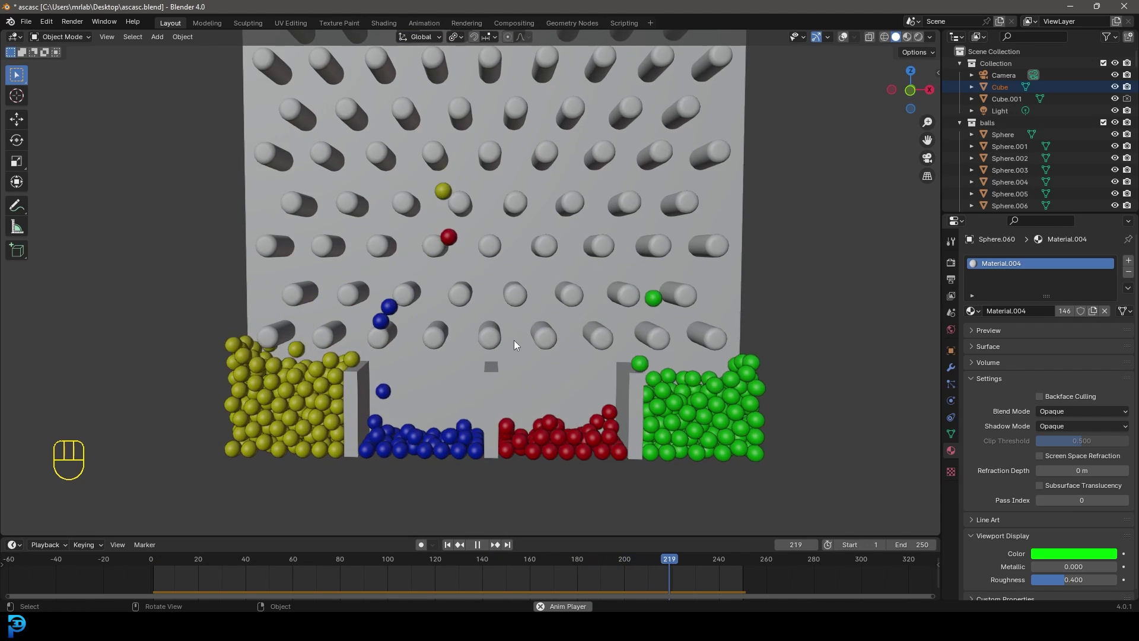
scroll(568, 383, "up", 1)
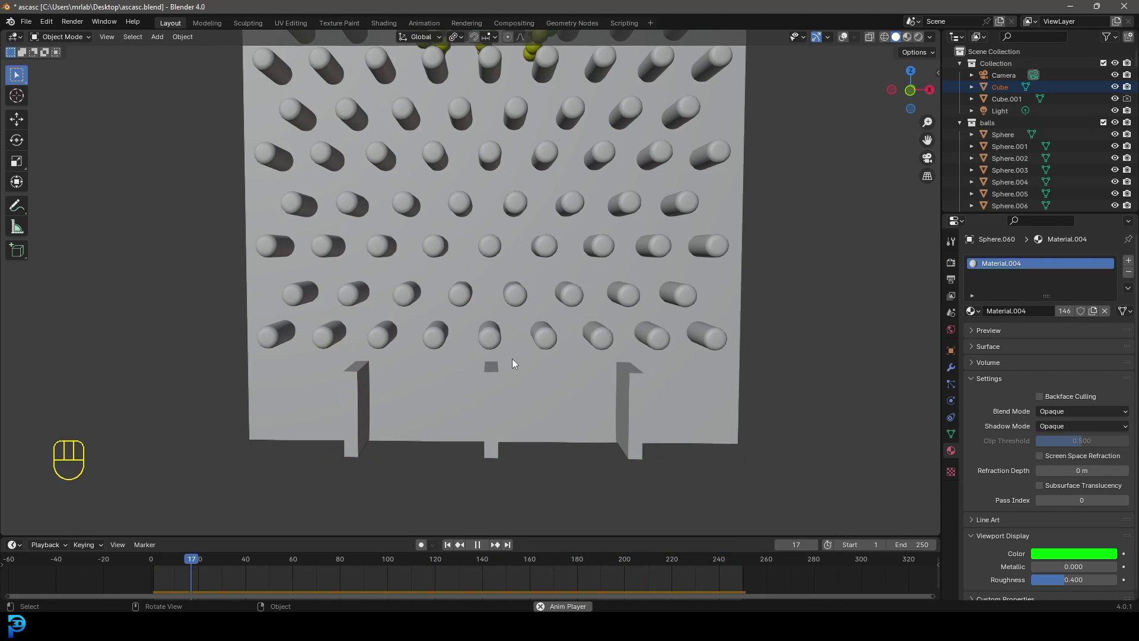
key("space")
left_click_drag(178, 579, 336, 601)
middle_click_drag(412, 419, 585, 308)
key("space")
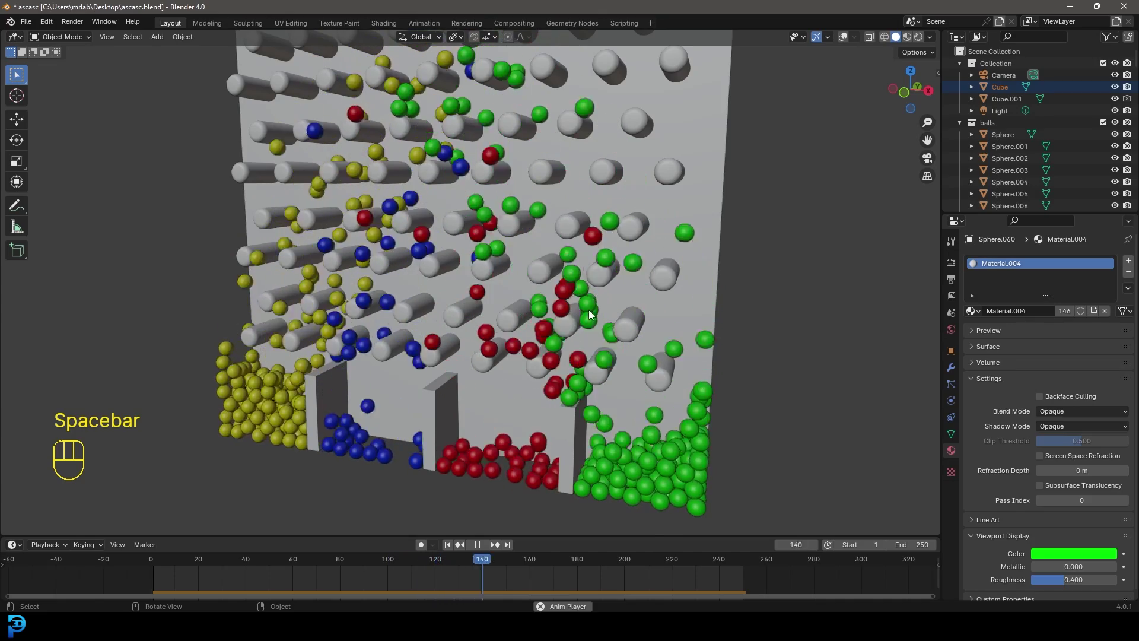
- Replay the simulation from about frame 114, orbiting around the pegs and falling balls
middle_click_drag(398, 268, 513, 275)
key("space")
middle_click_drag(561, 462, 675, 576)
key("space")
left_click(552, 571)
left_click_drag(509, 571, 426, 574)
key("space")
middle_click_drag(475, 415, 490, 383)
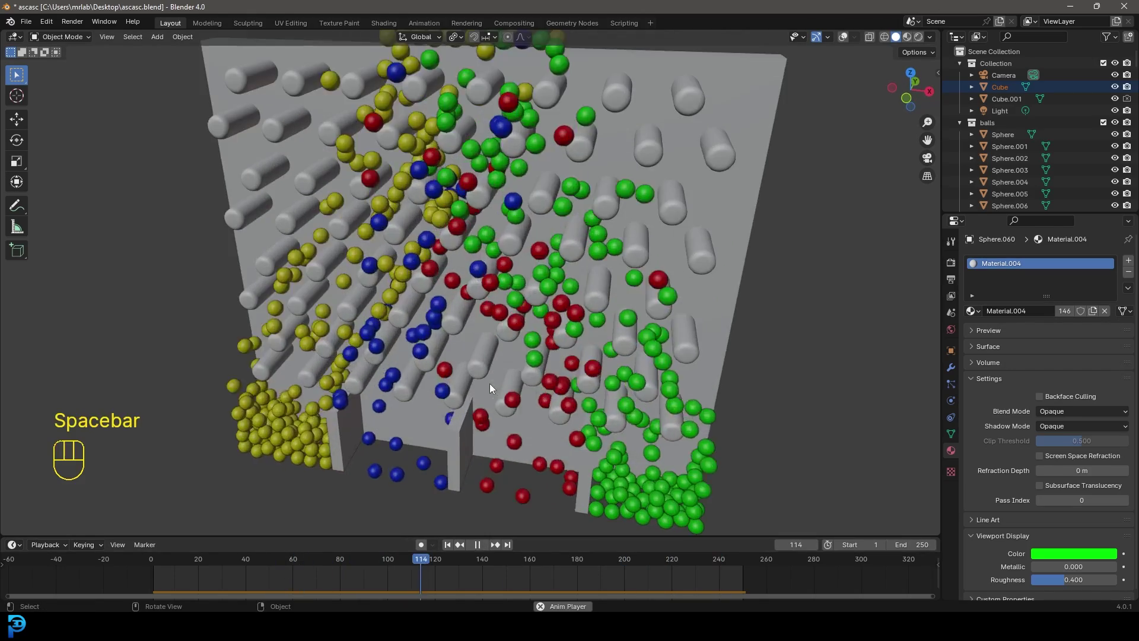
middle_click_drag(617, 347, 659, 334)
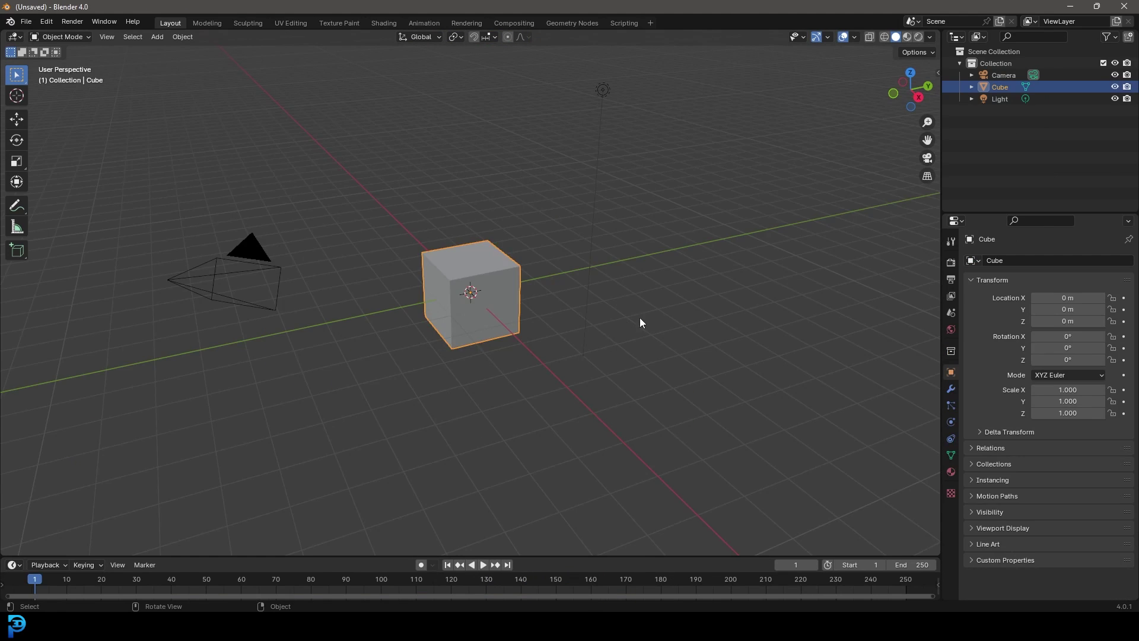
- In front orthographic view, enter Edit Mode and scale the cube 4 times along X
scroll(593, 326, "down", 3)
key("KP_1")
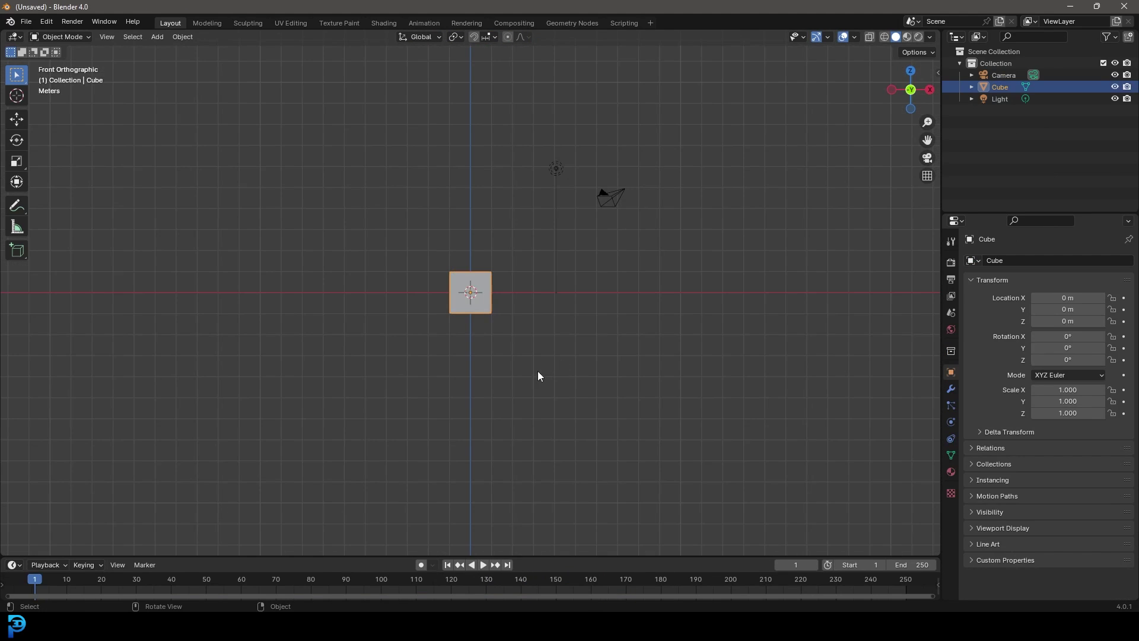
scroll(534, 296, "up", 6)
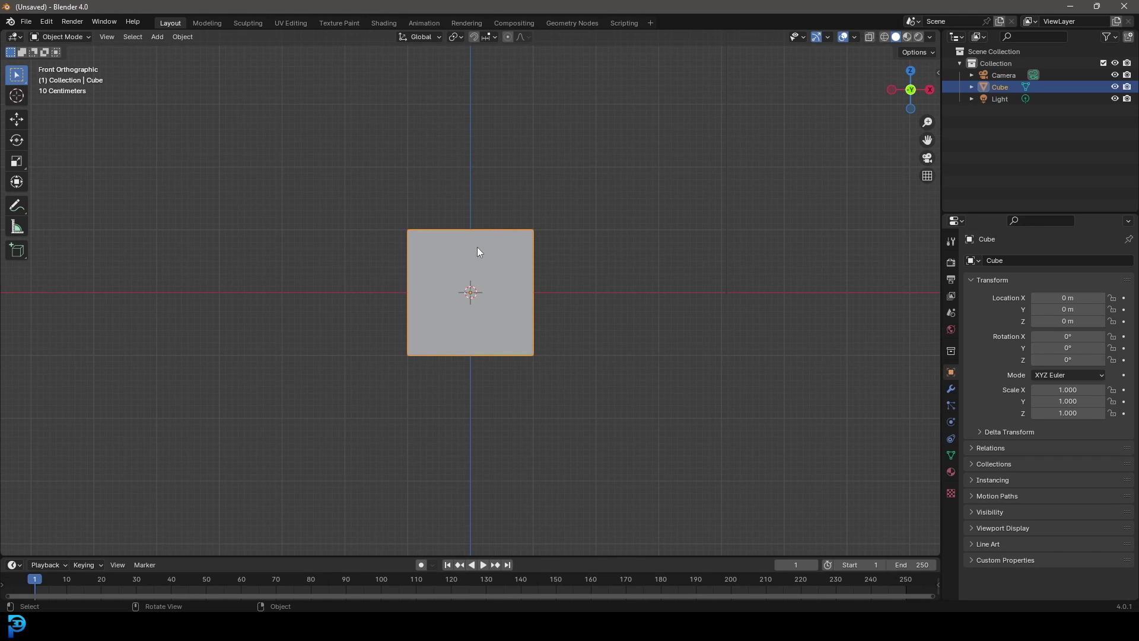
key("Tab")
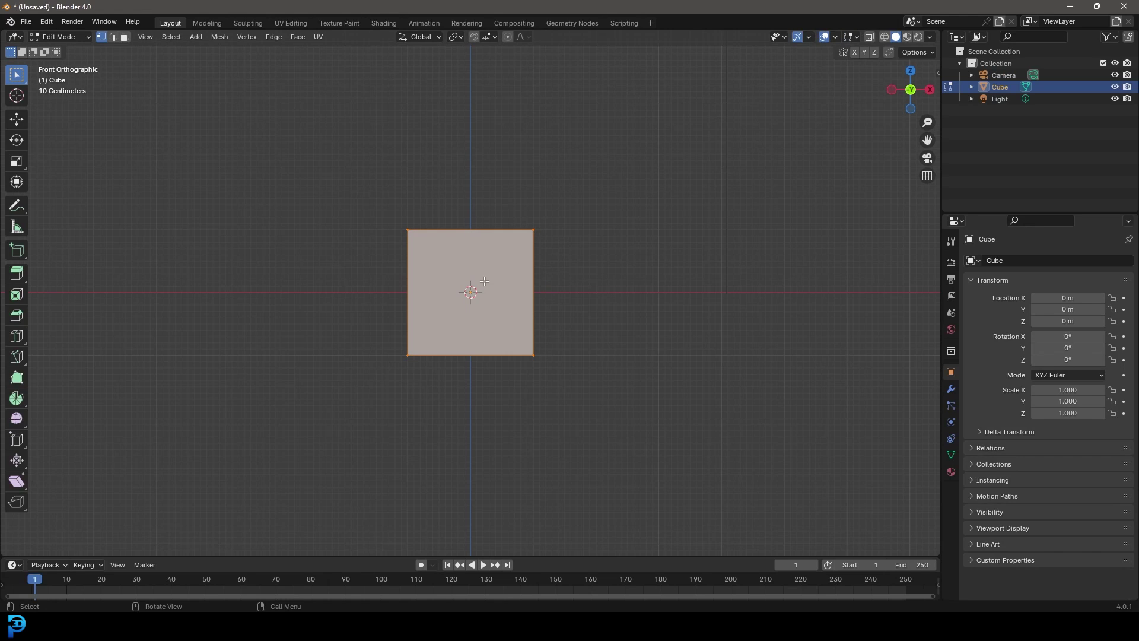
type("sx")
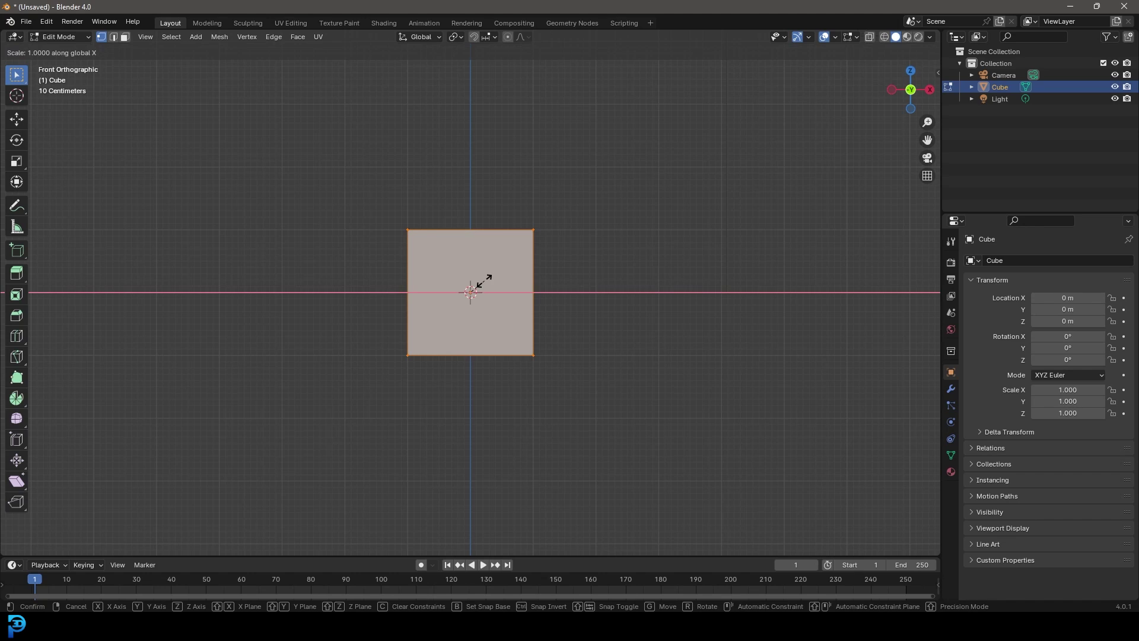
type("4")
key("Return")
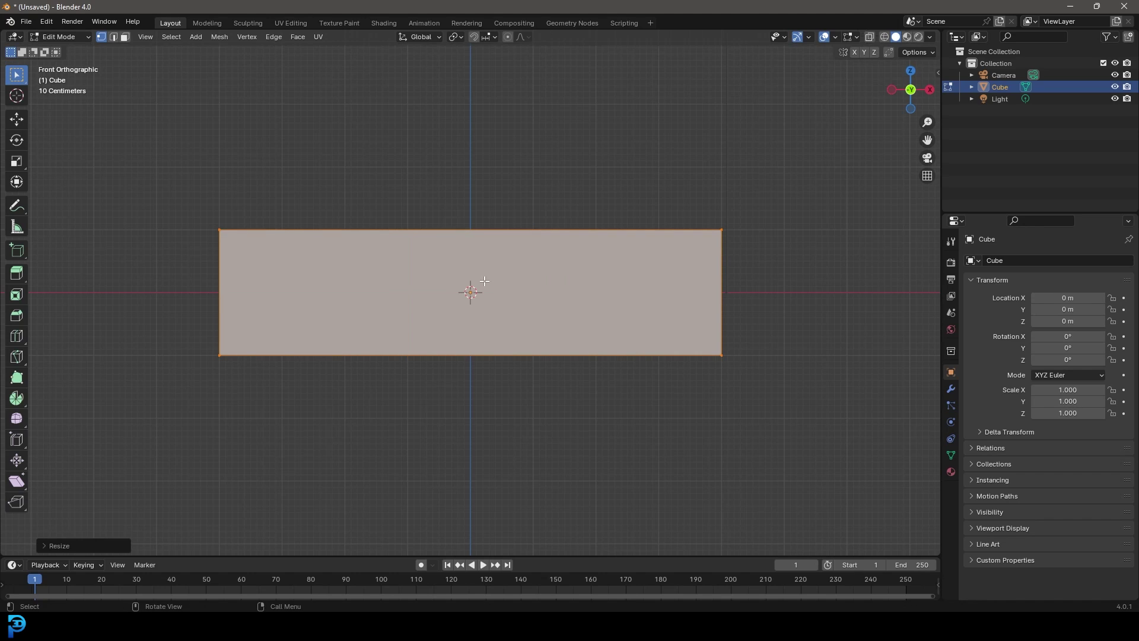
- Flatten the cube along Y into a thin slab and raise it along Z
key("KP_3")
key("s")
key("y")
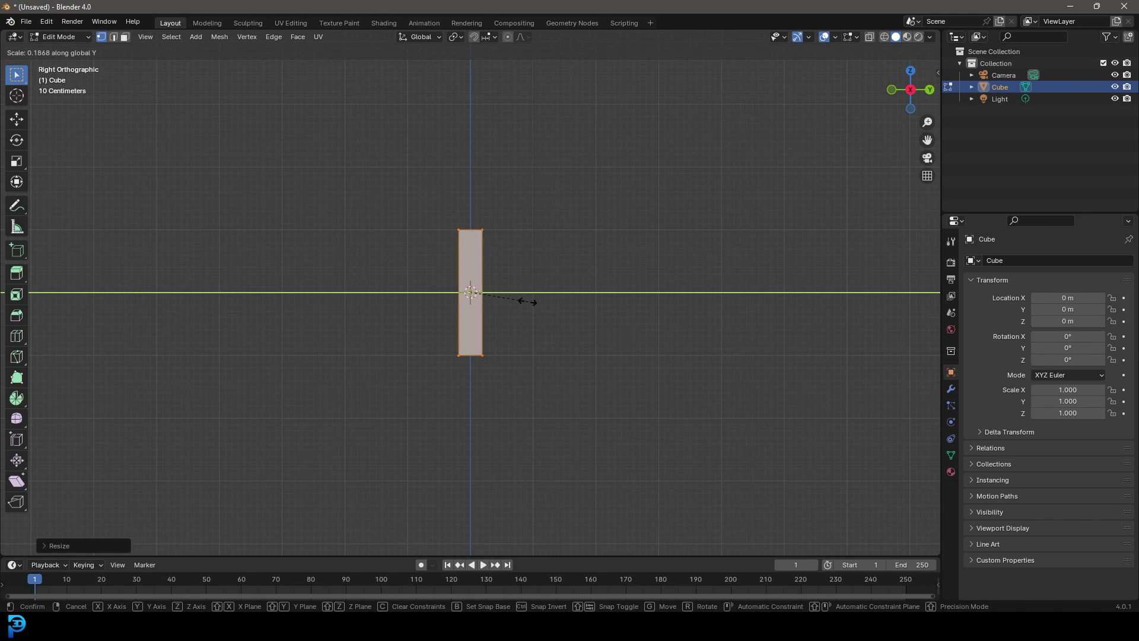
key("Return")
key("g")
key("z")
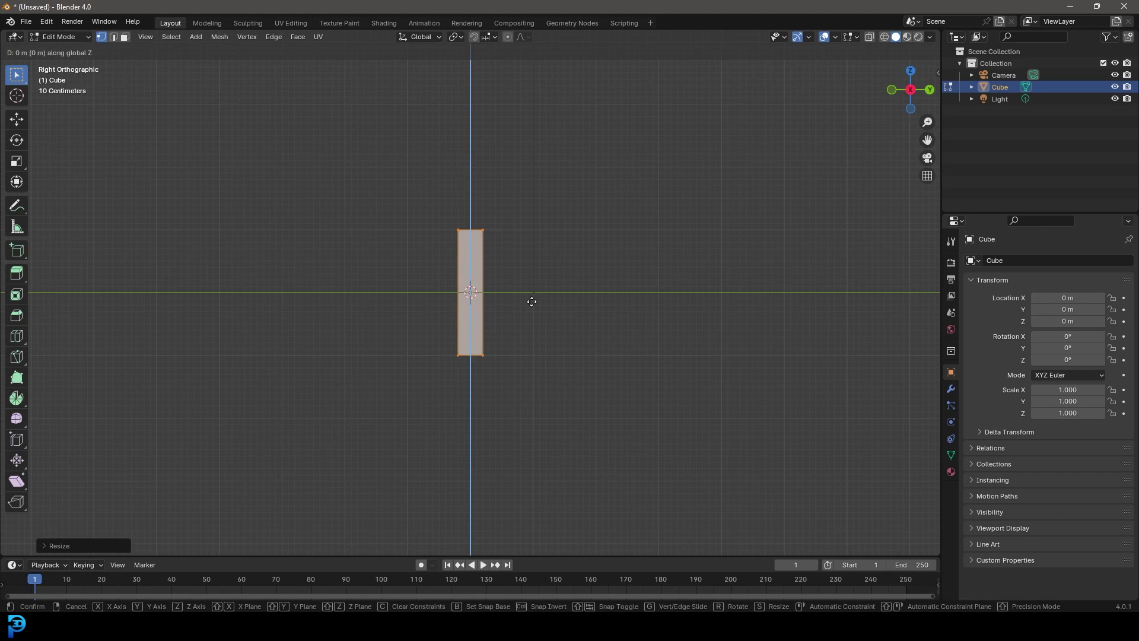
left_click(539, 239)
middle_click_drag(455, 310, 547, 328)
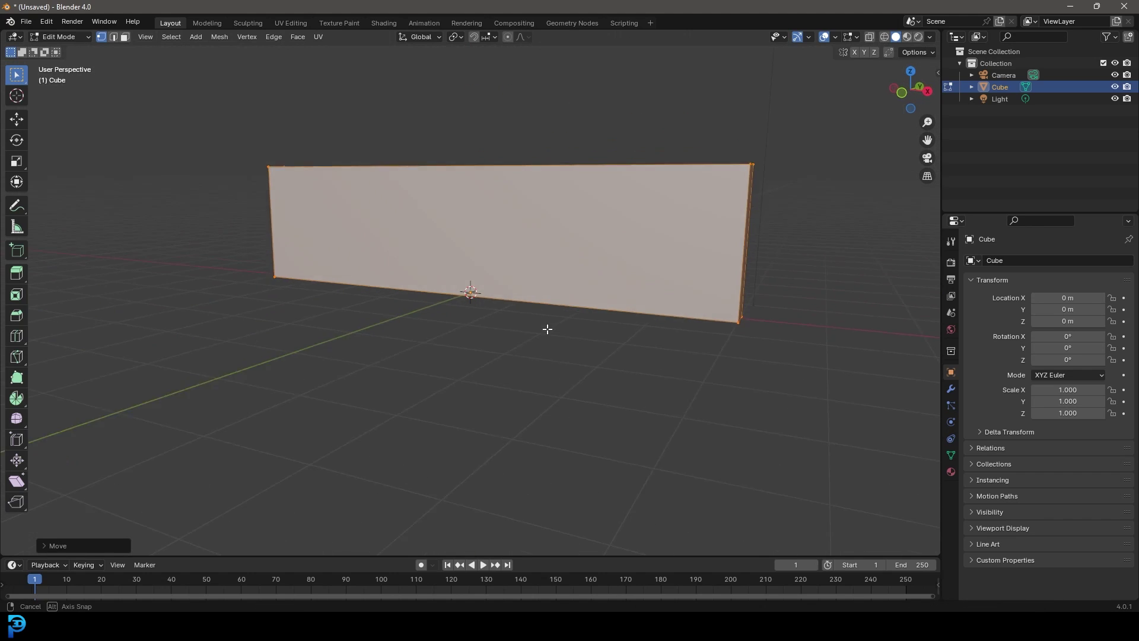
- With X-ray on, raise the slab's top vertices 5 m along Z
key("KP_1")
key("alt+z")
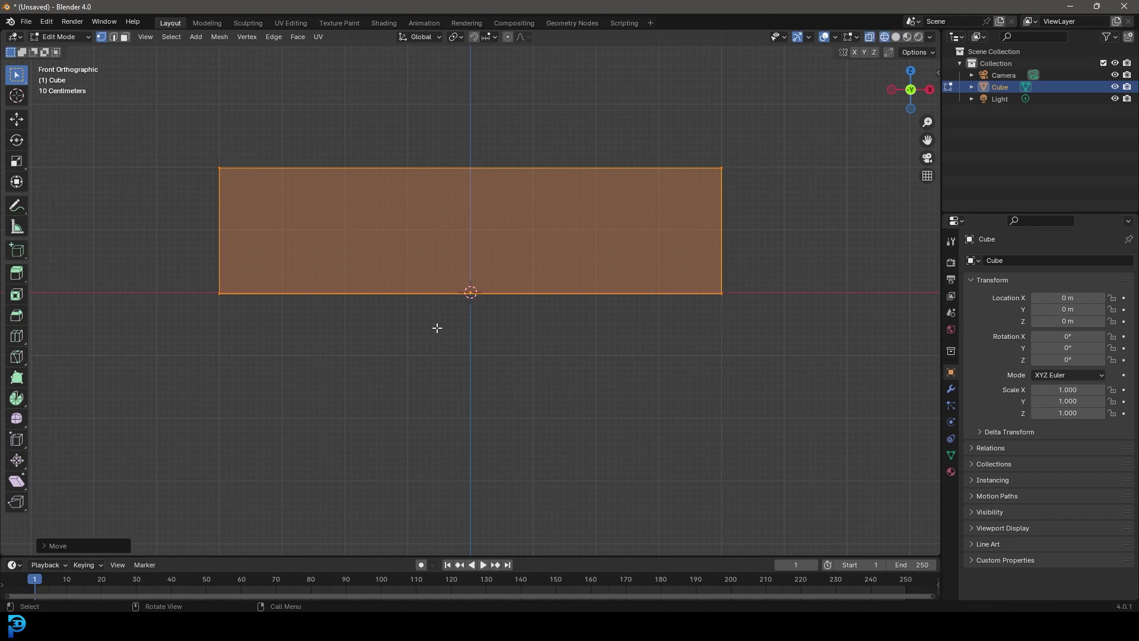
left_click_drag(159, 122, 785, 220)
scroll(638, 253, "down", 5)
middle_click_drag(637, 254, 616, 395, "shift")
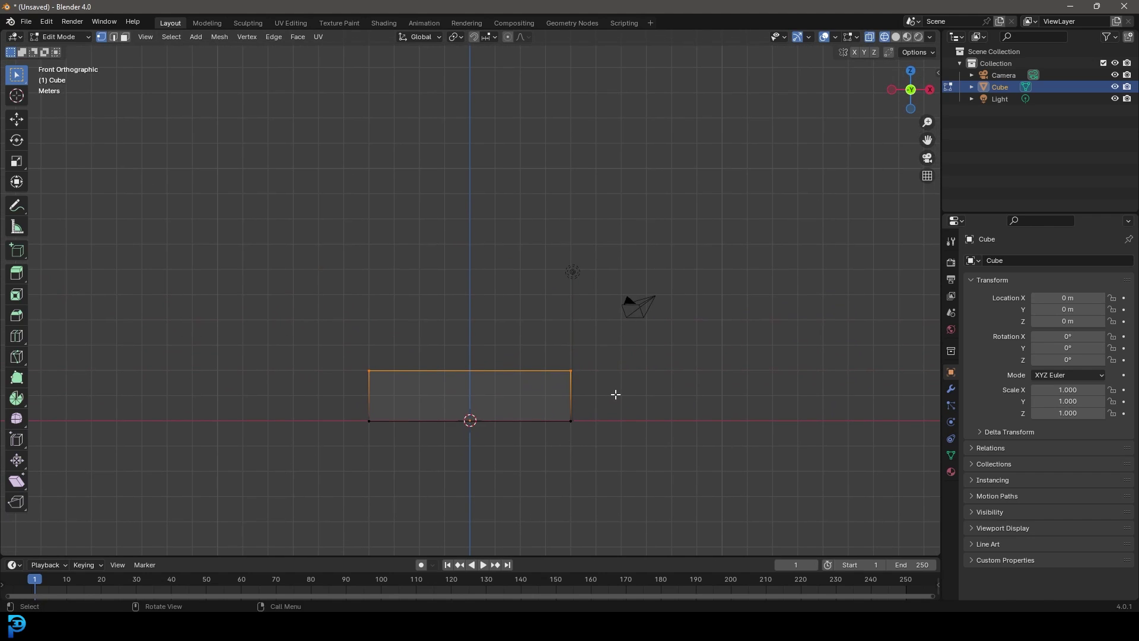
key("g")
key("z")
type("5")
key("Return")
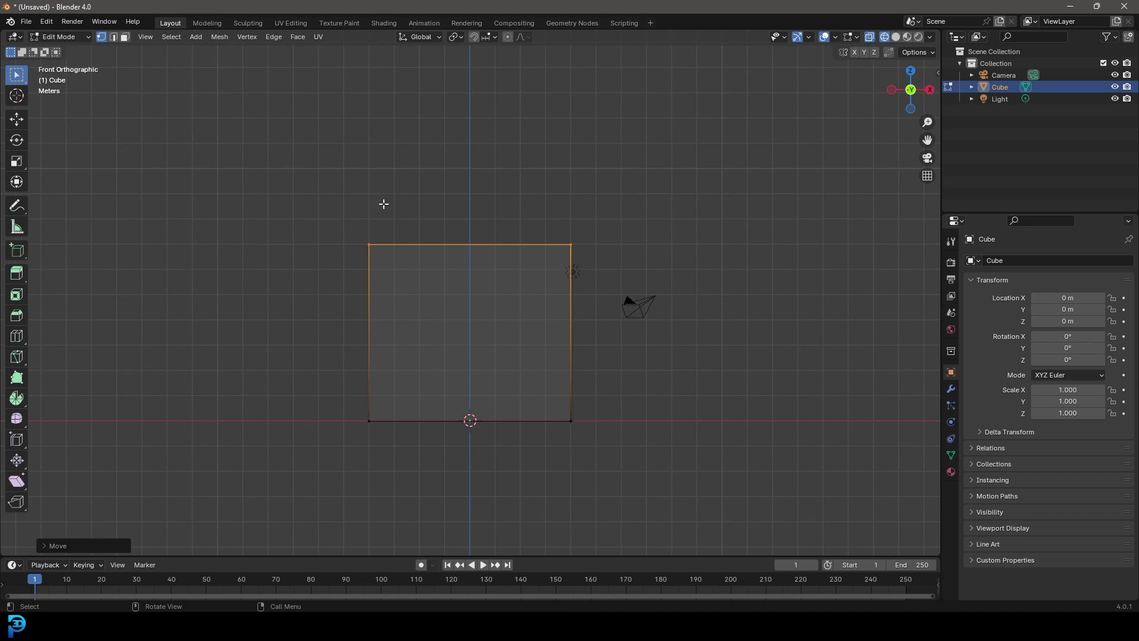
- Check the tall slab in perspective, then recentre it in front view
middle_click_drag(611, 180, 606, 283)
key("KP_1")
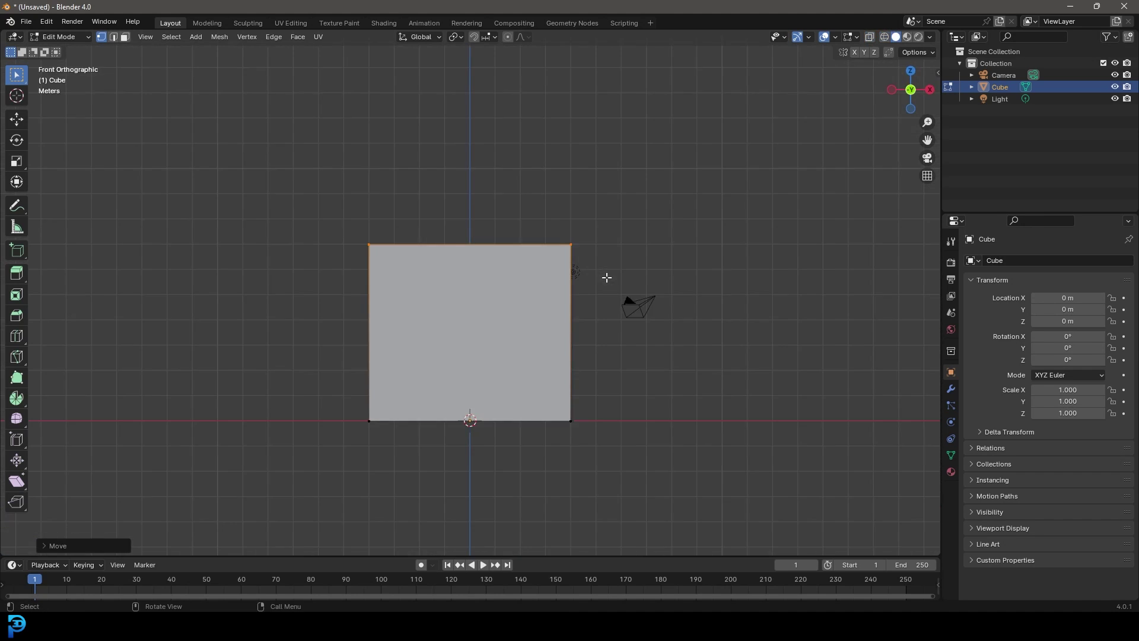
scroll(606, 277, "up", 3)
middle_click_drag(566, 376, 555, 309, "shift")
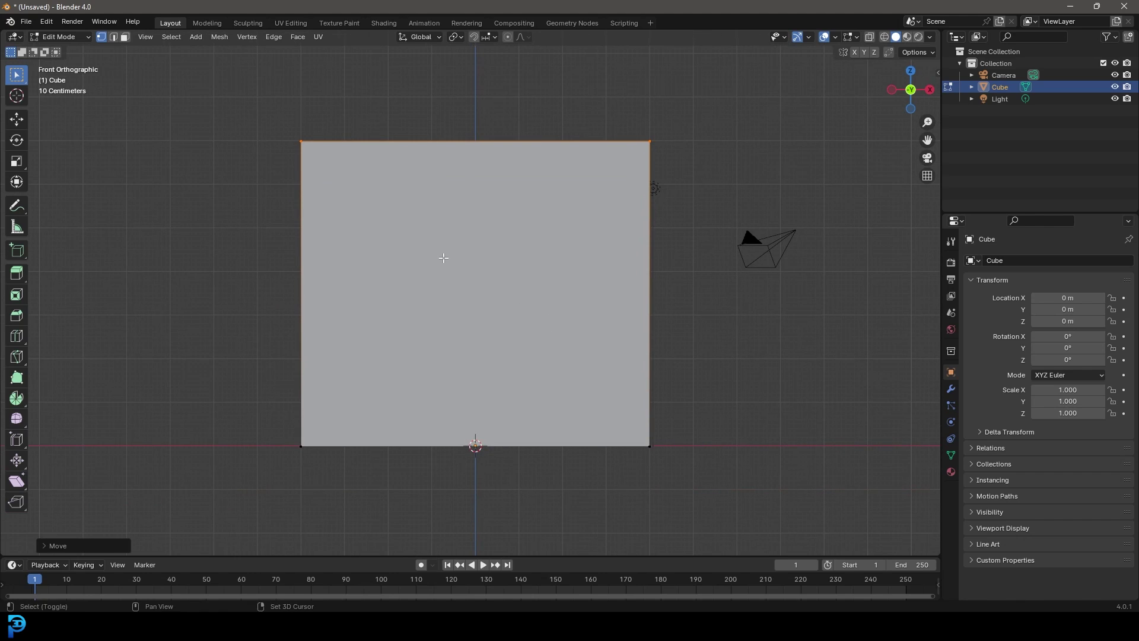
key("shift+a")
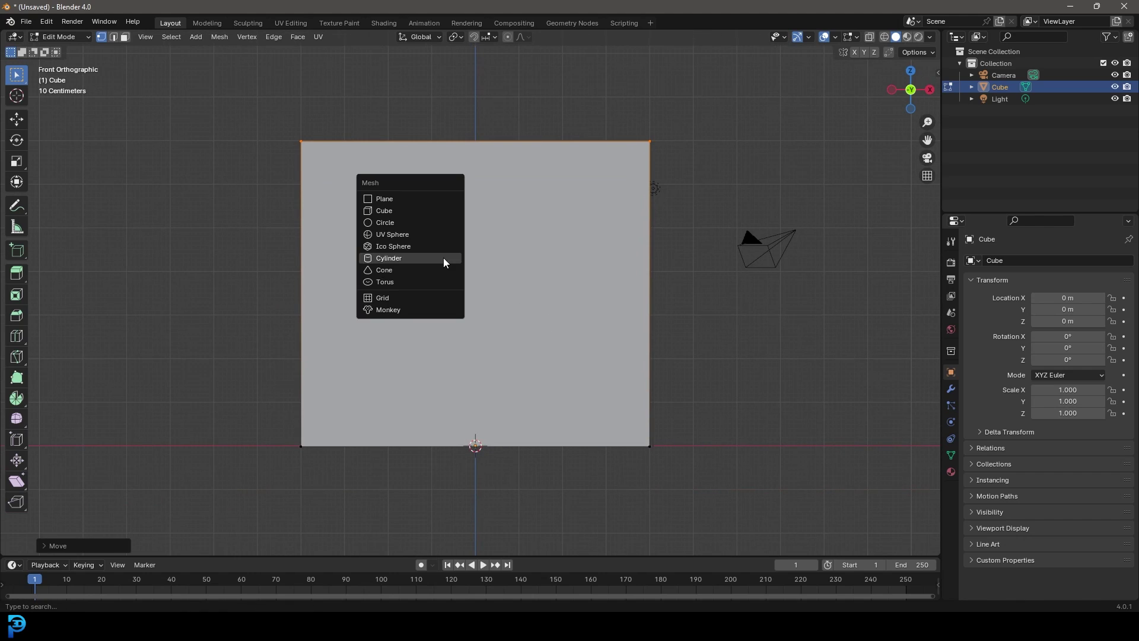
- Add a cylinder at the board's base and stretch it taller along Z
left_click(408, 258)
key("s")
key("z")
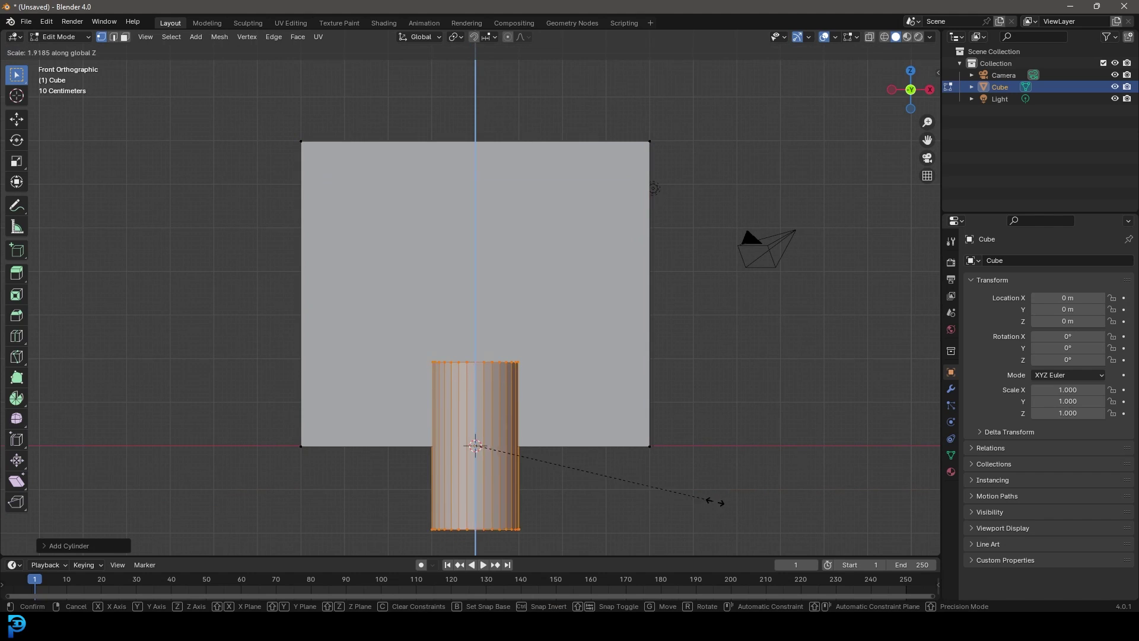
key("Return")
middle_click_drag(502, 247, 475, 264)
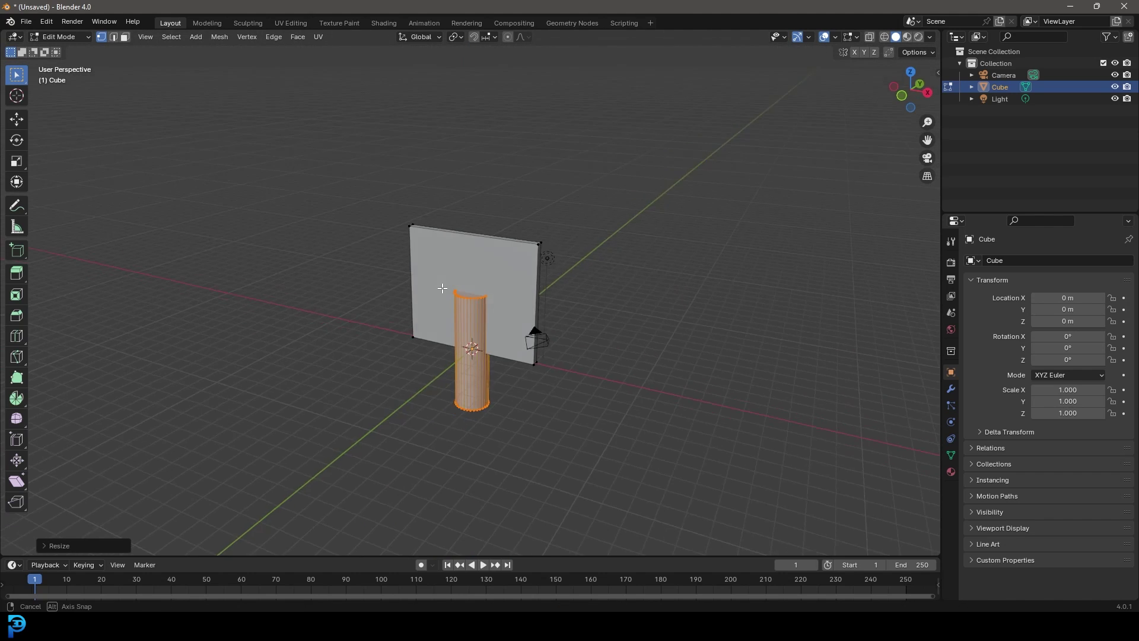
scroll(464, 277, "up", 8)
- Round off the cylinder's top face with a bevel
left_click(464, 277)
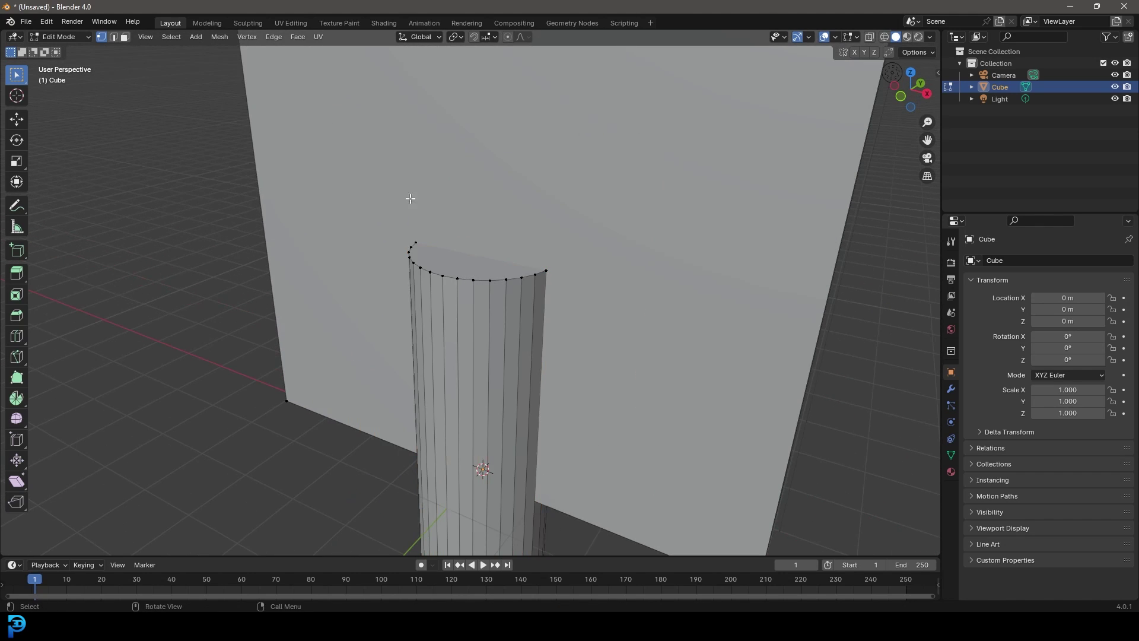
left_click(488, 271)
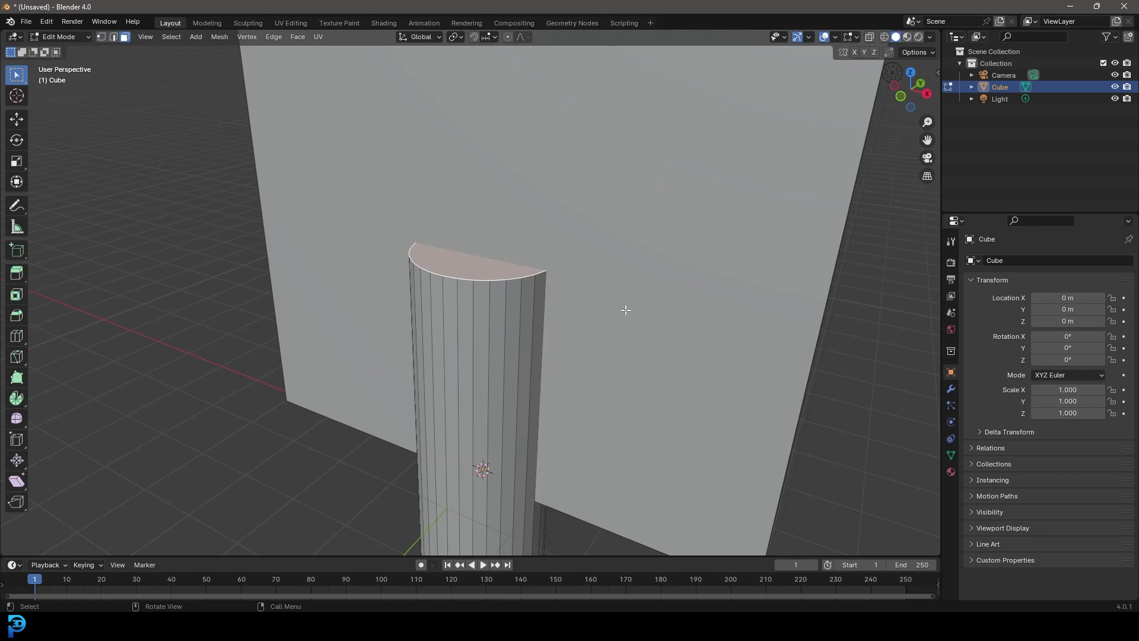
key("ctrl+b")
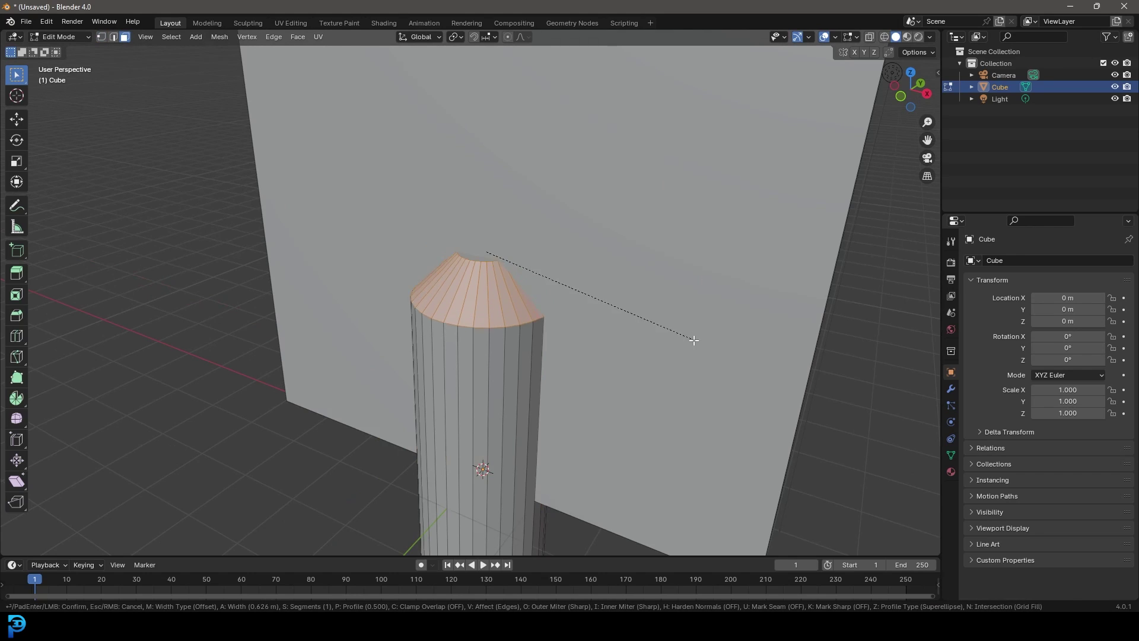
scroll(681, 329, "up", 3)
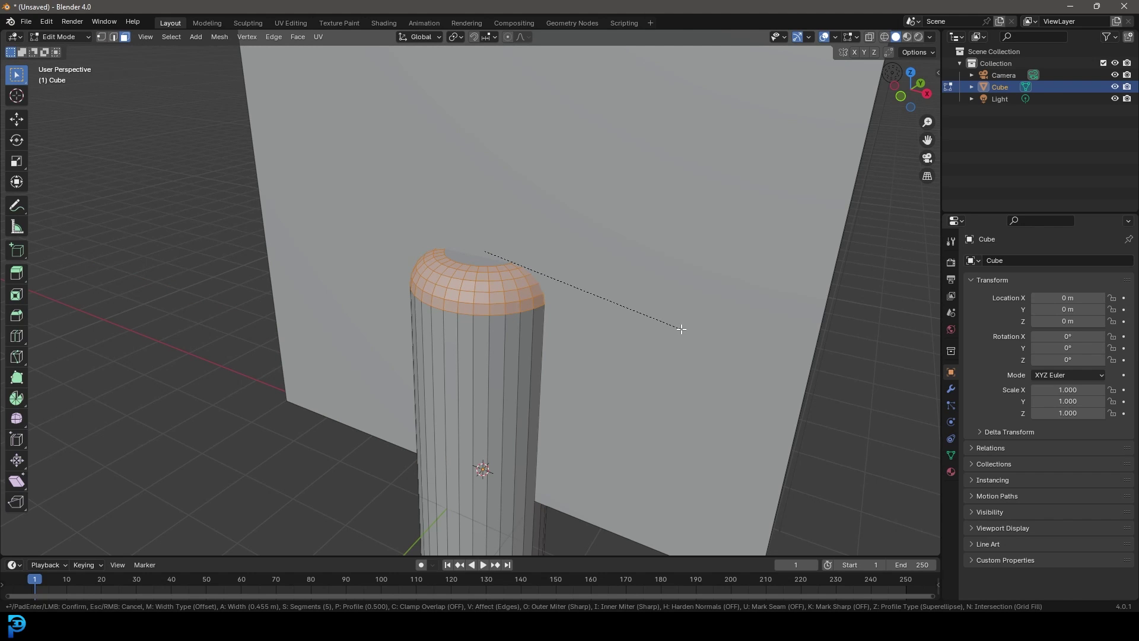
left_click(681, 330)
scroll(681, 330, "down", 5)
middle_click_drag(680, 330, 450, 313)
scroll(450, 312, "up", 5)
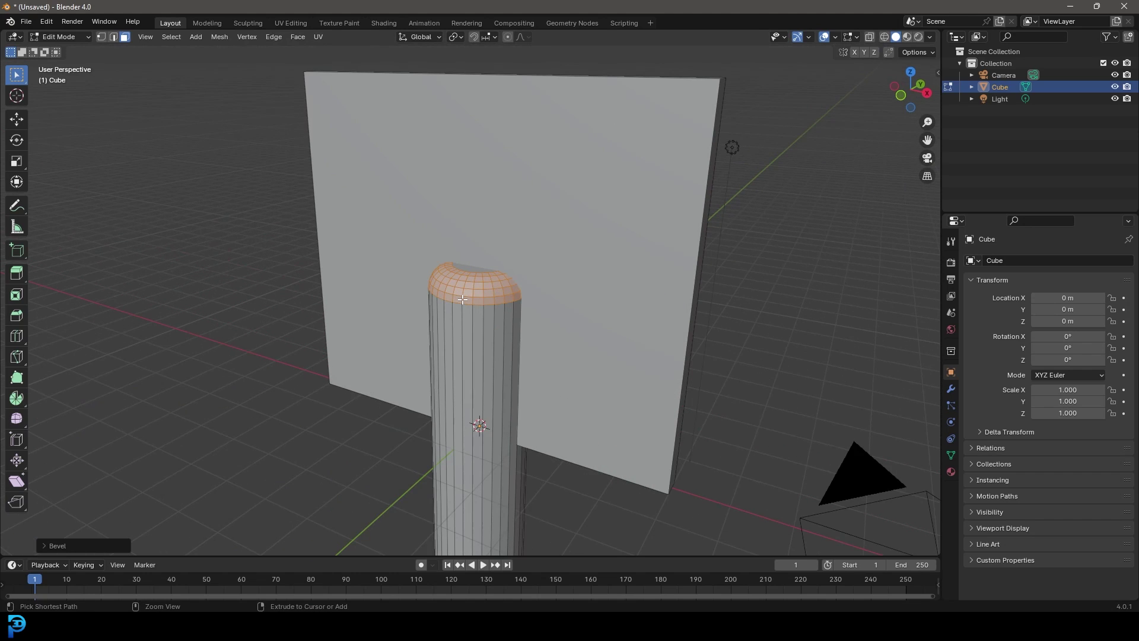
- Lay the whole cylinder horizontal by rotating it 90° around X
key("ctrl+l")
key("g")
right_click(440, 187)
key("KP_3")
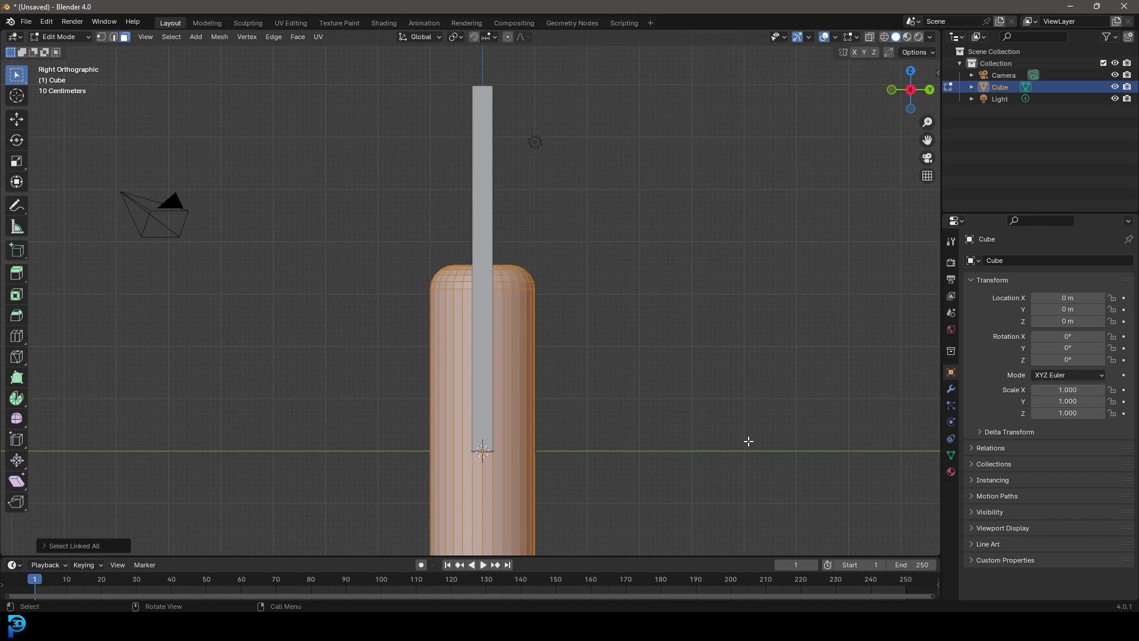
type("rx90")
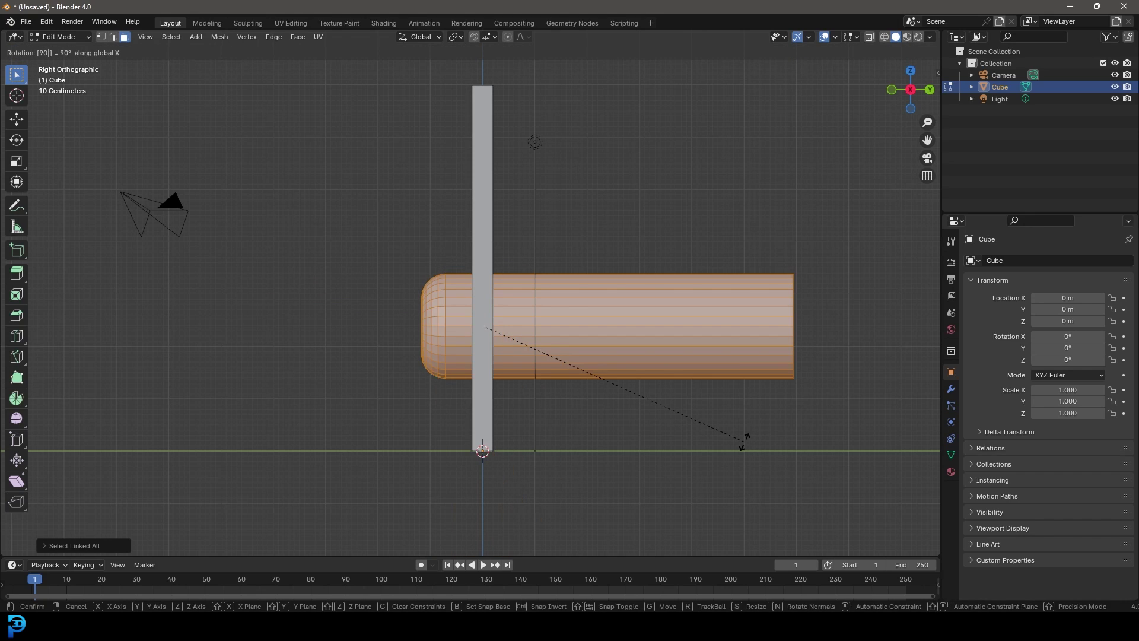
key("Return")
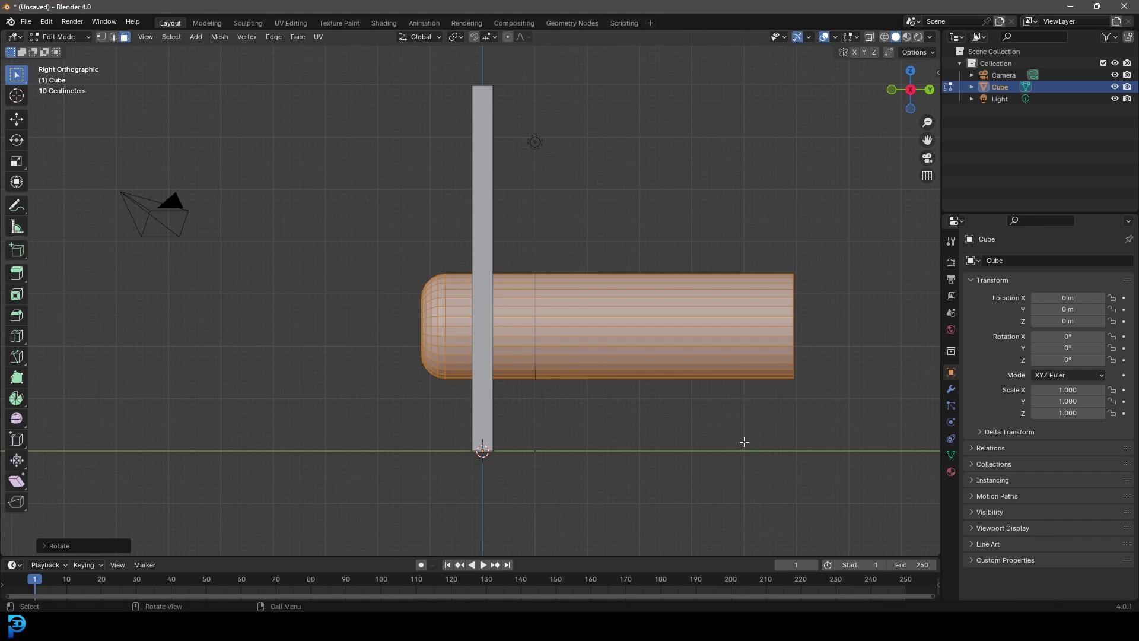
- Shrink the cylinder into a small peg protruding from the board's front
key("s")
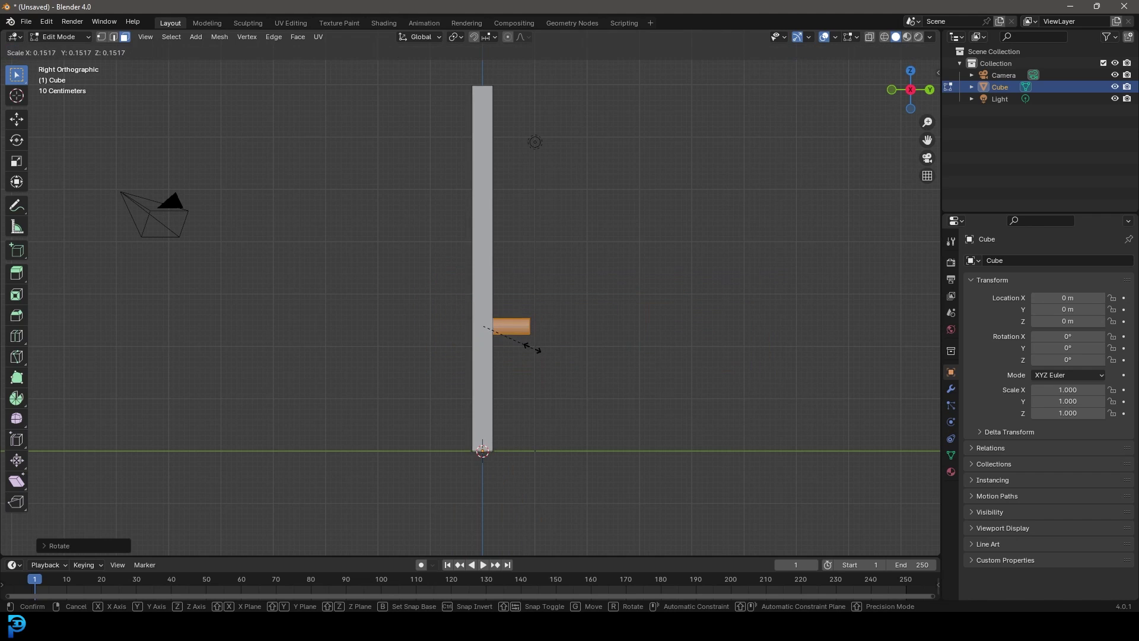
left_click(535, 345)
key("g")
left_click(480, 325)
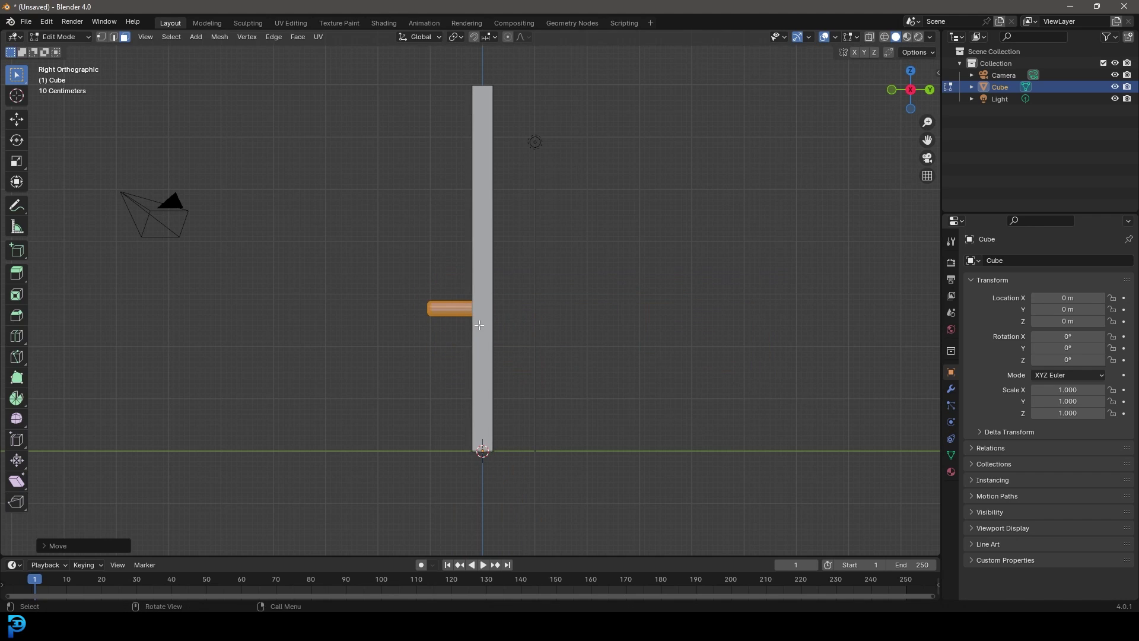
key("KP_1")
scroll(463, 320, "down", 2)
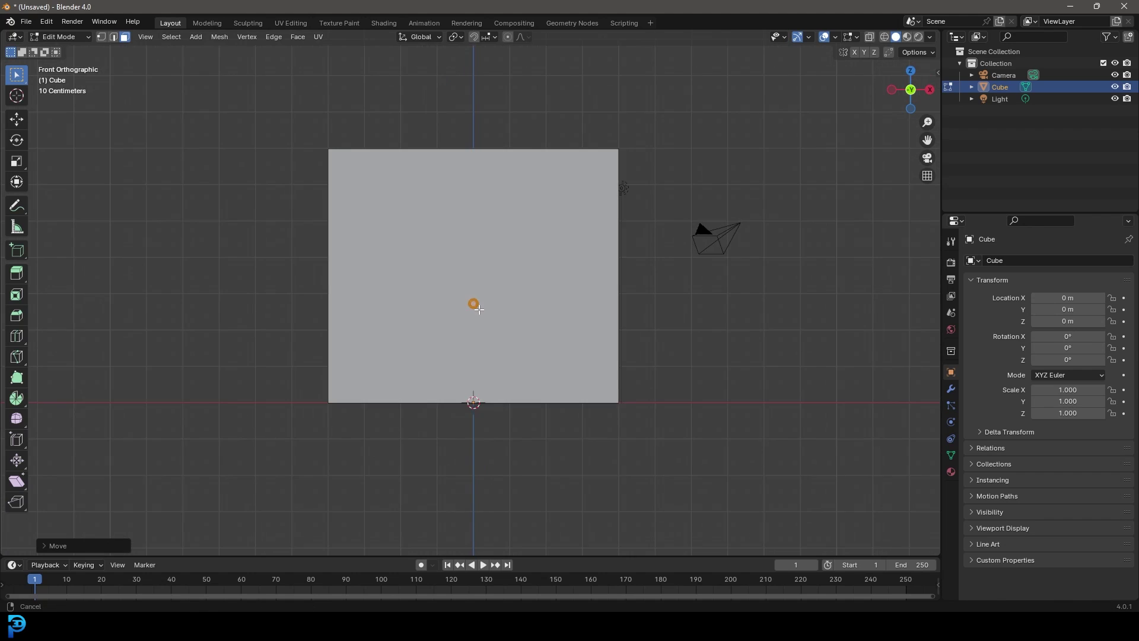
- Enlarge the peg slightly and place it at the board's lower left
scroll(524, 337, "up", 3)
key("s")
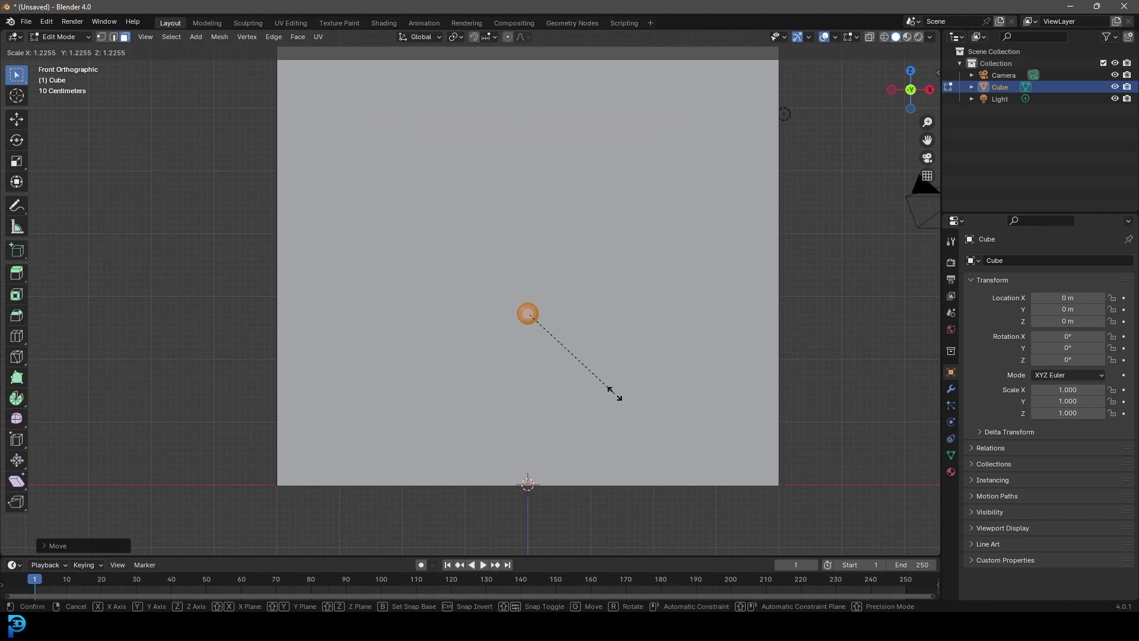
left_click(617, 394)
key("g")
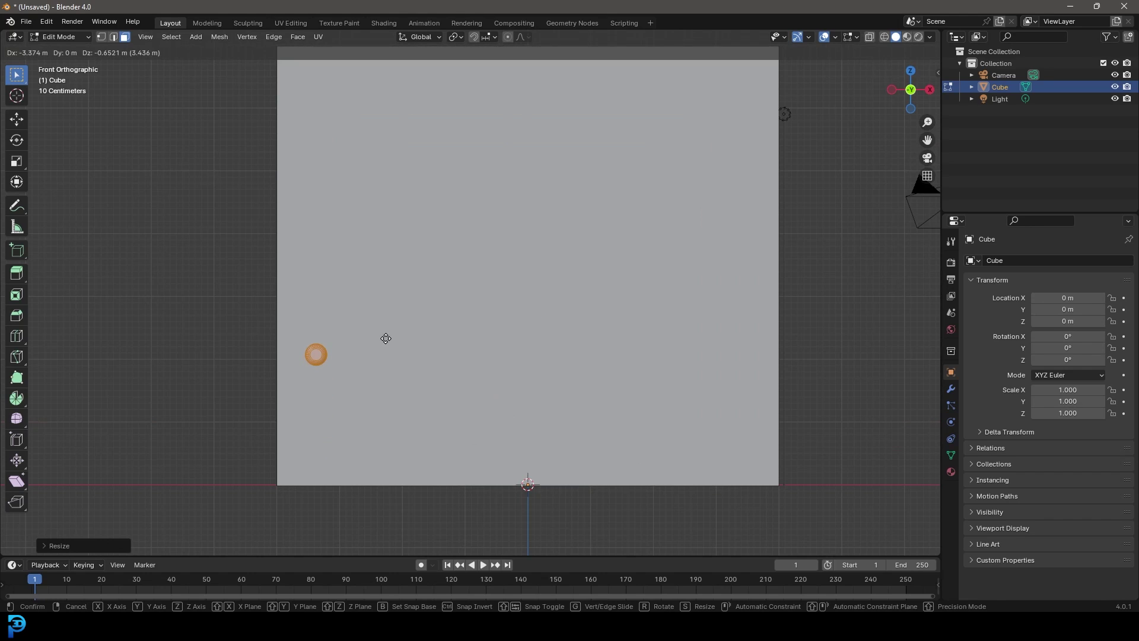
left_click(385, 354)
key("ctrl+l")
- Copy the peg along X and repeat until nine evenly spaced pegs form a row
scroll(214, 398, "up", 3)
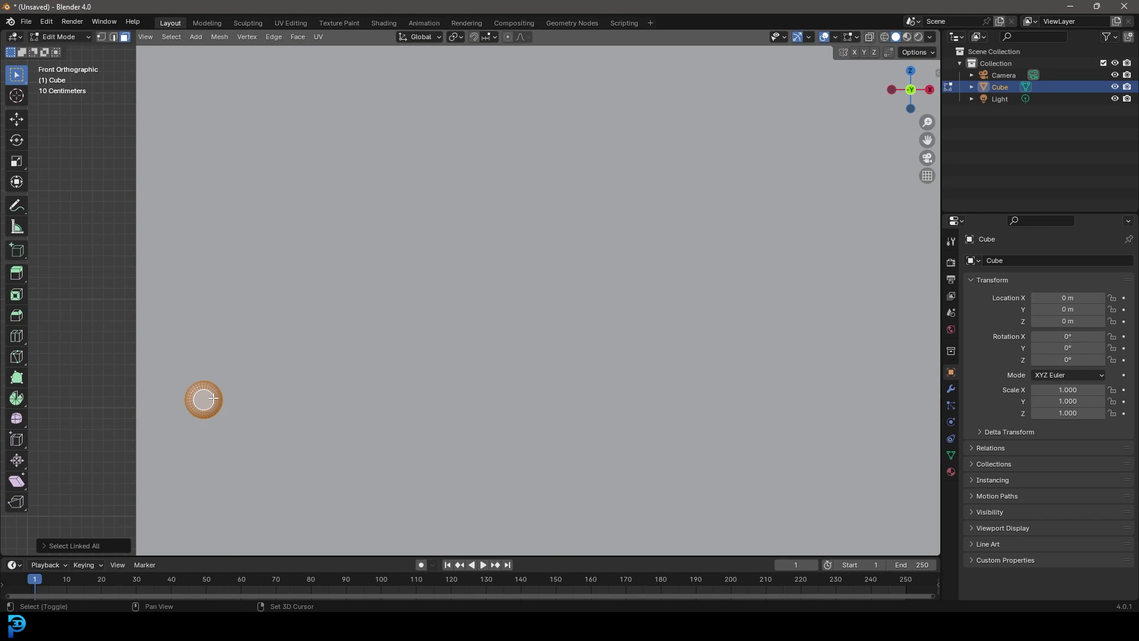
key("g")
key("x")
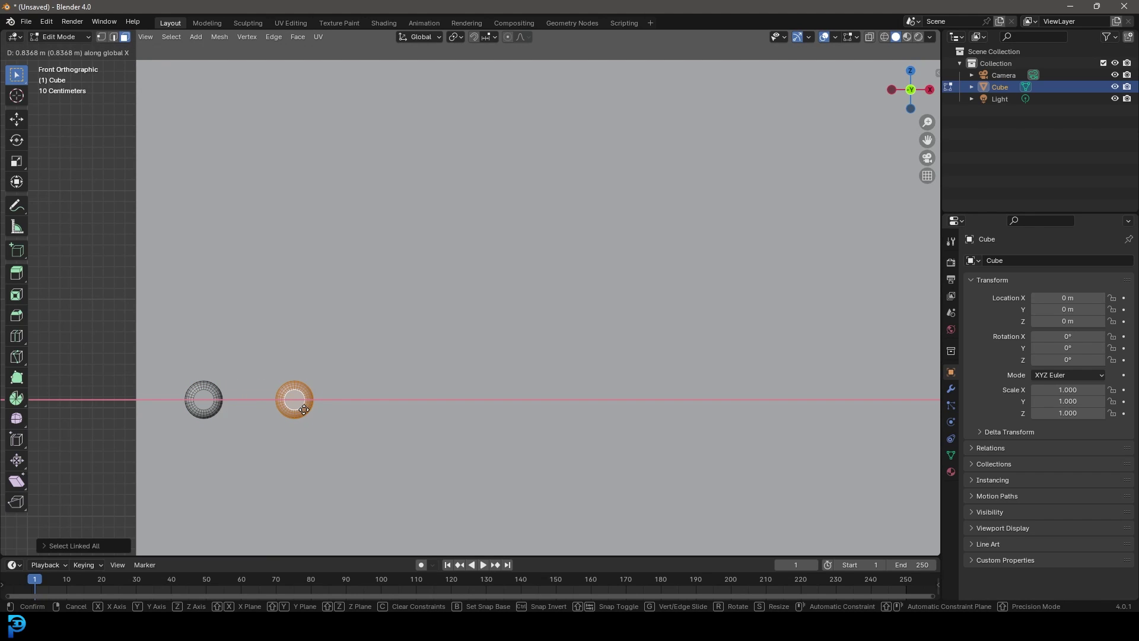
left_click(304, 410)
scroll(540, 399, "down", 4)
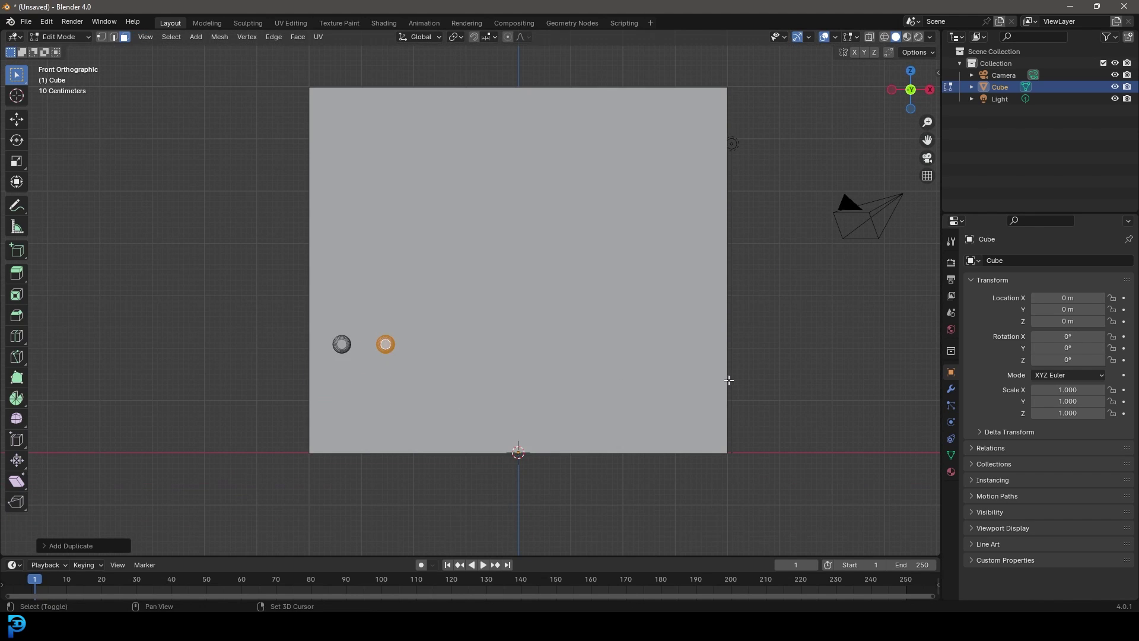
key("shift+r")
key("shift+r")
key("shift+r")
key("shift+r")
key("shift+r")
key("shift+r")
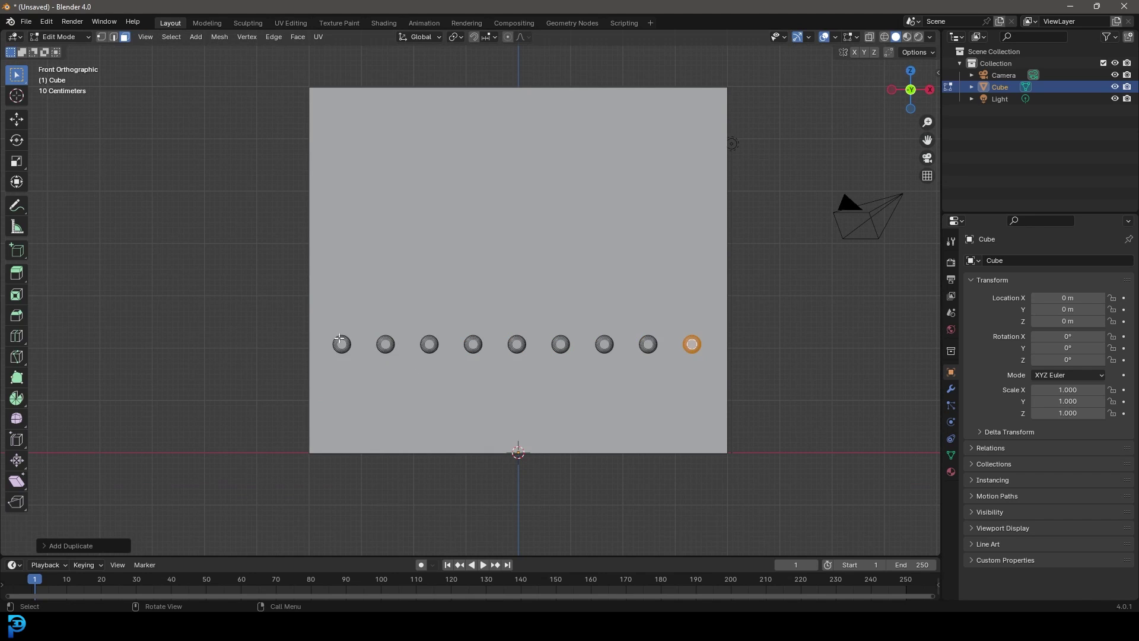
key("a")
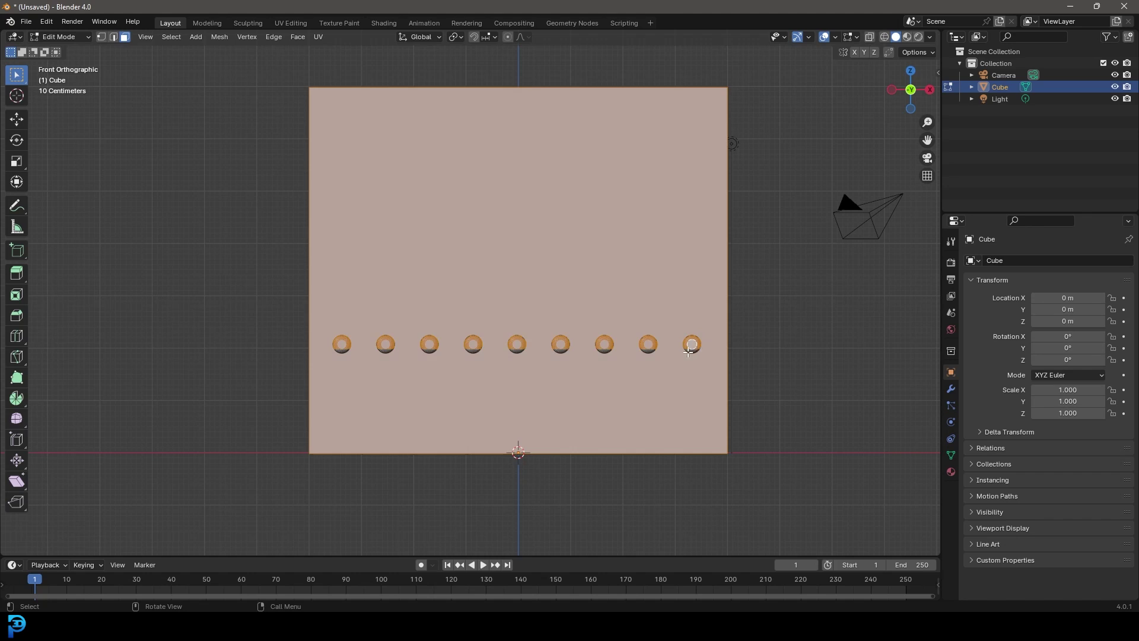
scroll(688, 352, "down", 4)
key("KP_3")
- Switch to wireframe shading and select the full geometry of the peg row
key("z")
left_click(580, 349)
left_click_drag(418, 355, 458, 277)
key("ctrl+l")
key("KP_1")
scroll(614, 329, "up", 5)
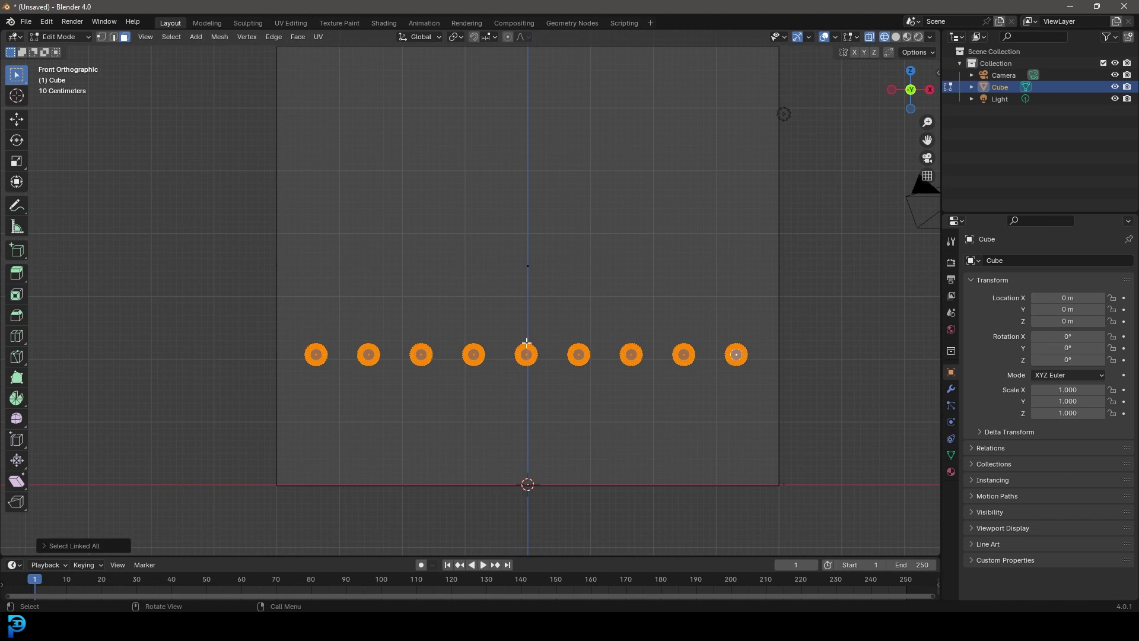
middle_click_drag(514, 385, 494, 443, "shift")
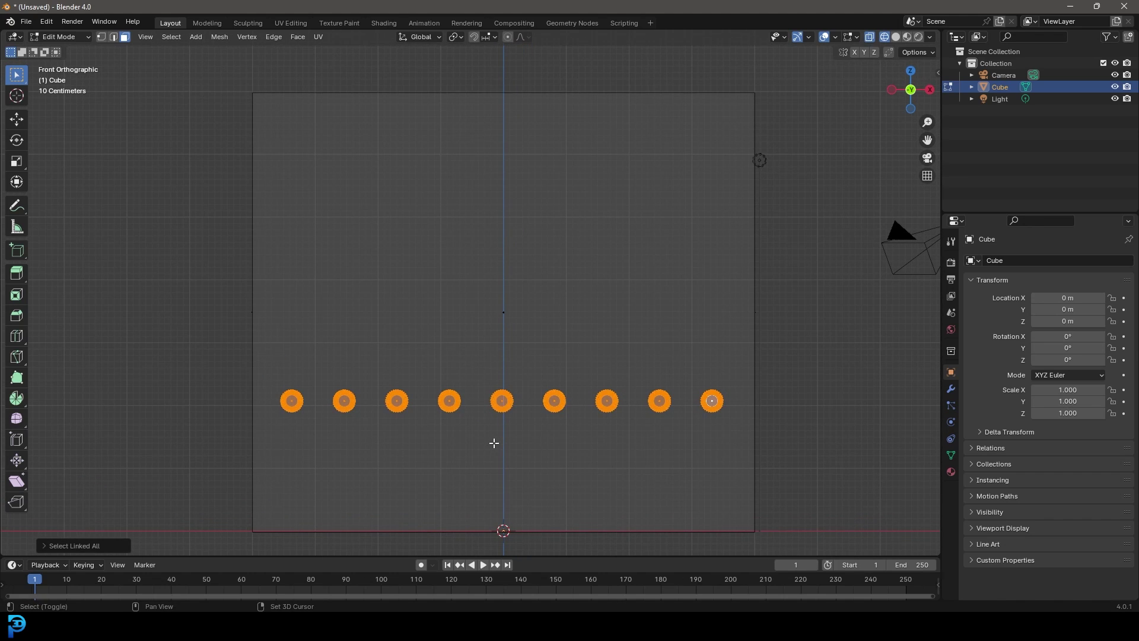
- Copy the row above, offset half a gap, and delete its extra rightmost peg
key("shift+d")
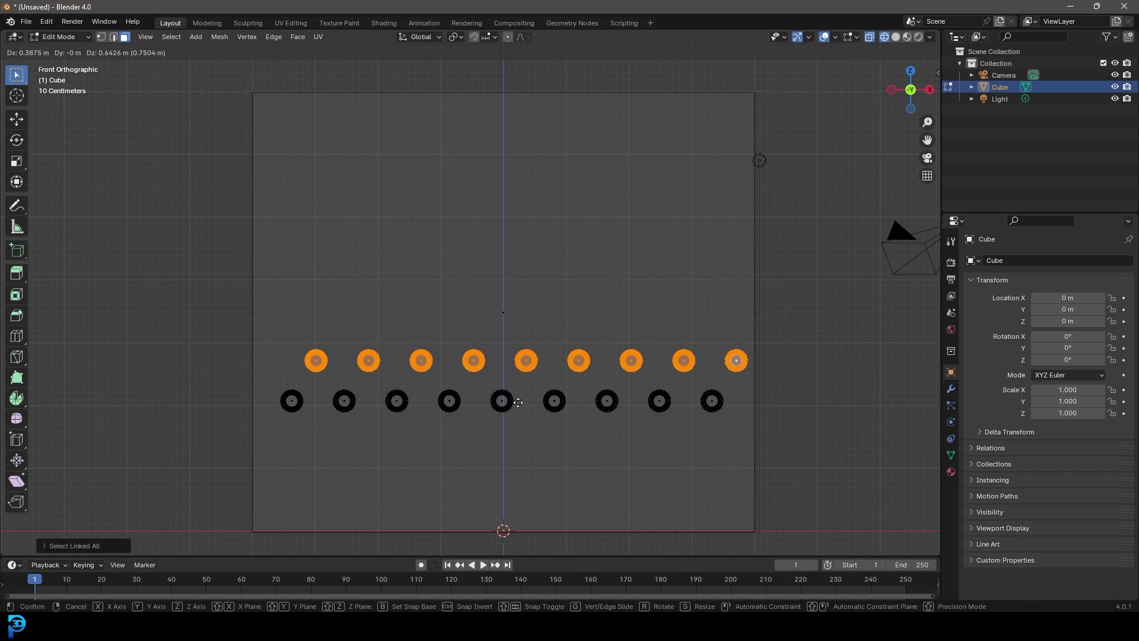
left_click(518, 400)
left_click_drag(714, 375, 756, 331)
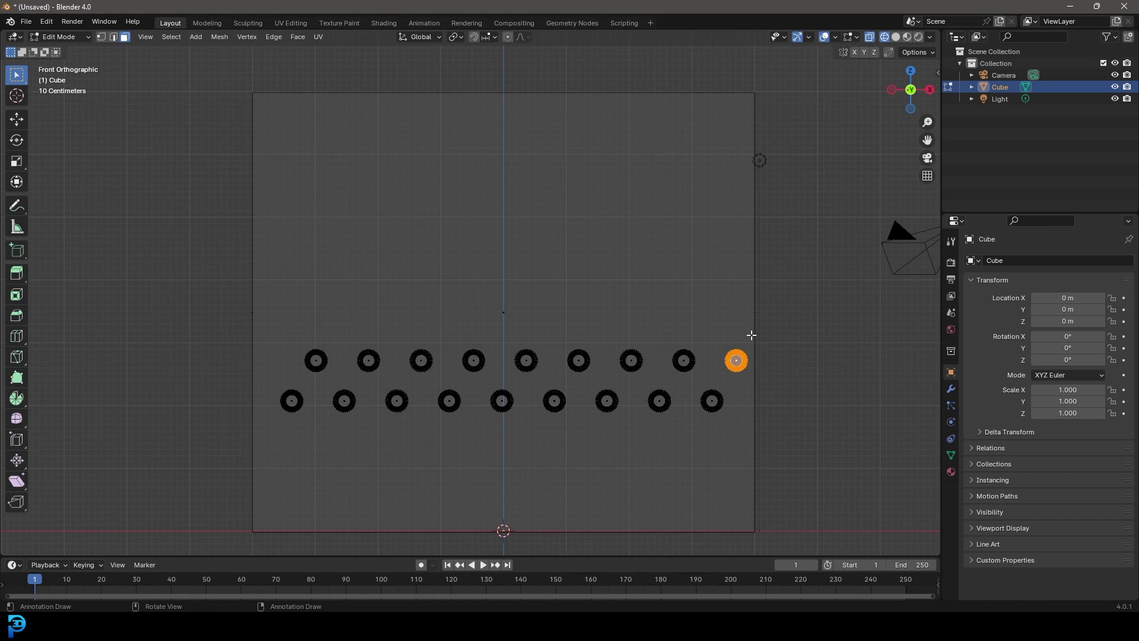
key("x")
left_click(719, 317)
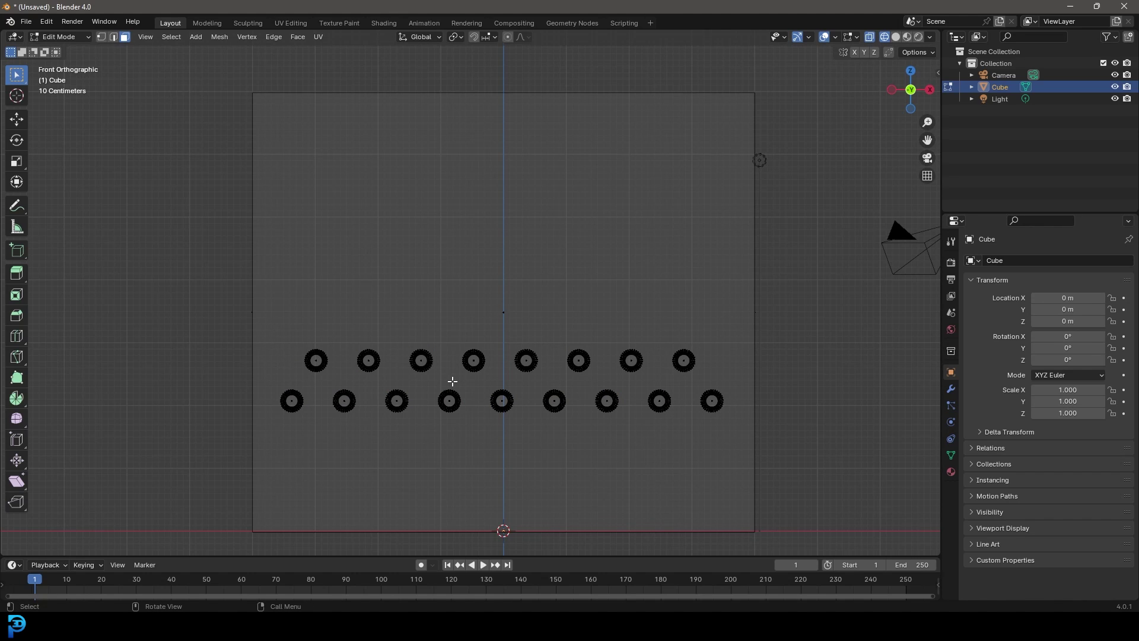
- Duplicate the nine-and-eight row pair upward along Z, repeating to make eight rows
key("KP_3")
key("z")
left_click(357, 382)
left_click_drag(348, 466, 427, 323)
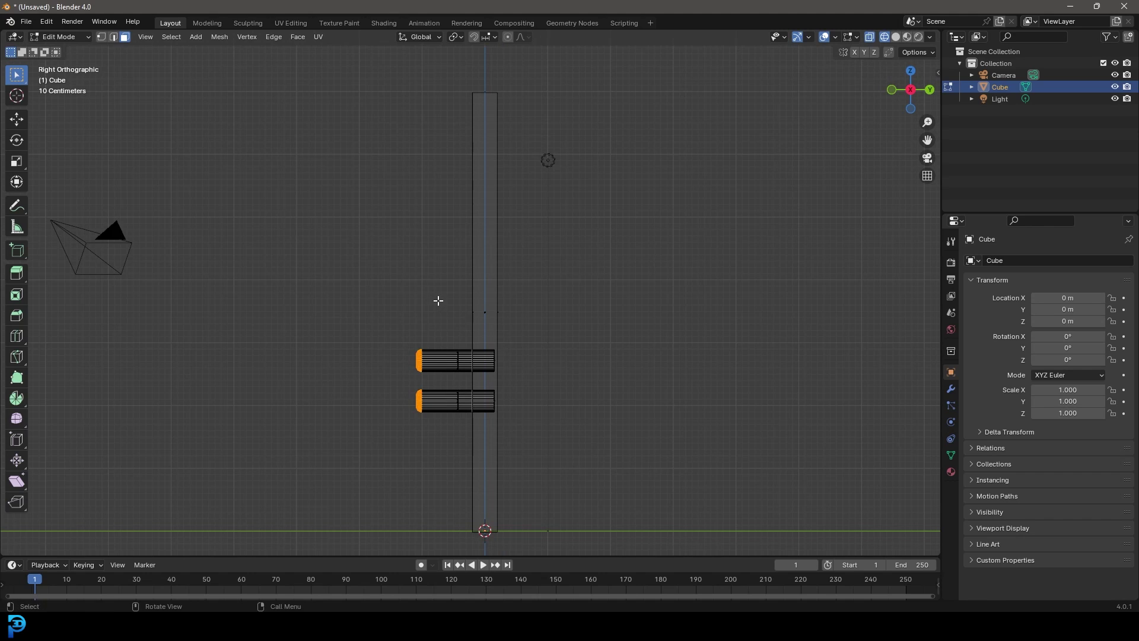
key("ctrl+l")
key("KP_1")
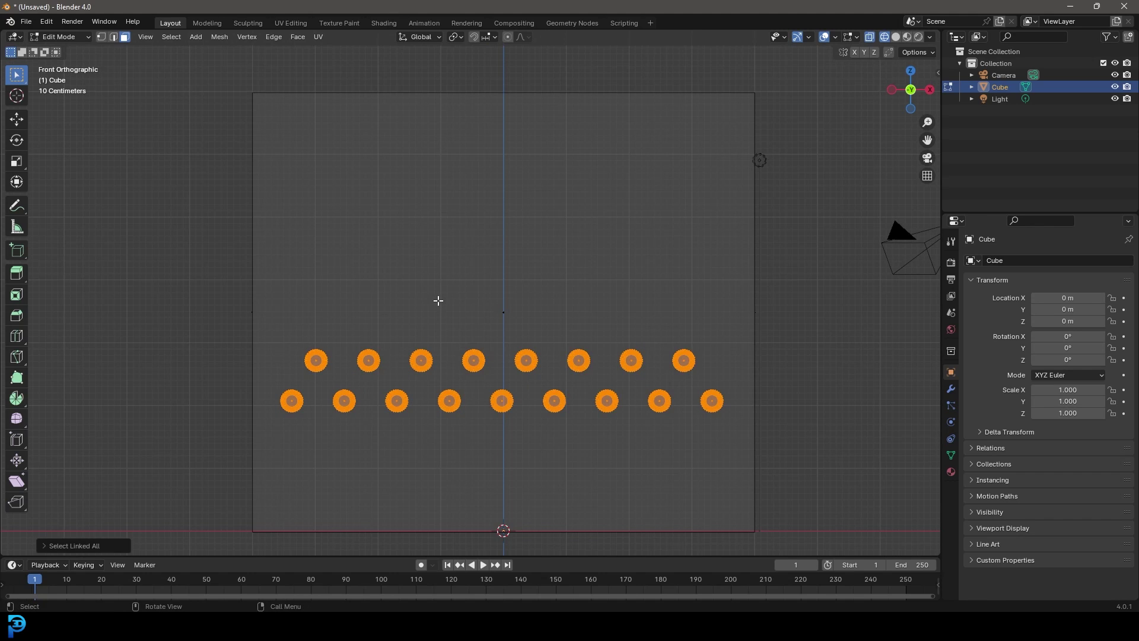
key("shift+d")
key("z")
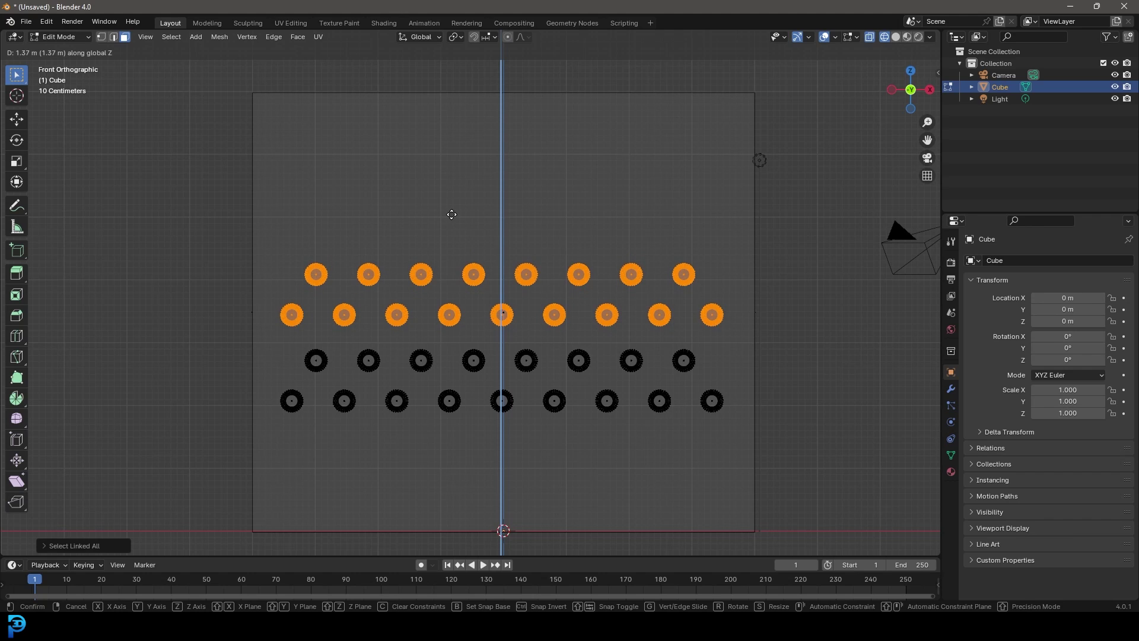
left_click(453, 215)
key("shift+r")
key("shift+r")
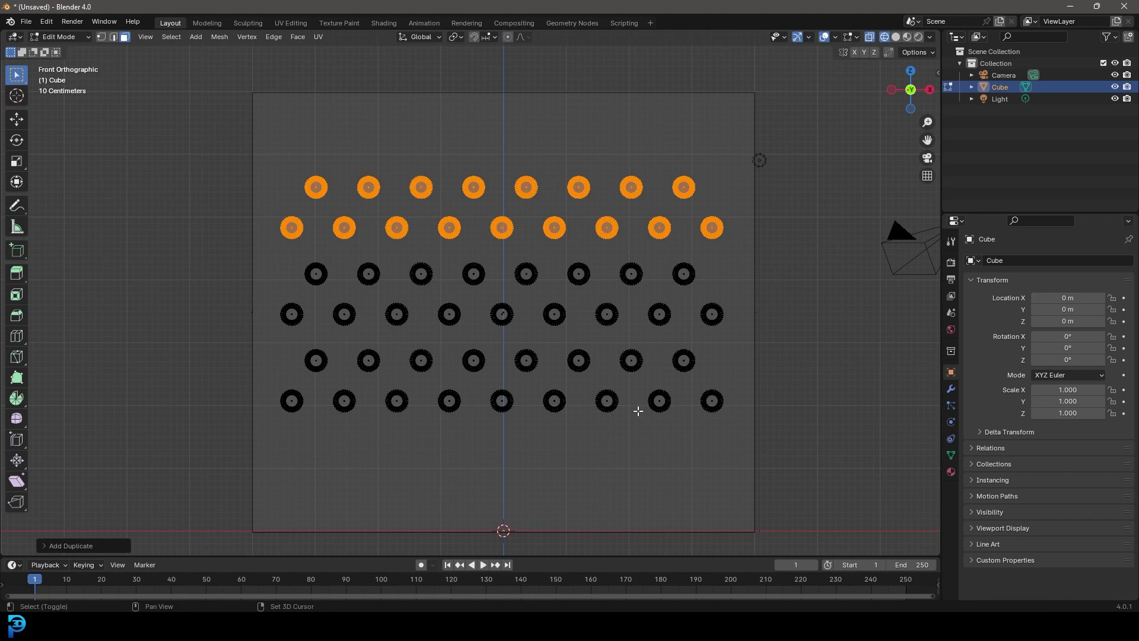
scroll(415, 152, "down", 2)
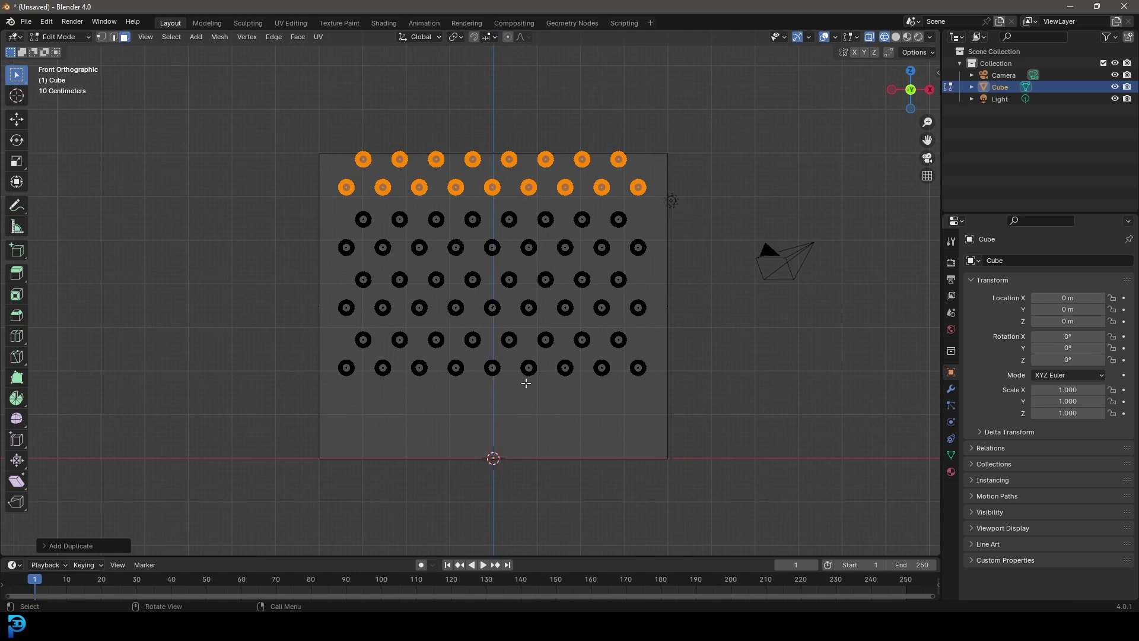
- Move all the peg rows slightly lower along Z
key("KP_3")
left_click_drag(349, 402, 453, 127)
key("ctrl+l")
key("g")
key("z")
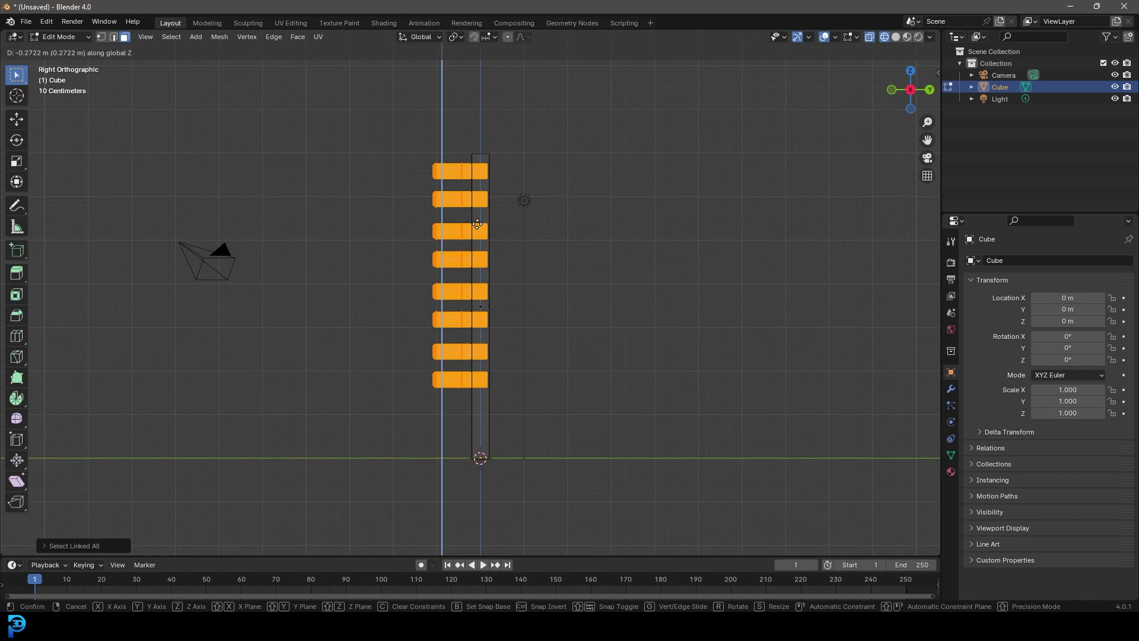
left_click(477, 224)
- Return to solid shading and frame the whole board face-on
key("KP_1")
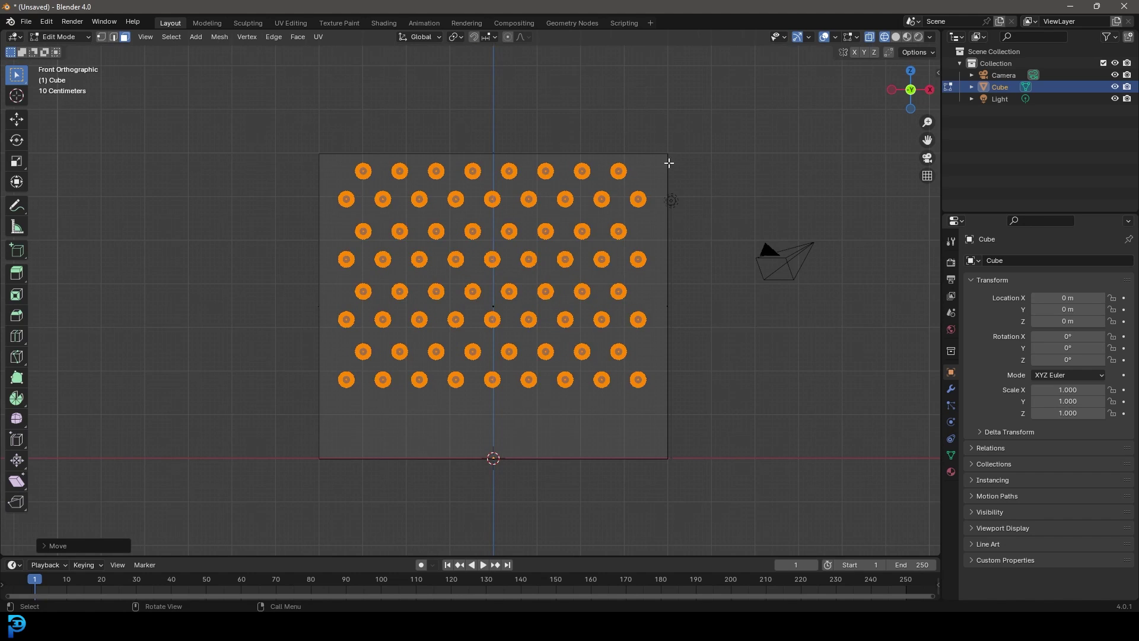
key("z")
left_click(694, 203)
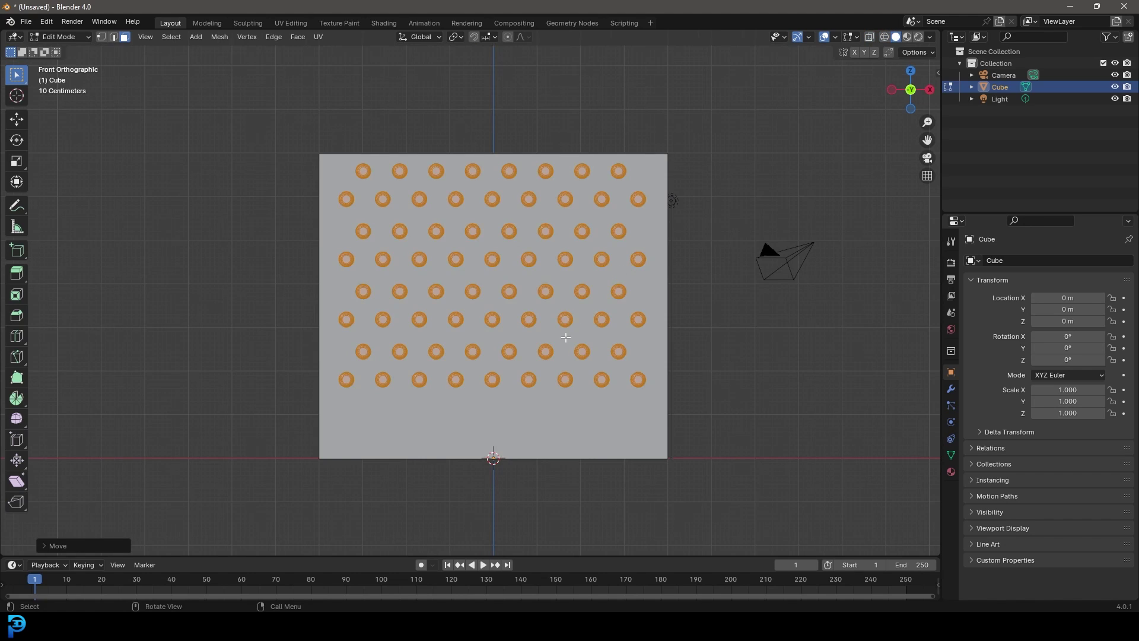
middle_click_drag(566, 338, 545, 247, "shift")
scroll(516, 271, "down", 1)
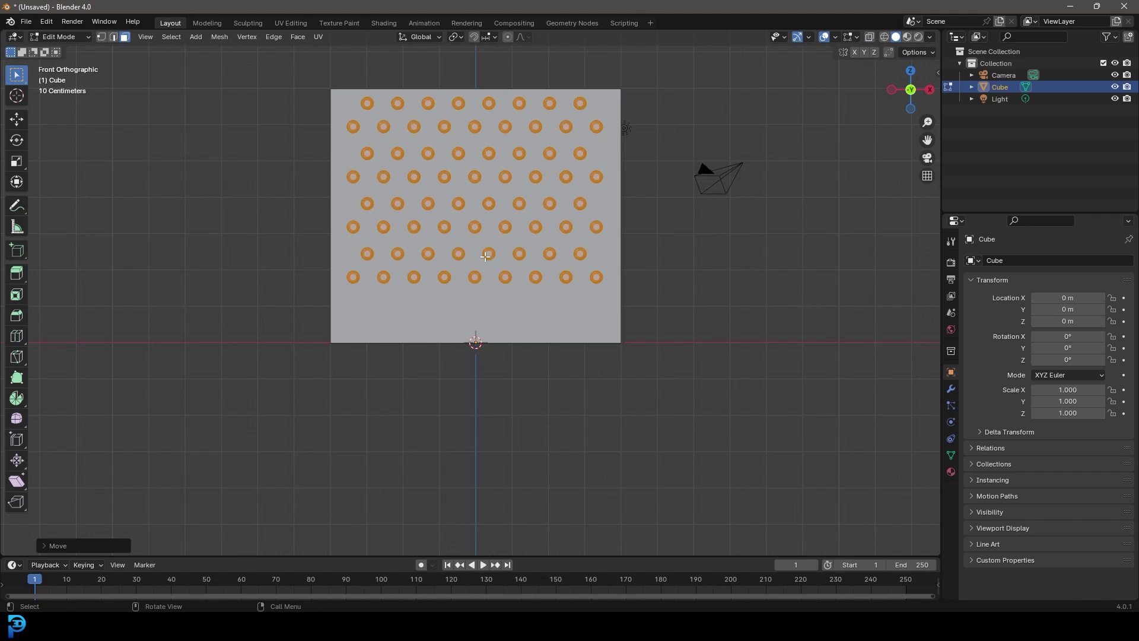
key("shift+a")
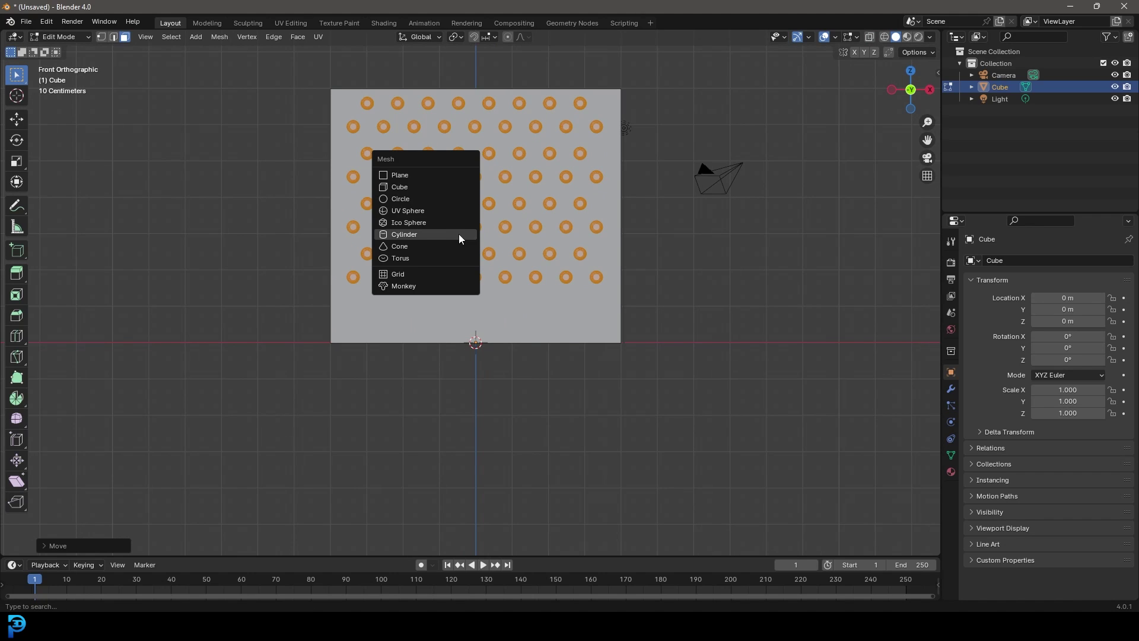
- Add a cube, scale it thin along X, and place it against the board's front
left_click(436, 187)
key("s")
key("x")
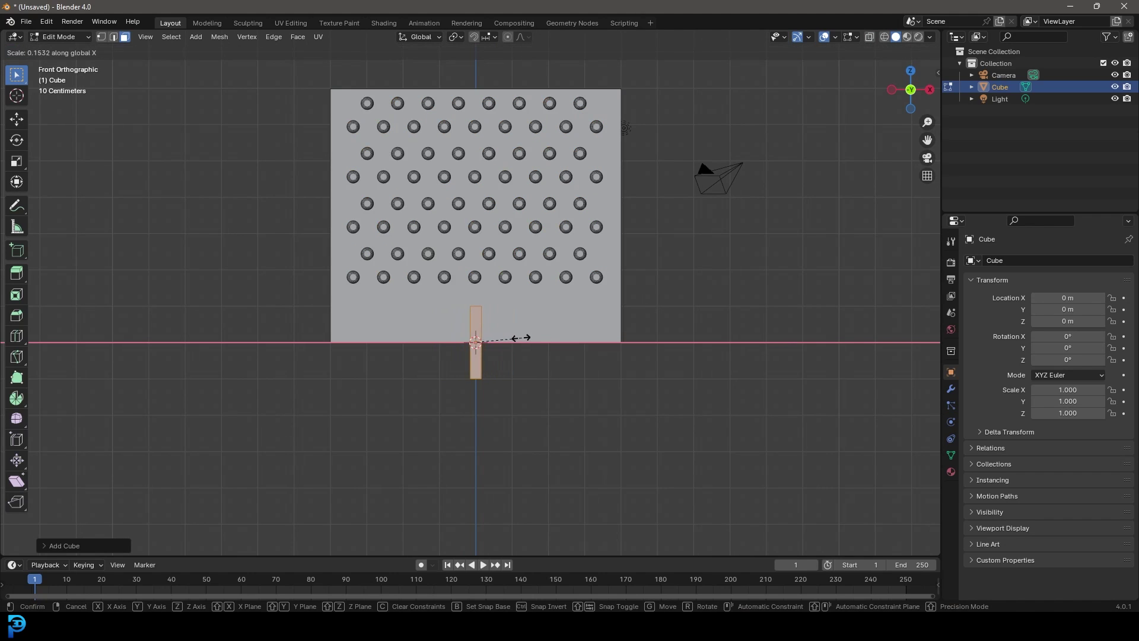
left_click(511, 341)
key("KP_3")
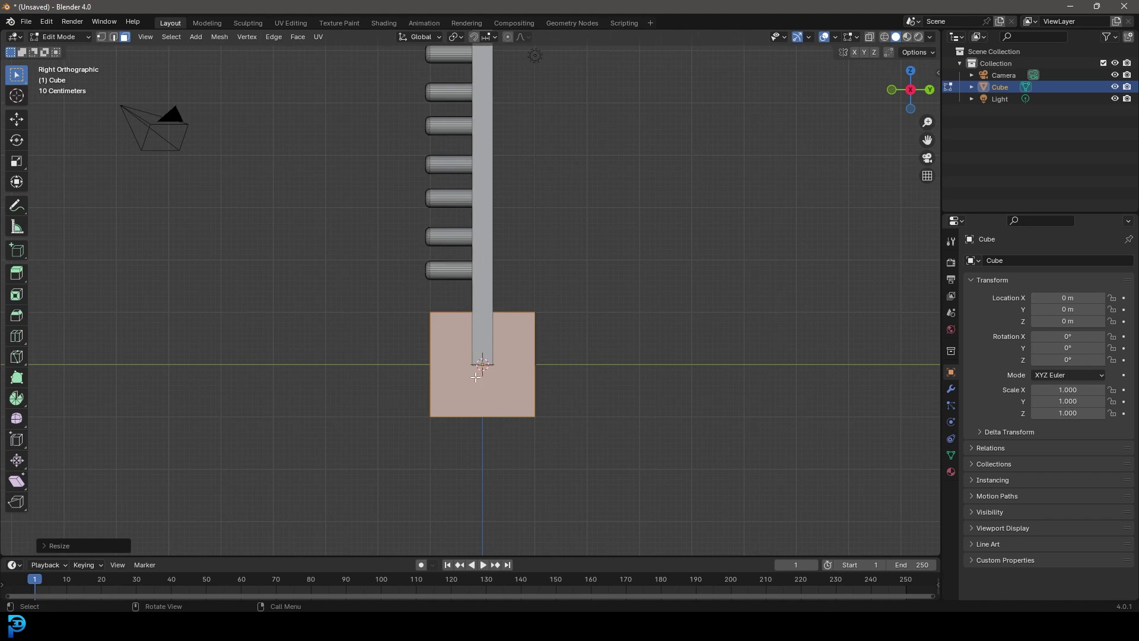
key("g")
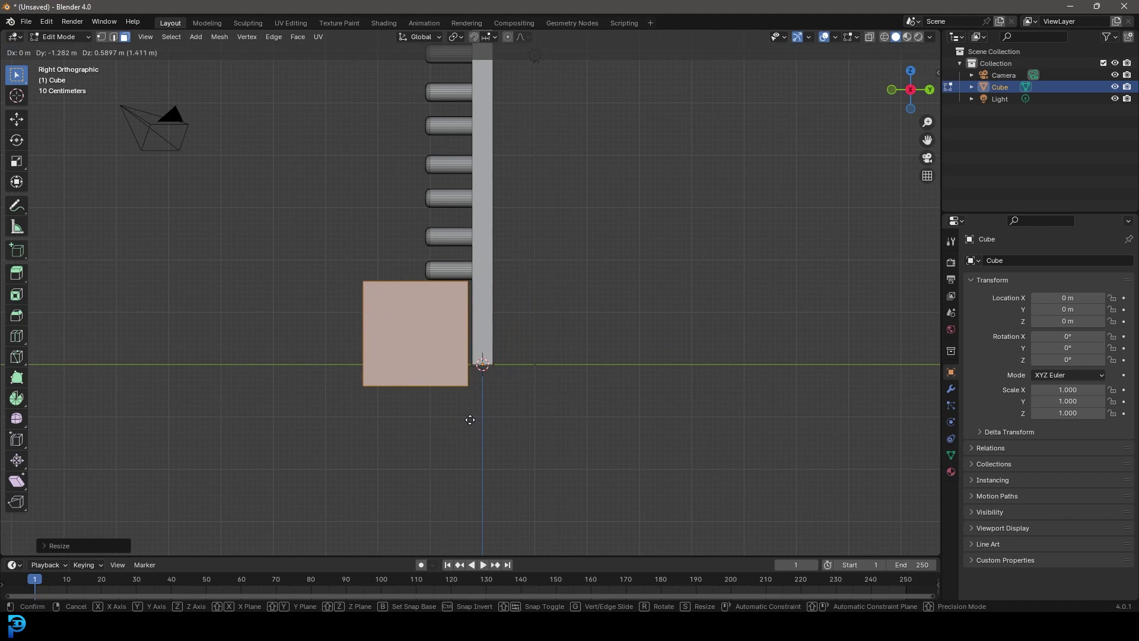
left_click(474, 419)
- Pull the slat's outer edge in along Y and its bottom edge to the board's base
key("alt+z")
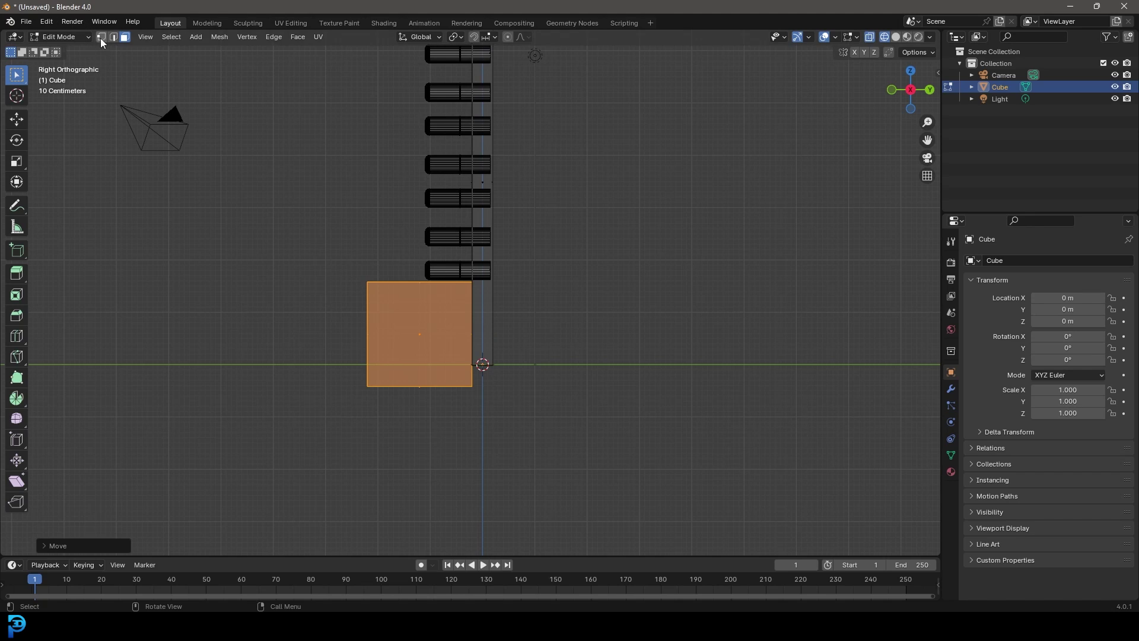
left_click(363, 339)
key("g")
key("y")
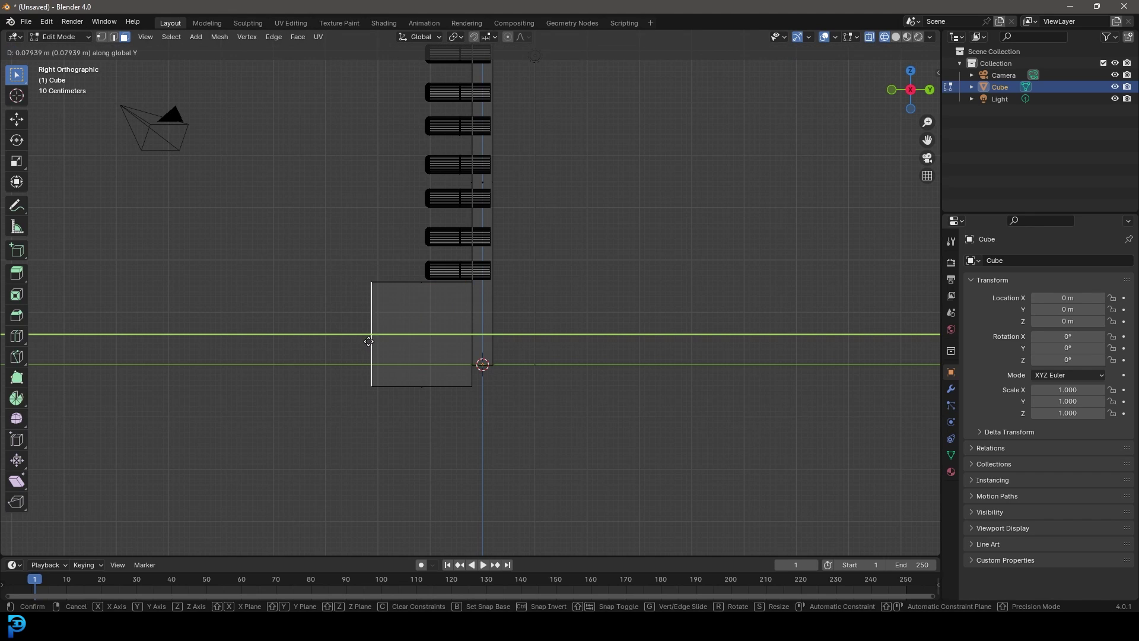
left_click(418, 361)
left_click(448, 385)
key("g")
key("z")
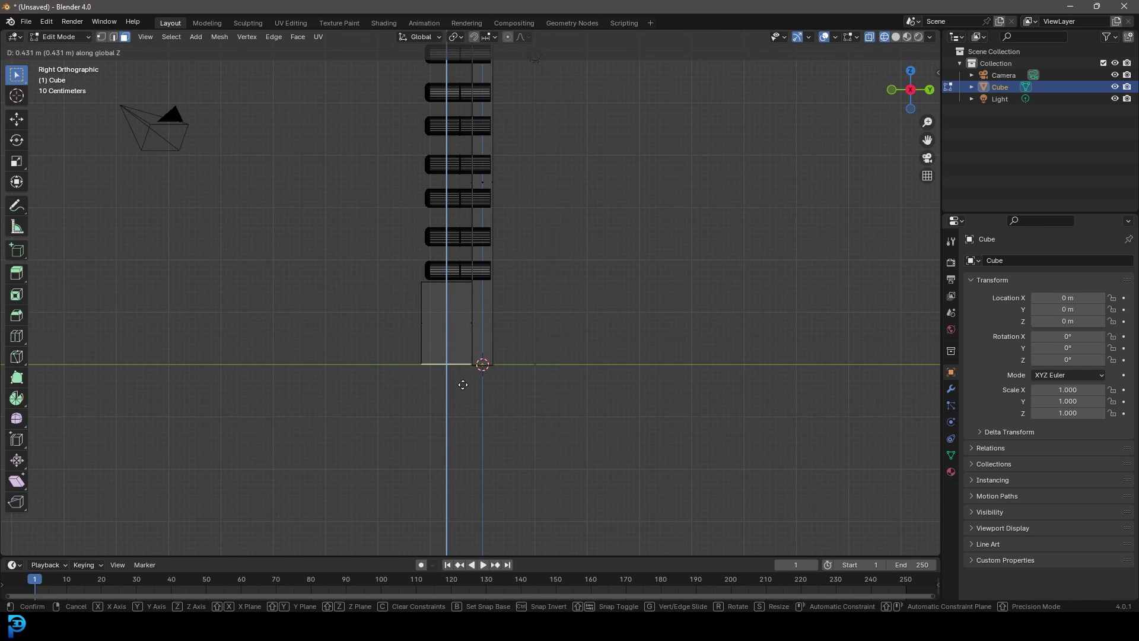
left_click(463, 384)
key("KP_1")
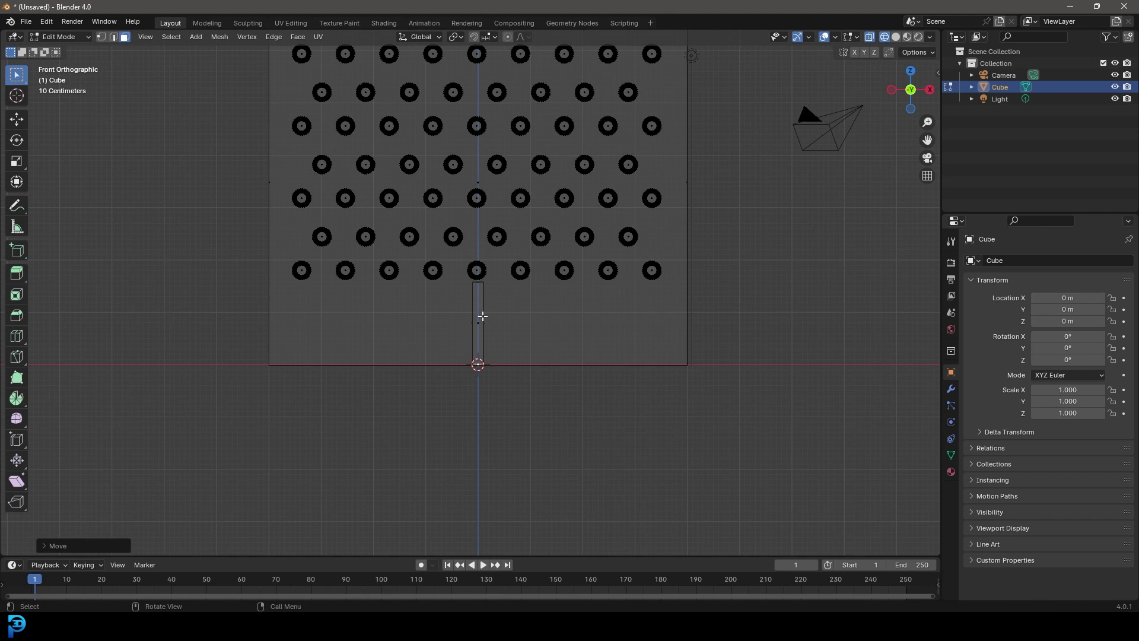
- Move the divider right along X and place a duplicate of it to the left
key("ctrl+l")
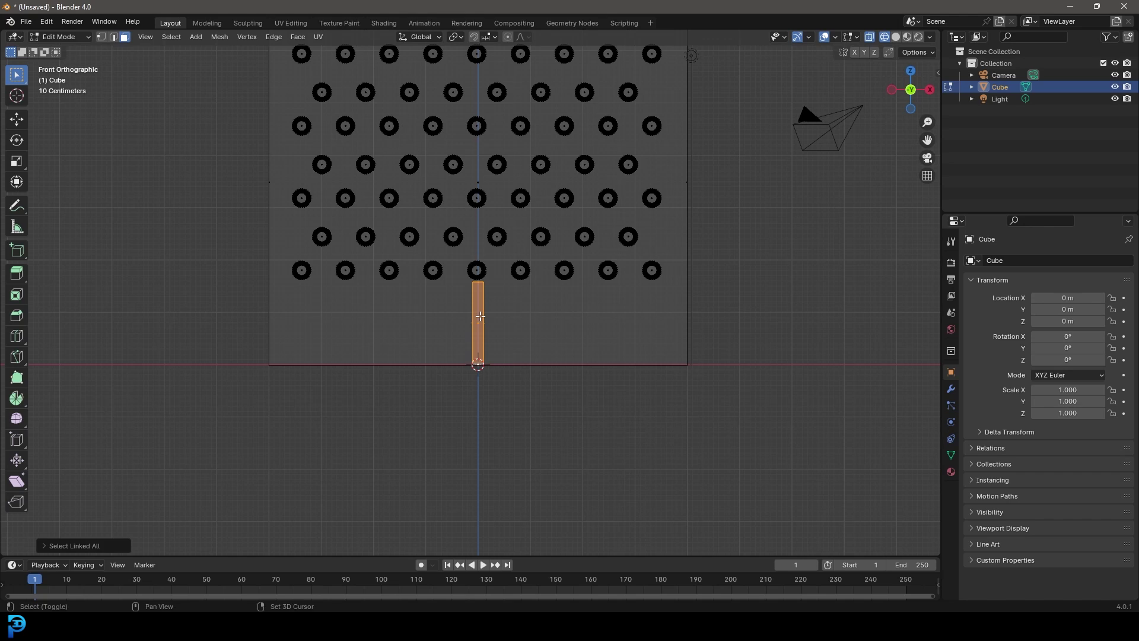
key("g")
key("x")
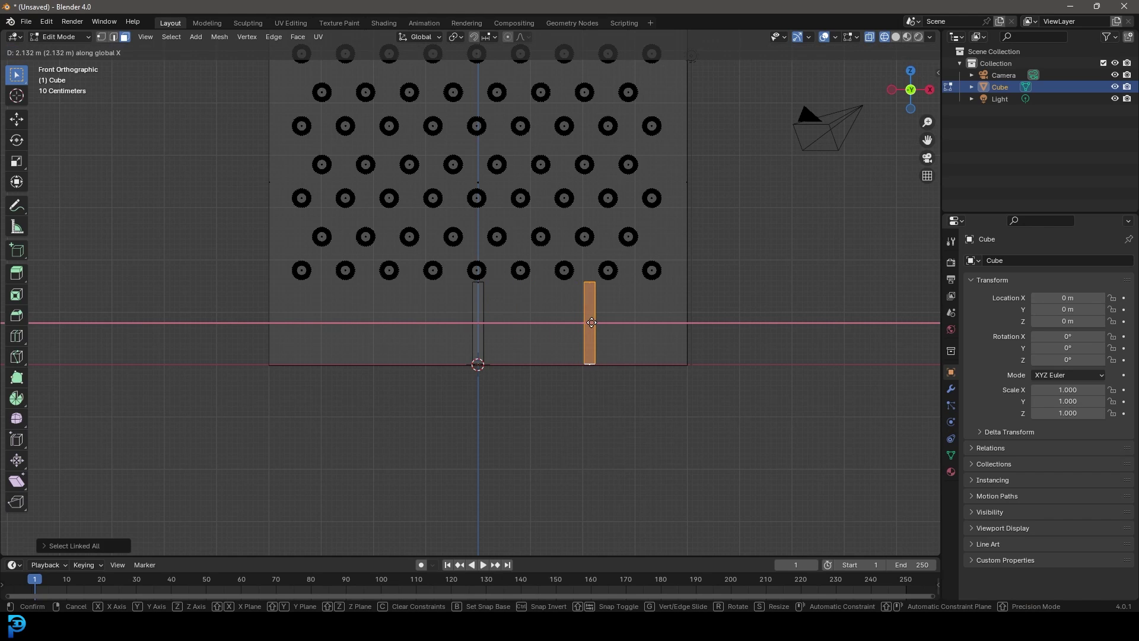
left_click(592, 322)
key("shift+d")
key("x")
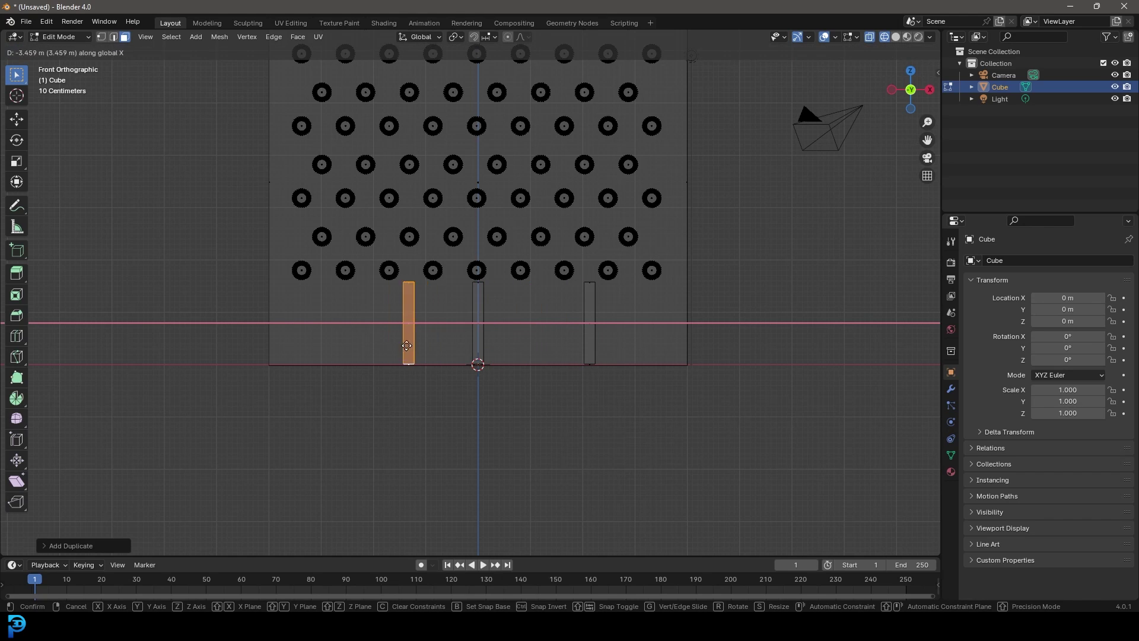
left_click(372, 352)
- Switch the viewport to solid shading and reframe the board in a perspective view
scroll(590, 292, "down", 3)
mouse_move(589, 292)
middle_mouse_down()
mouse_move(586, 277)
mouse_move(748, 196)
mouse_move(730, 194)
middle_mouse_up()
key("z")
left_click(646, 283)
middle_click_drag(561, 258, 467, 328, "shift")
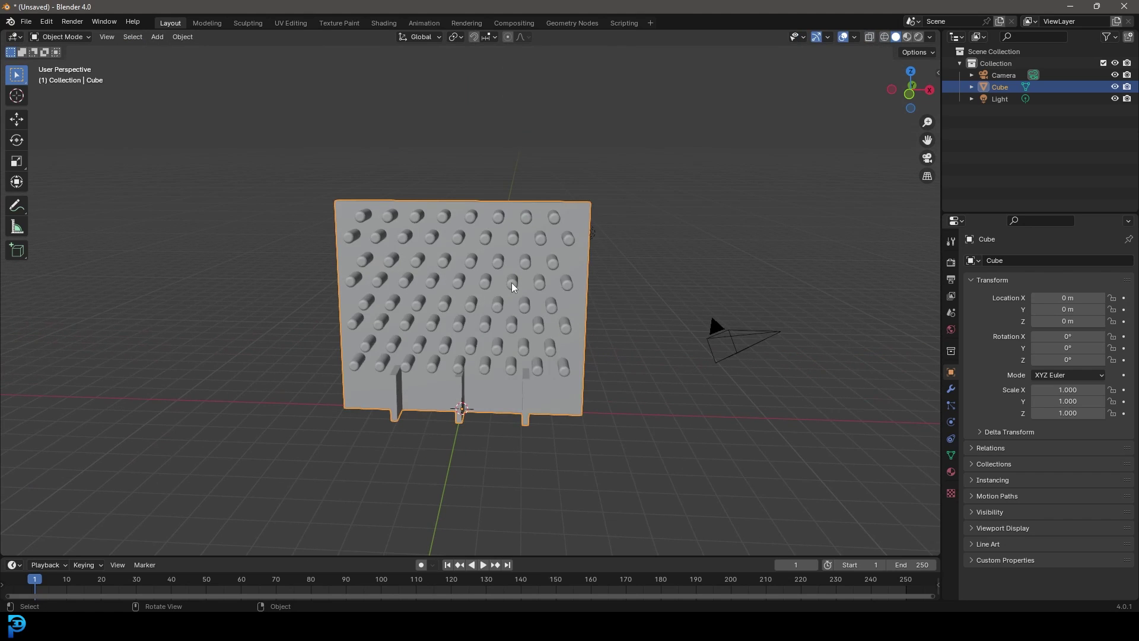
mouse_move(498, 288)
middle_mouse_down()
mouse_move(488, 280)
mouse_move(479, 294)
middle_mouse_up()
key("shift+a")
- Add a cube, set its Viewport Display to Wire, and disable it for rendering in the Outliner
mouse_move(473, 124)
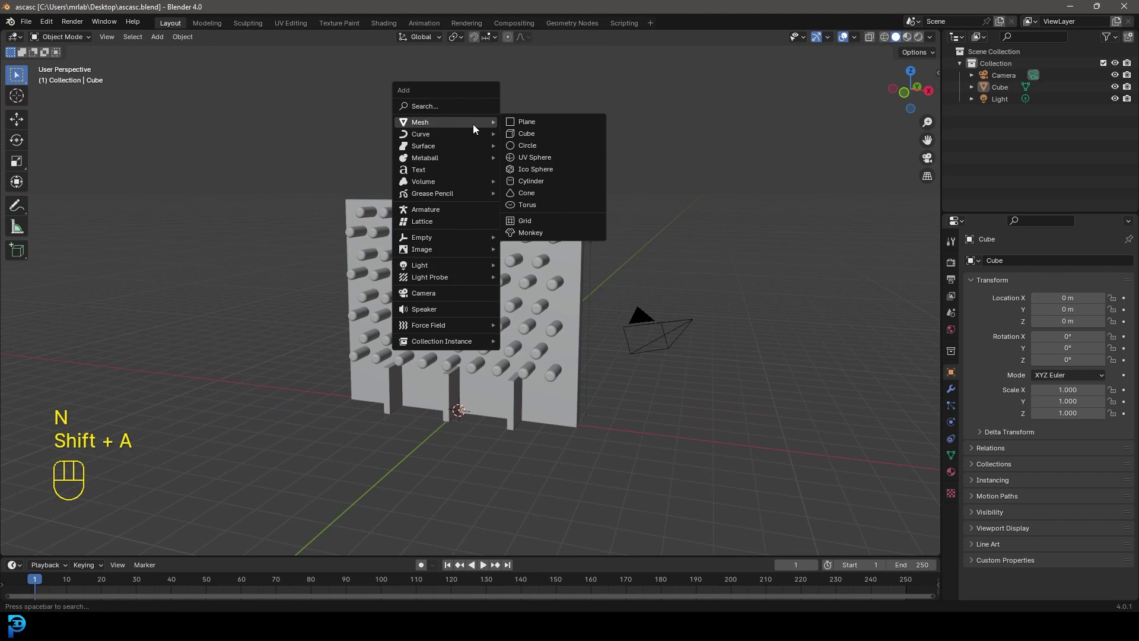
left_click(528, 134)
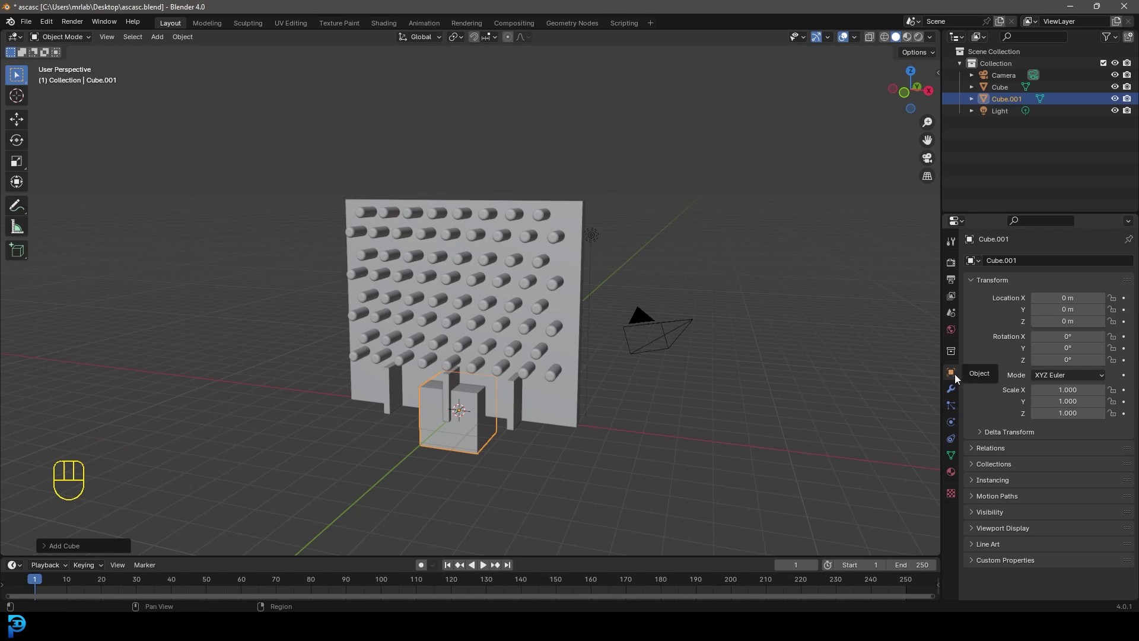
left_click(988, 530)
scroll(1020, 534, "down", 3)
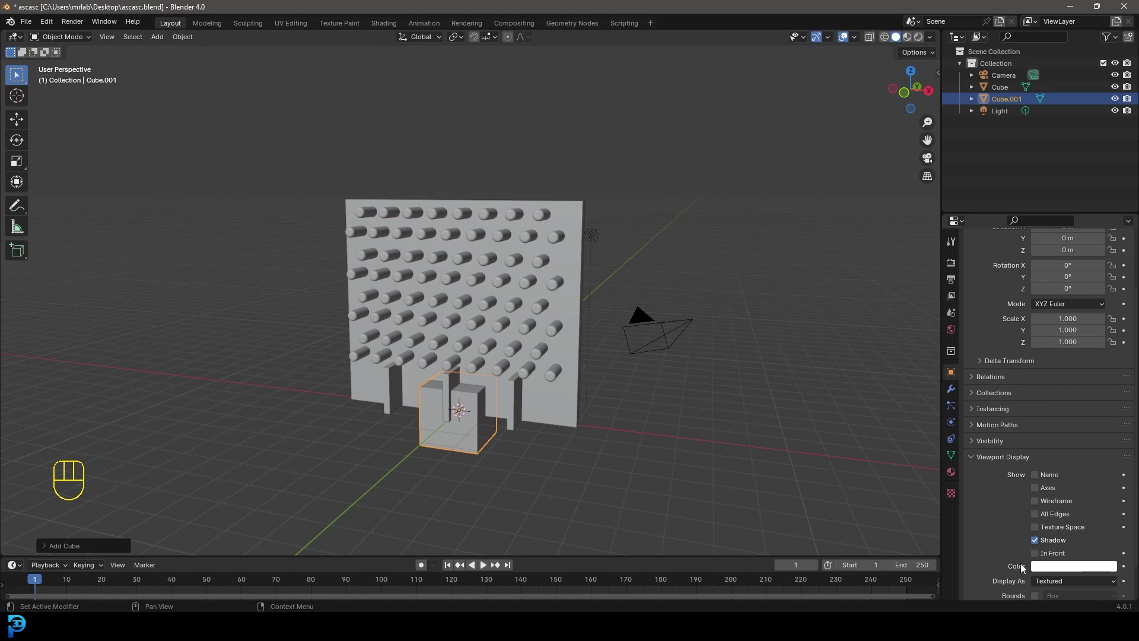
scroll(1012, 564, "down", 2)
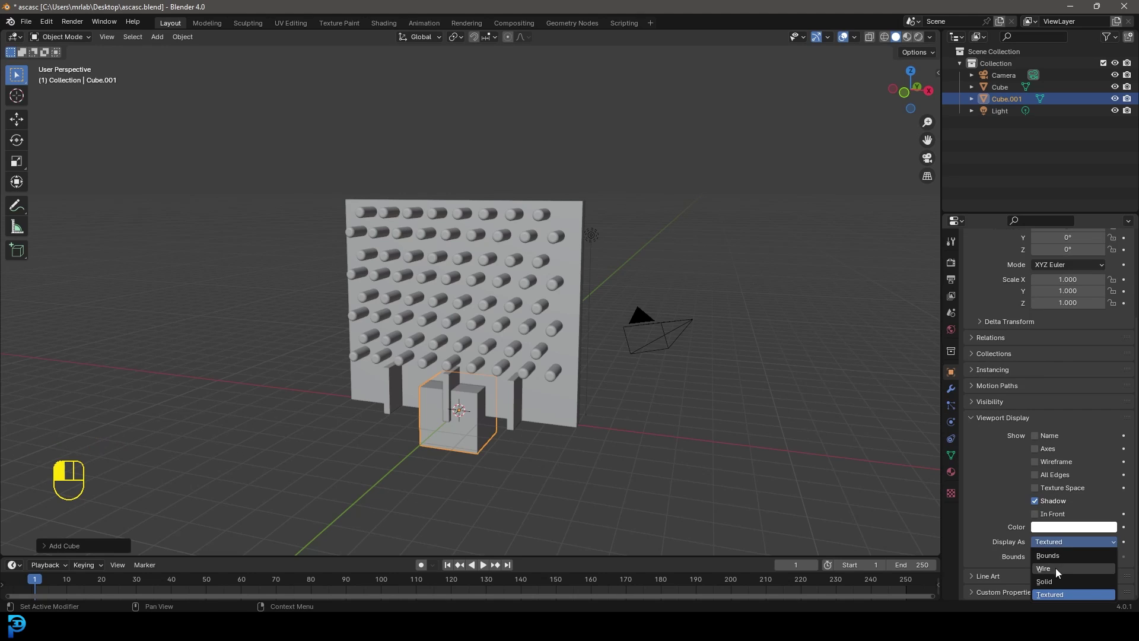
left_click(1055, 568)
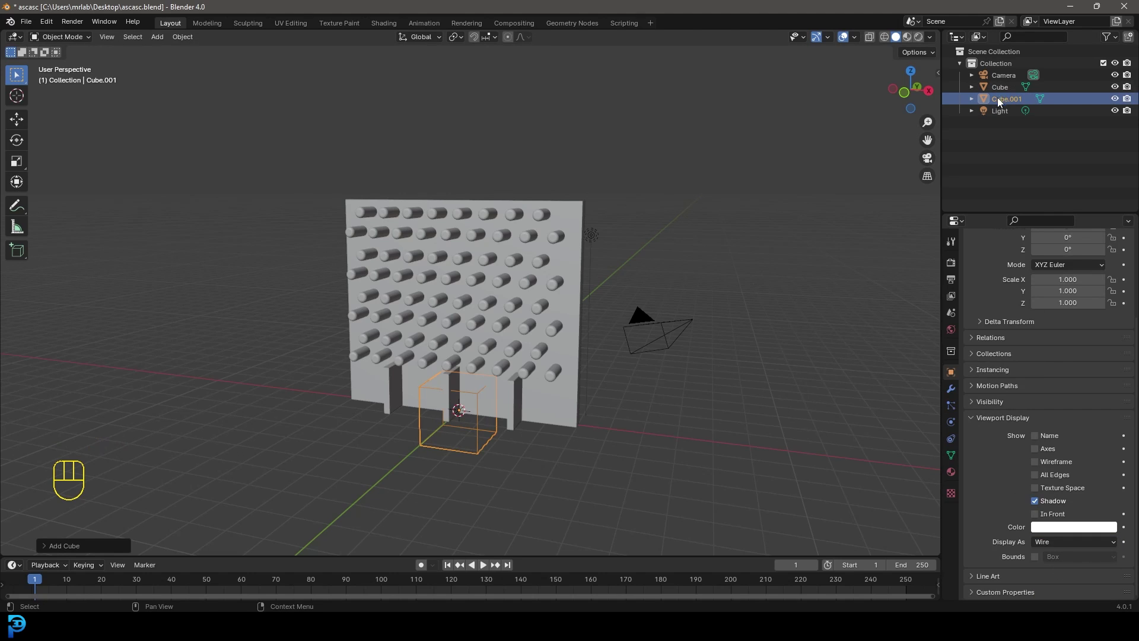
left_click(1127, 98)
middle_click_drag(597, 402, 531, 401)
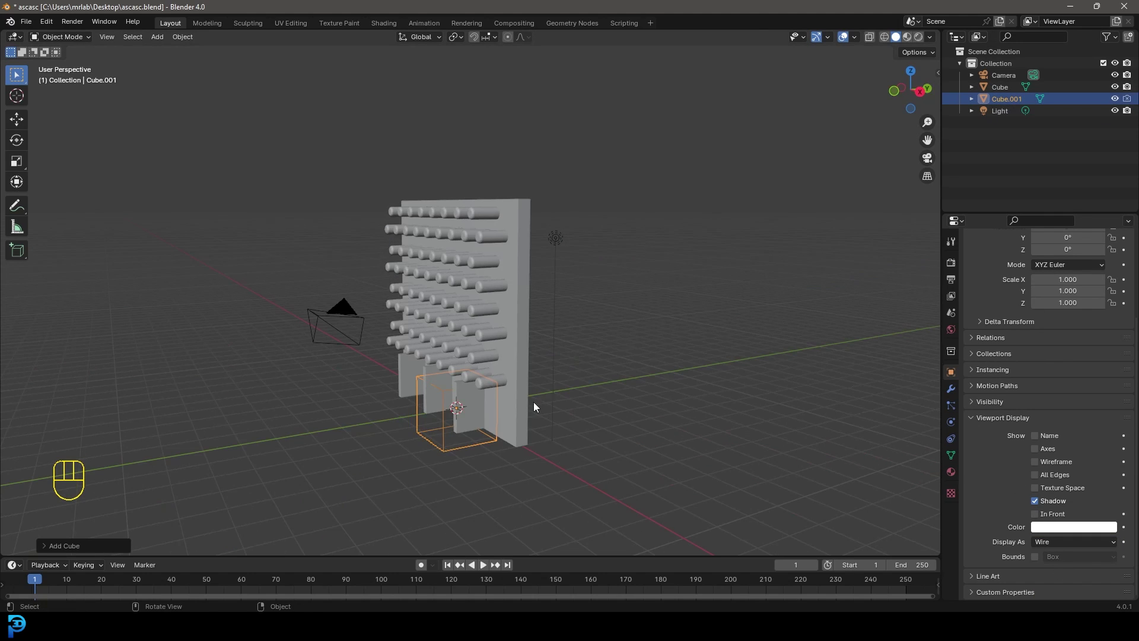
key("KP_3")
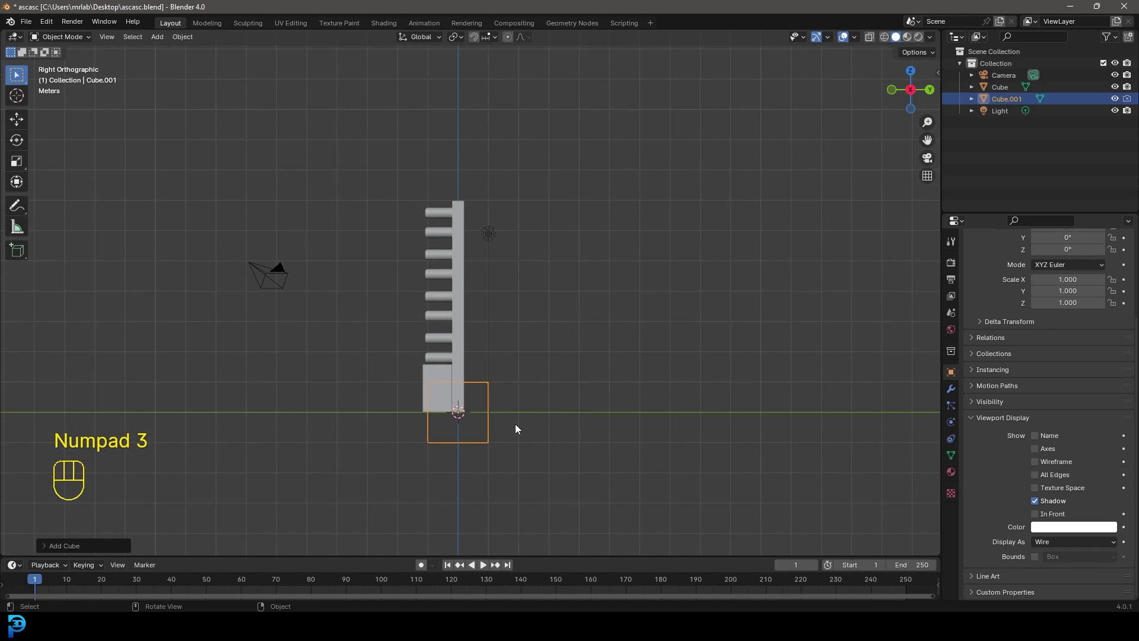
- In Edit Mode, move the cube to the board base and thin its depth along Y
key("Tab")
middle_click_drag(516, 424, 524, 402, "shift")
scroll(583, 413, "up", 4)
key("g")
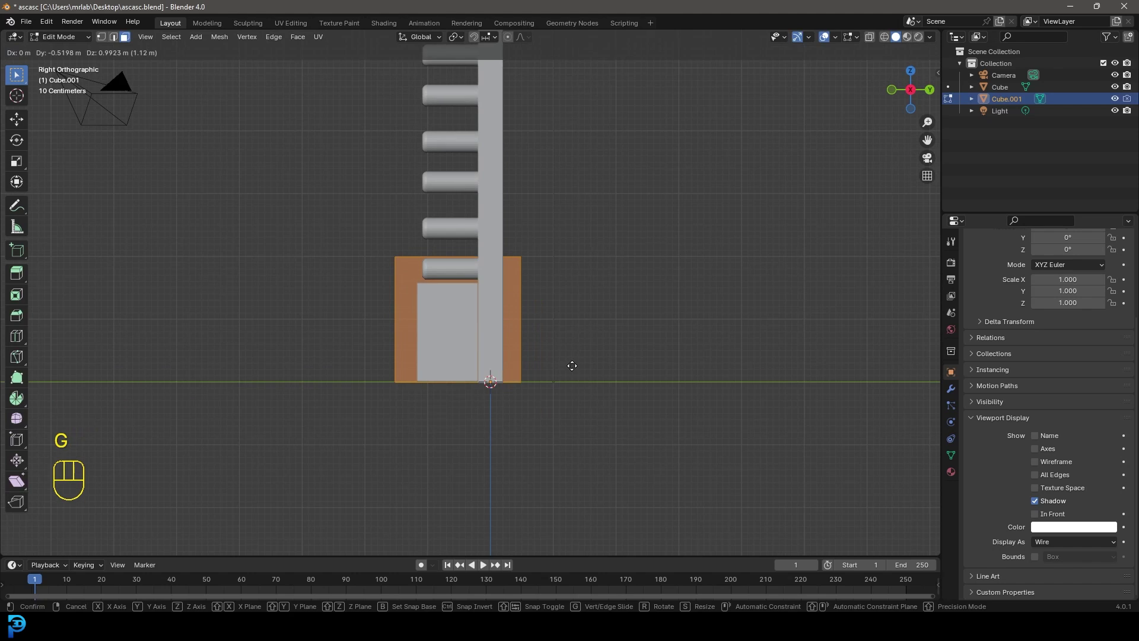
left_click(572, 366)
key("s")
key("y")
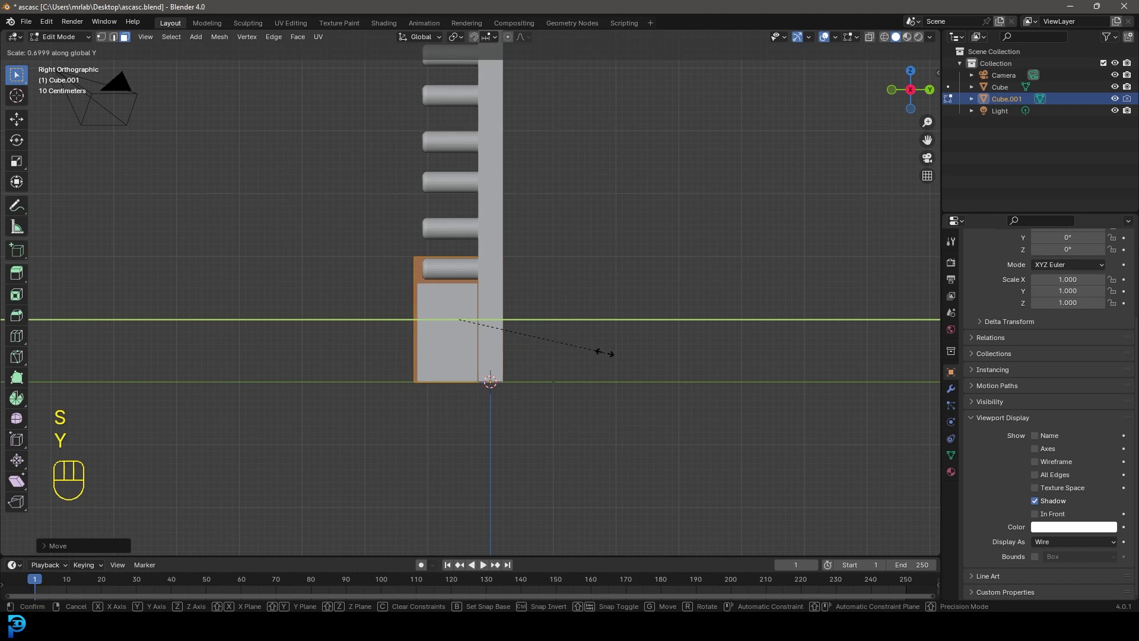
left_click(611, 352)
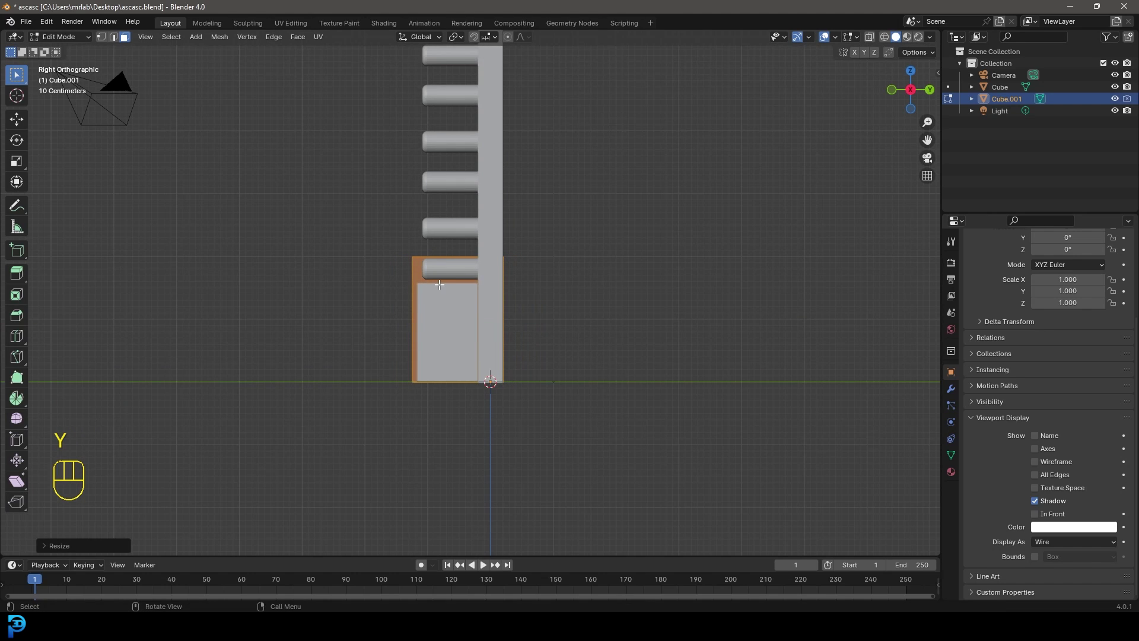
- From the front view, widen the cube along X to span the board's full width
key("KP_1")
key("s")
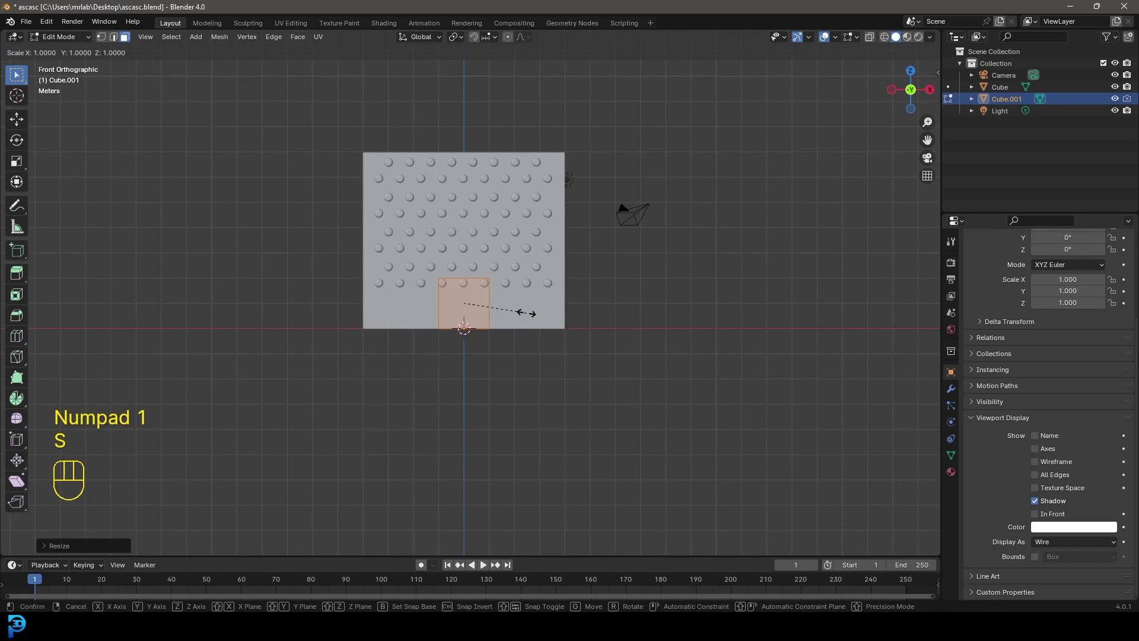
key("x")
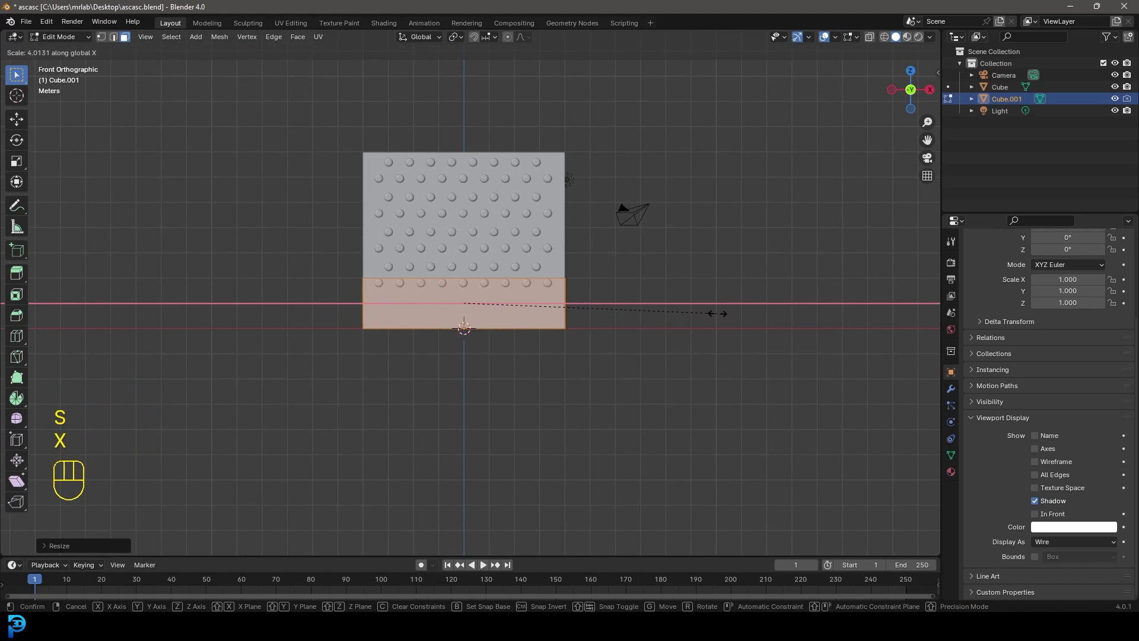
left_click(718, 314)
- Raise the box's top face vertically above the top of the peg board
middle_click_drag(633, 295, 478, 288)
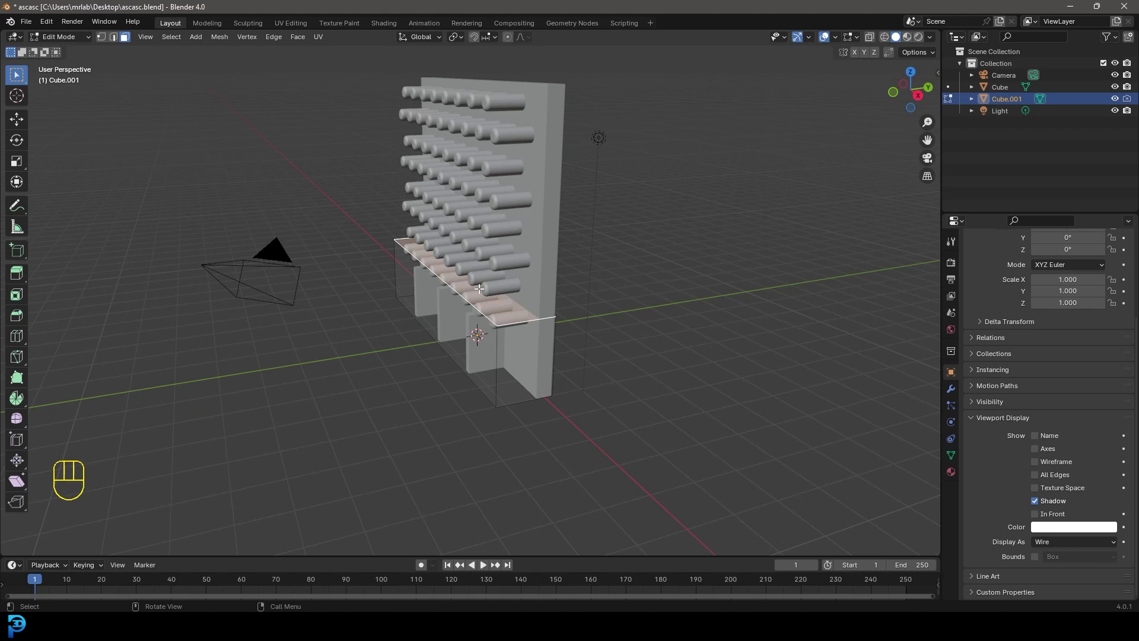
key("g")
key("z")
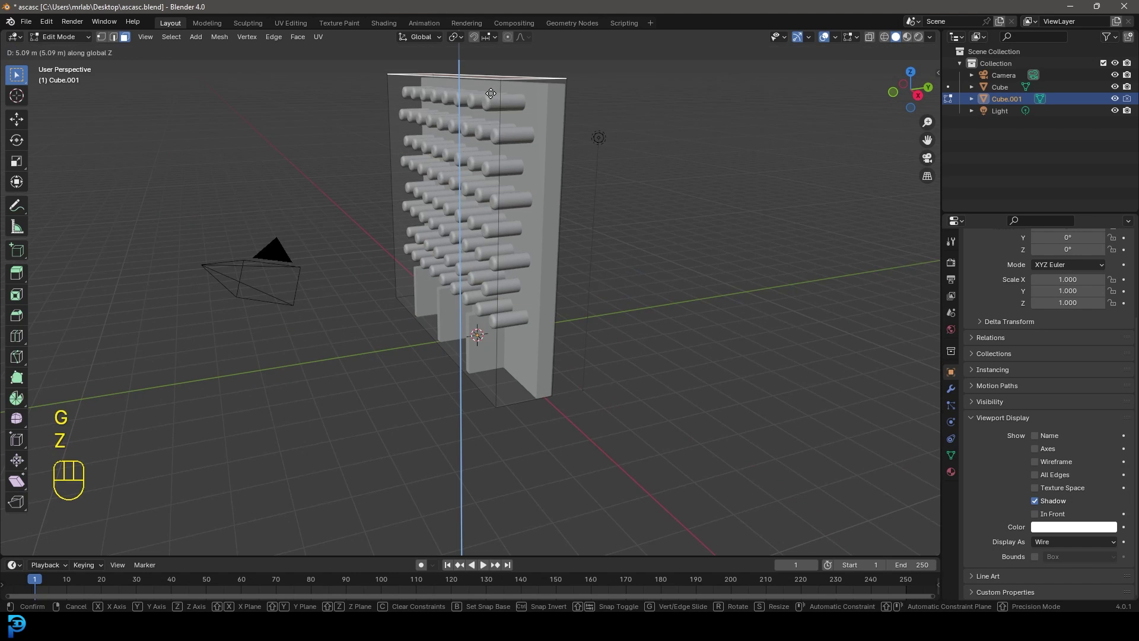
left_click(492, 95)
scroll(471, 119, "down", 4)
middle_click_drag(470, 119, 500, 270)
scroll(500, 270, "up", 4)
scroll(490, 305, "up", 2)
key("ctrl+r")
scroll(497, 271, "up", 1)
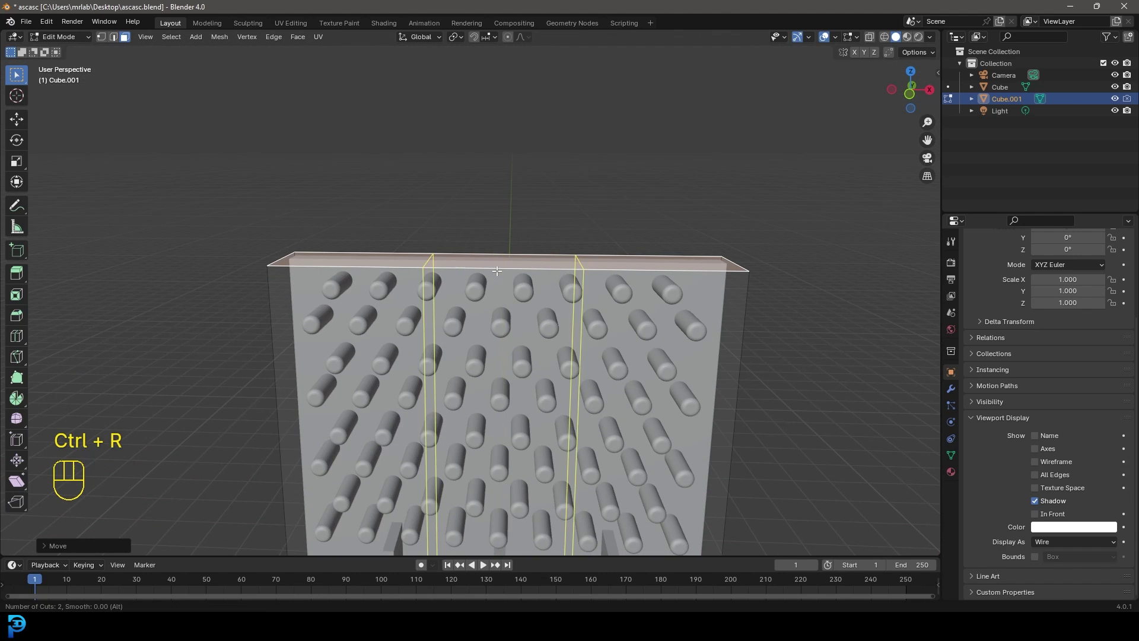
- Add two centred edge loops across the box and switch to face selection
left_click(498, 270)
right_click(500, 271)
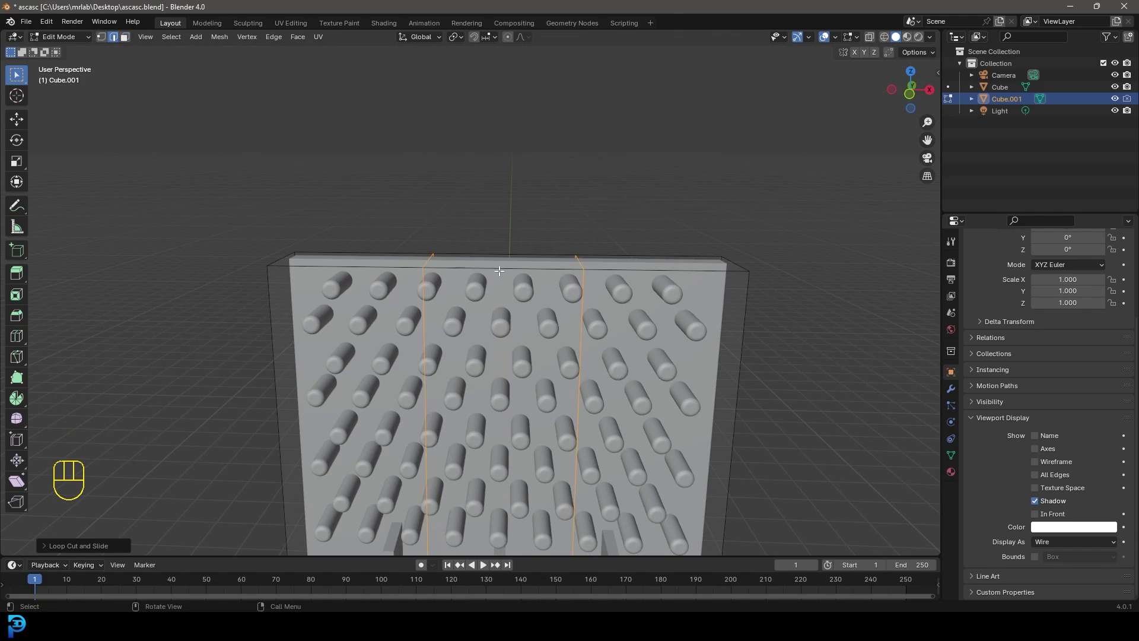
left_click(125, 37)
scroll(797, 458, "down", 3)
middle_click_drag(796, 458, 535, 373)
- Extrude the middle top face straight up and enlarge it into a wide funnel mouth
key("e")
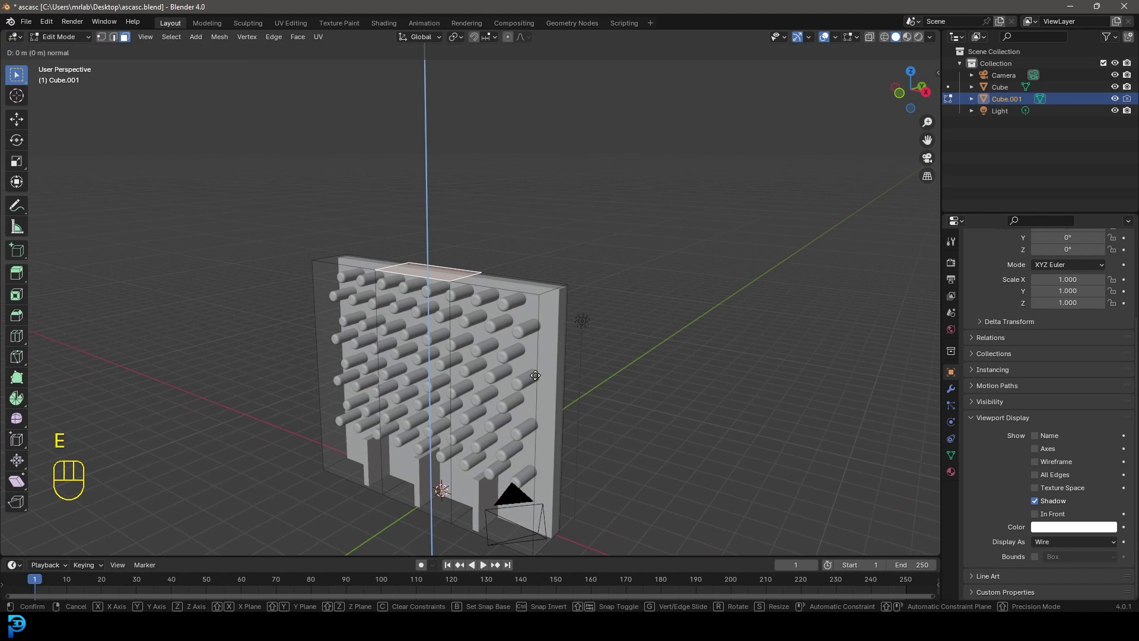
key("z")
key("z")
left_click(551, 204)
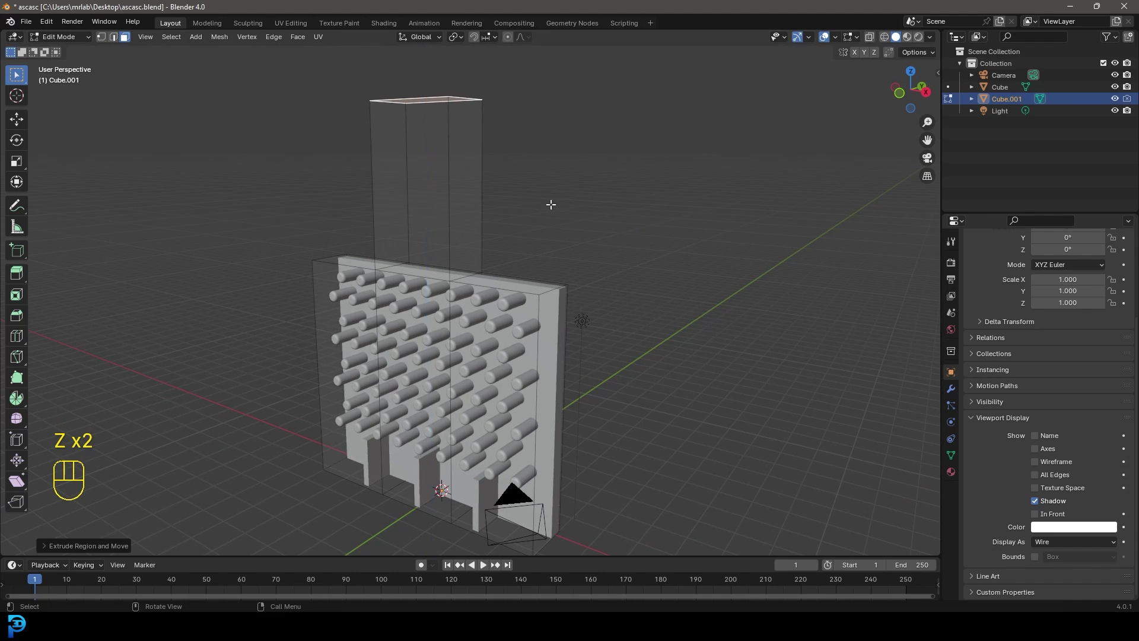
middle_click_drag(550, 204, 575, 247)
key("s")
key("Return")
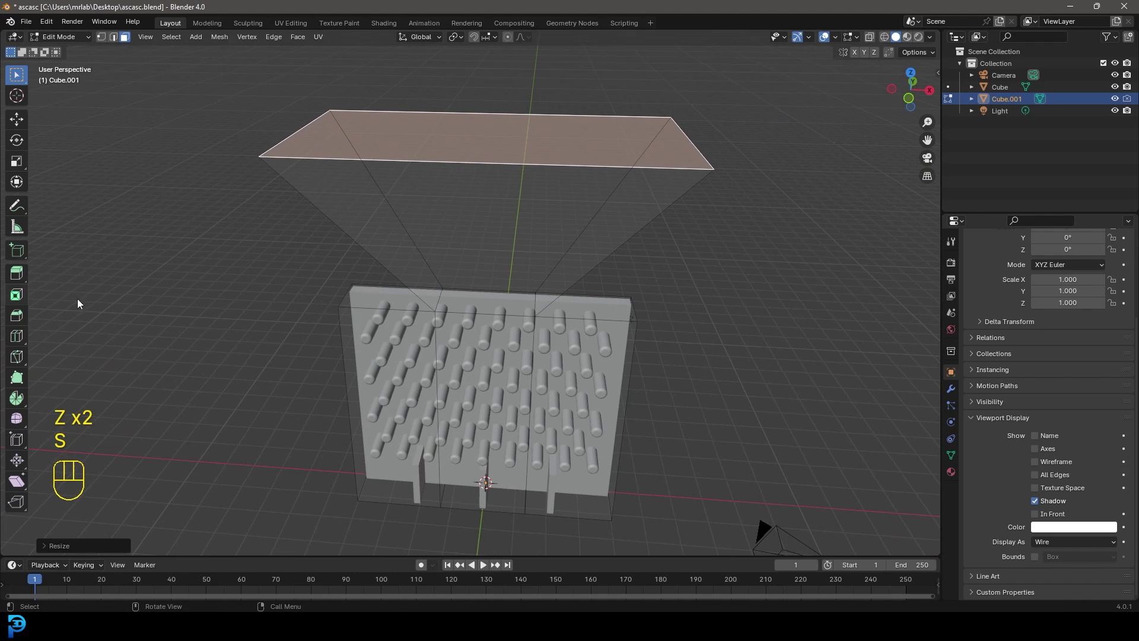
- Delete the funnel's top face to open it and leave Edit Mode
key("x")
left_click(551, 269)
middle_click_drag(552, 268, 489, 321)
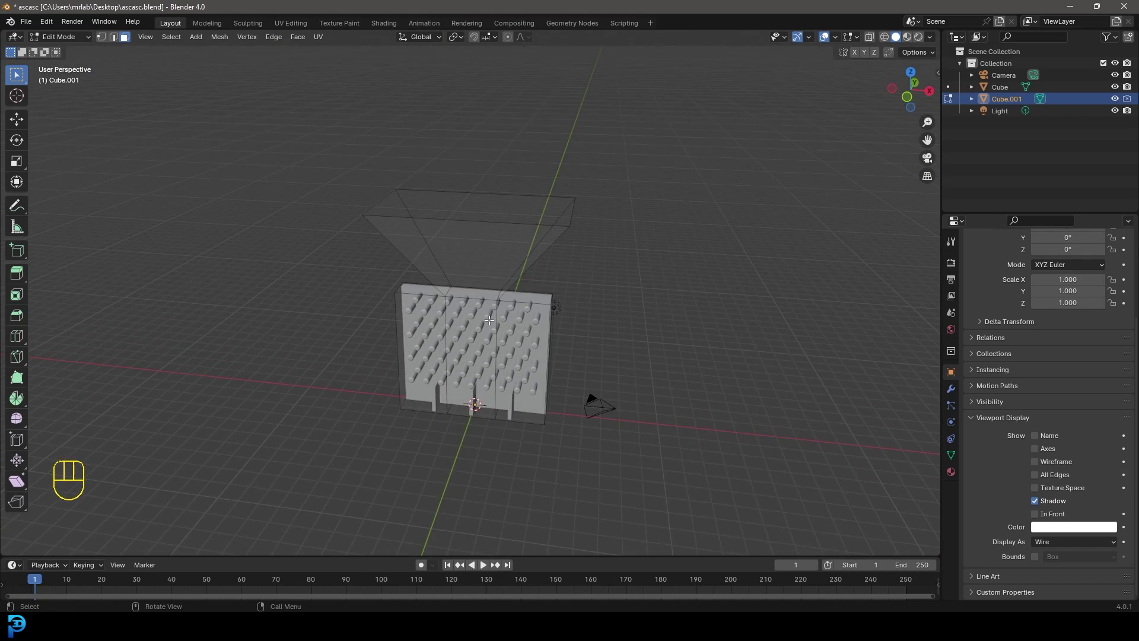
key("Tab")
key("KP_1")
- Deselect the enclosure and add a UV sphere to the scene
scroll(522, 305, "up", 2)
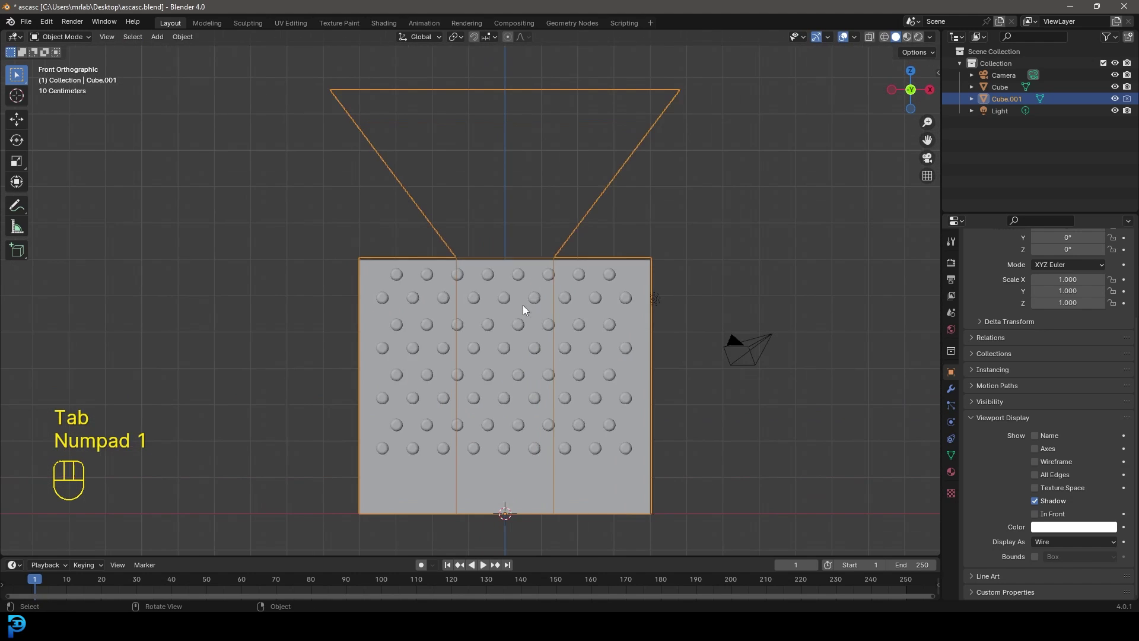
middle_click_drag(449, 190, 446, 171, "shift")
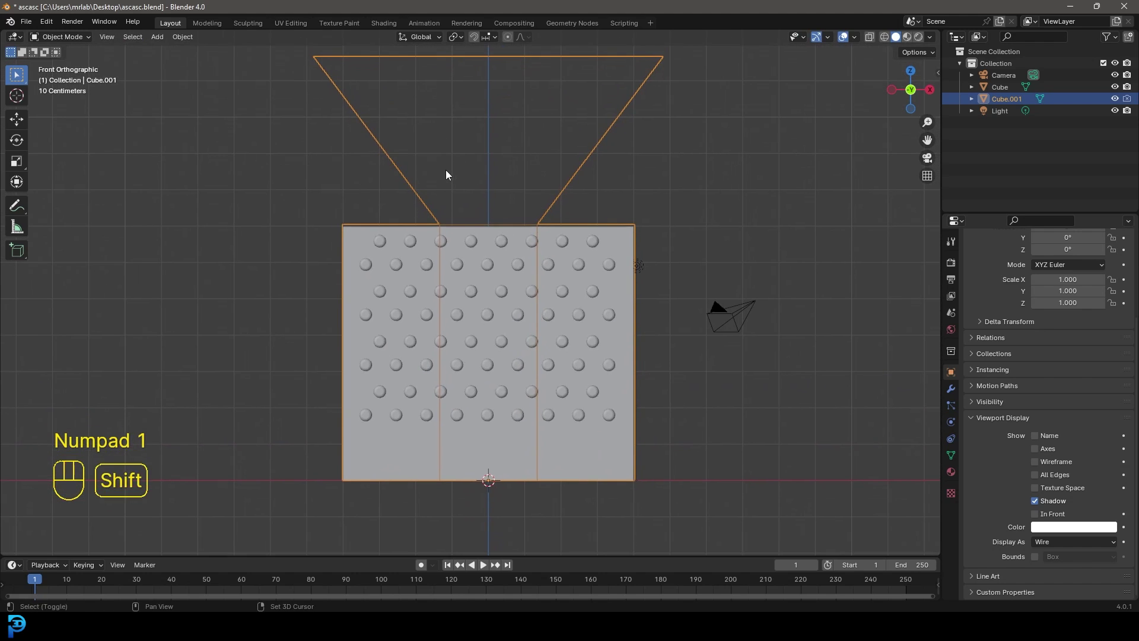
left_click(308, 137)
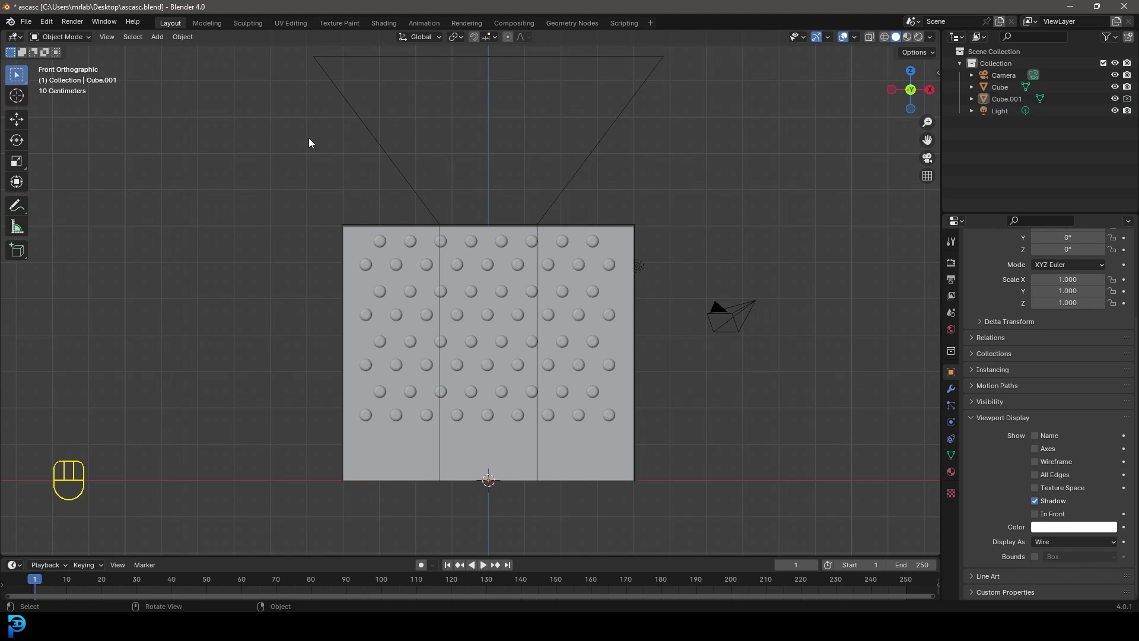
key("shift+a")
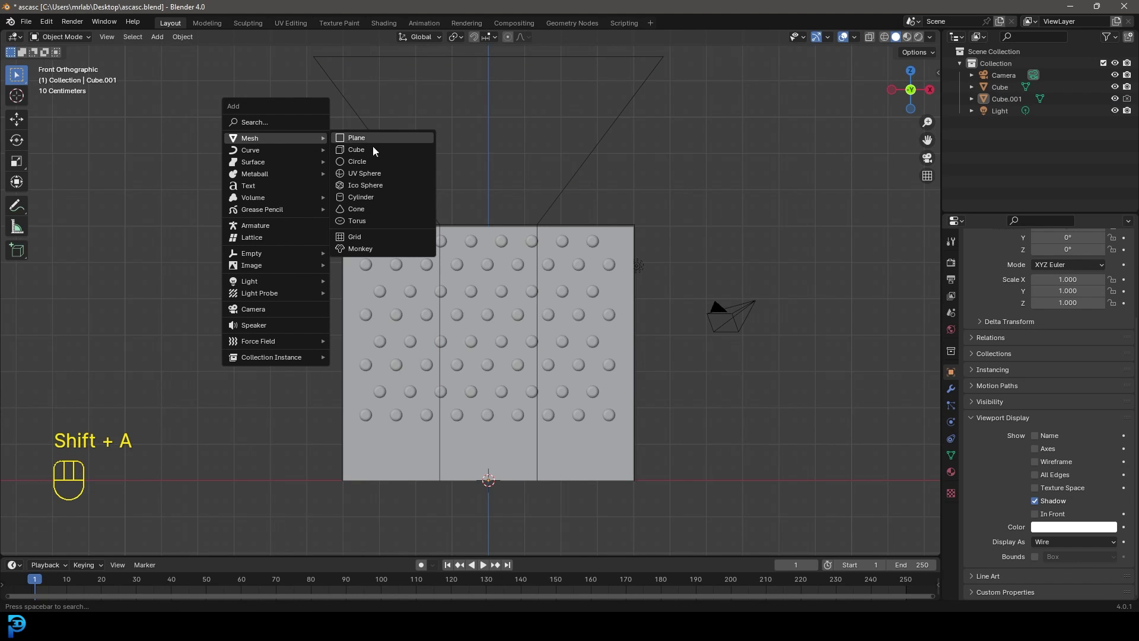
left_click(383, 173)
- Lift the sphere vertically above the board and shrink it to ball size
scroll(485, 342, "down", 1)
scroll(485, 341, "up", 1)
middle_click_drag(485, 342, 493, 433, "shift")
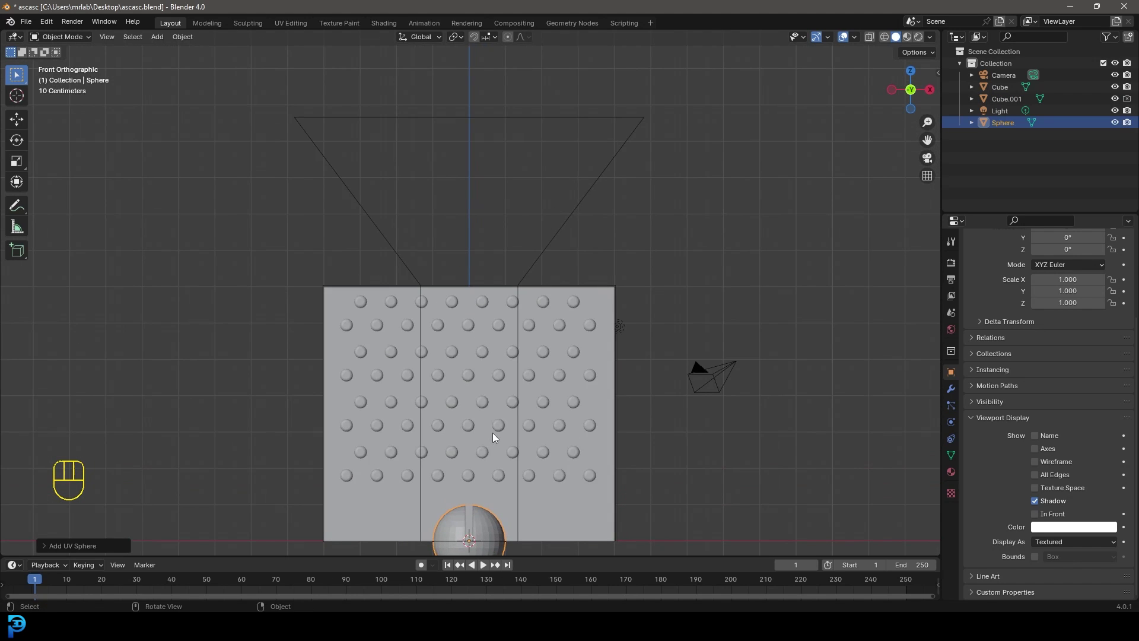
key("g")
key("z")
left_click(495, 127)
key("s")
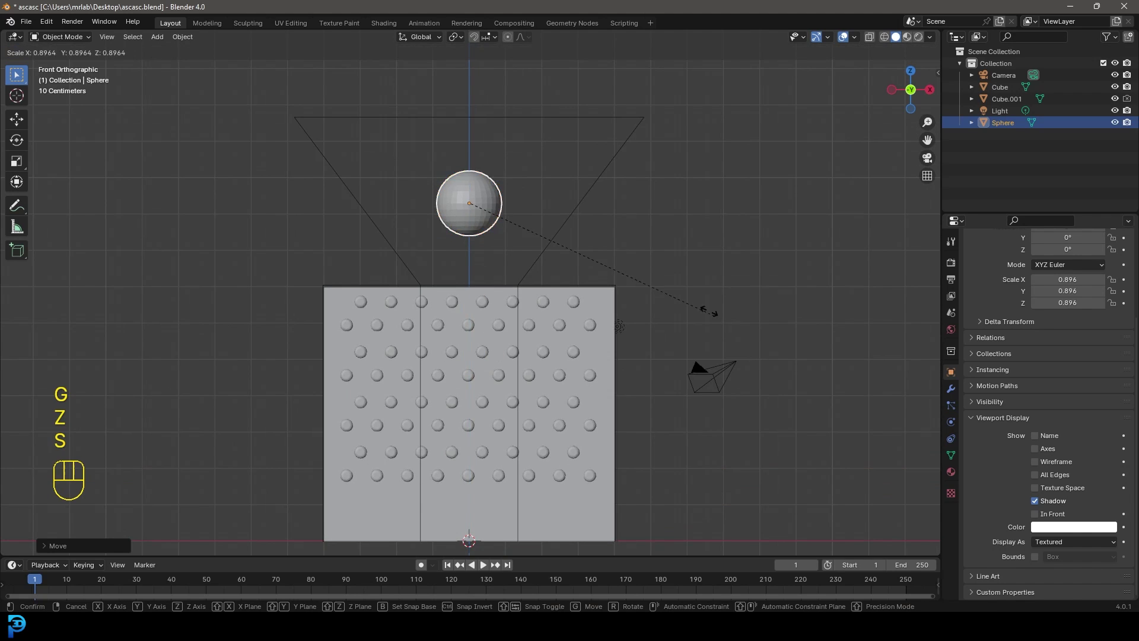
left_click(514, 221)
- Reposition the ball up into the funnel above the board's top edge
scroll(506, 224, "up", 3)
key("g")
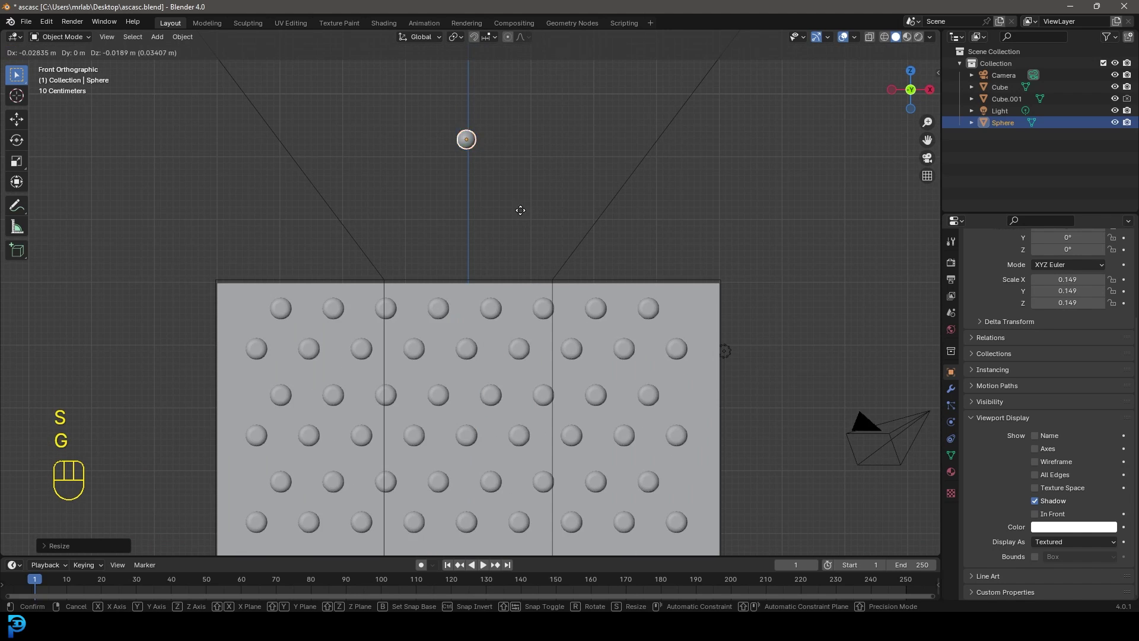
left_click(471, 375)
scroll(469, 375, "up", 6)
key("g")
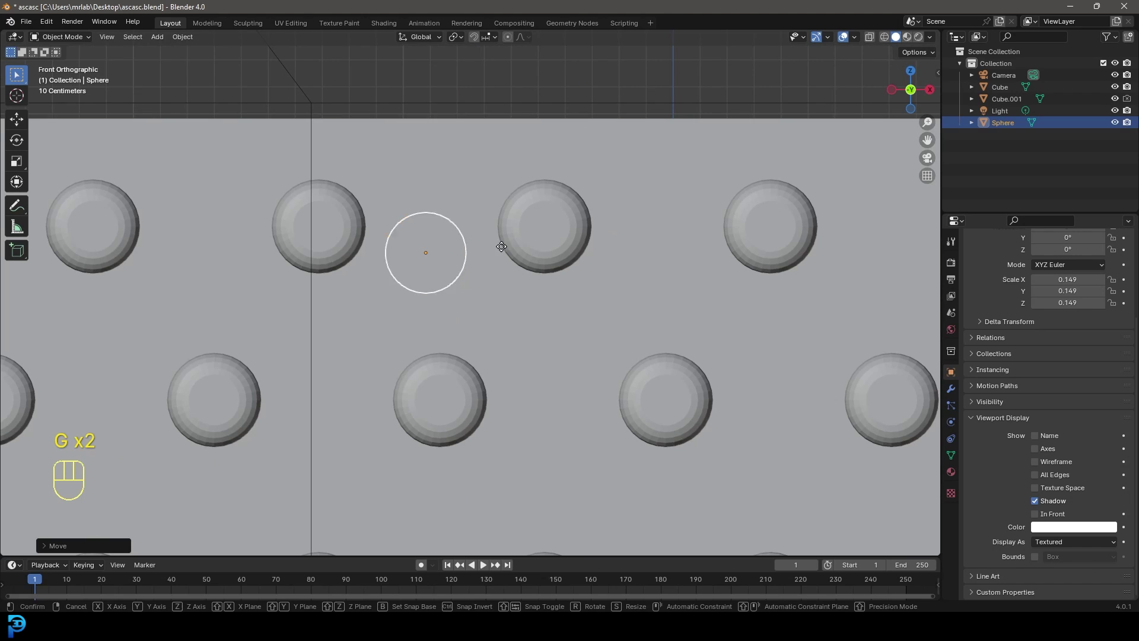
left_click(537, 74)
scroll(537, 74, "down", 4)
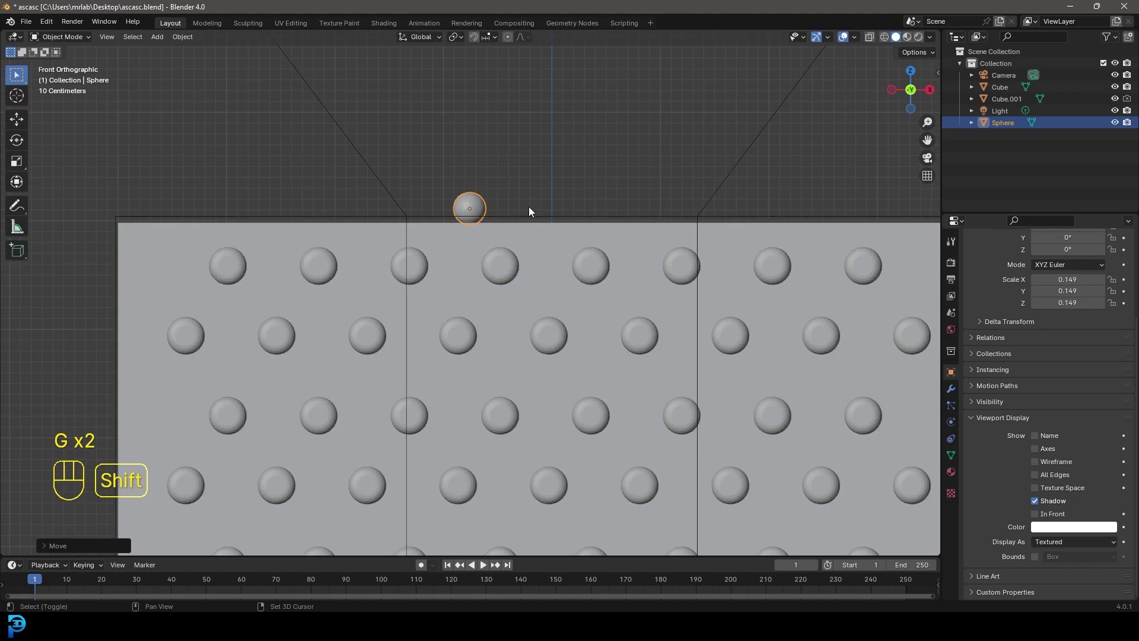
middle_click_drag(527, 204, 506, 387, "shift")
key("g")
left_click(536, 248)
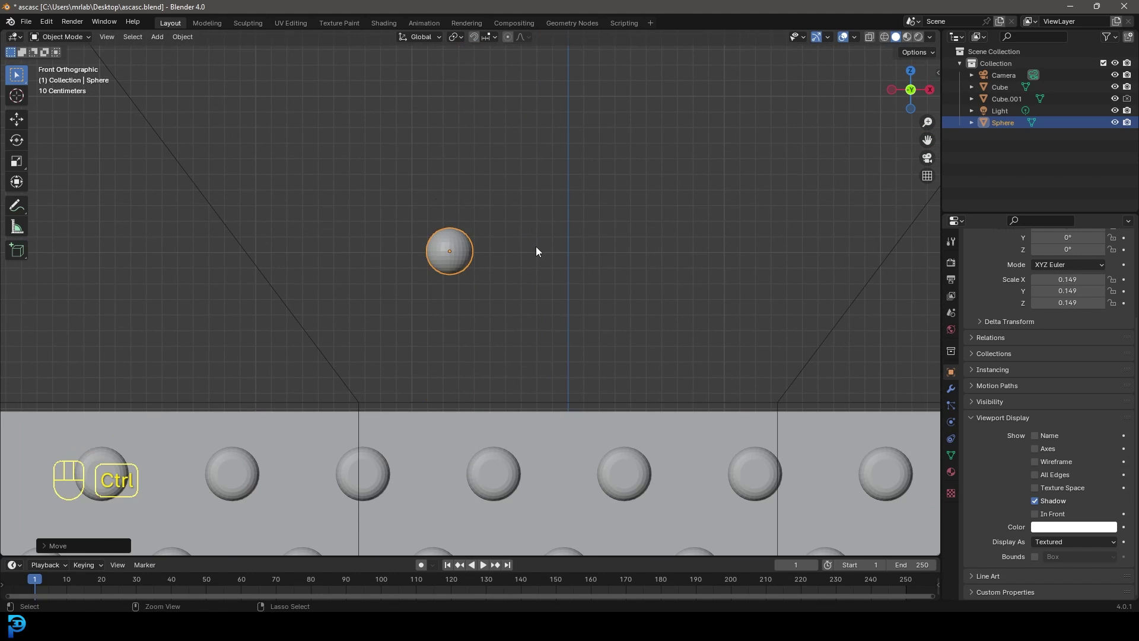
- Apply the sphere's scale so it reads 1 and shade it smooth
key("ctrl+a")
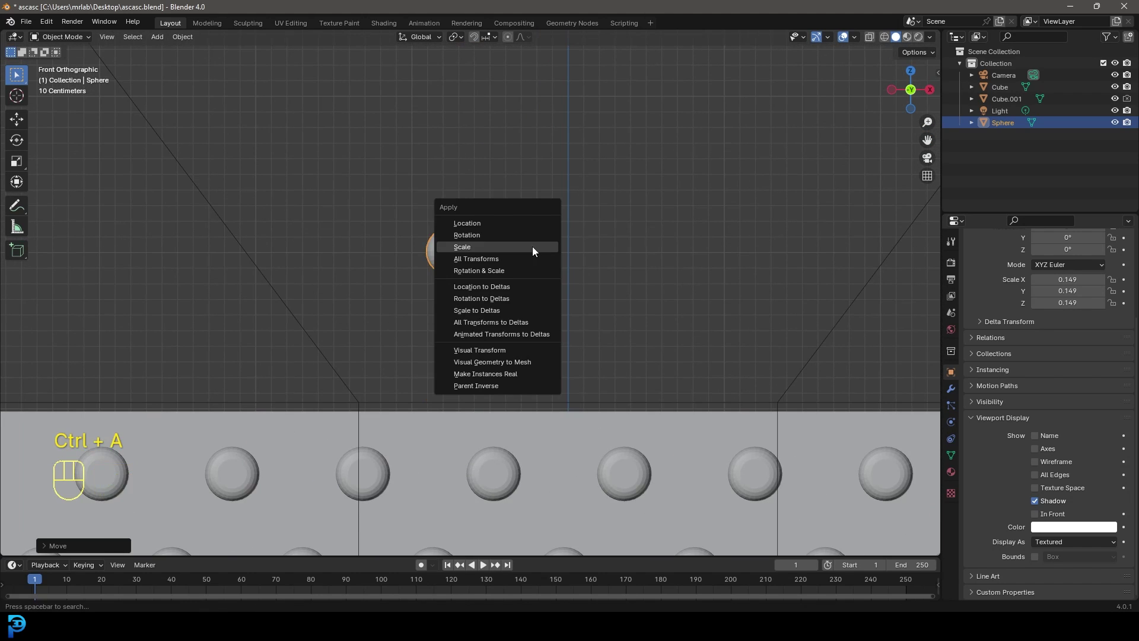
left_click(487, 247)
right_click(439, 229)
left_click(444, 228)
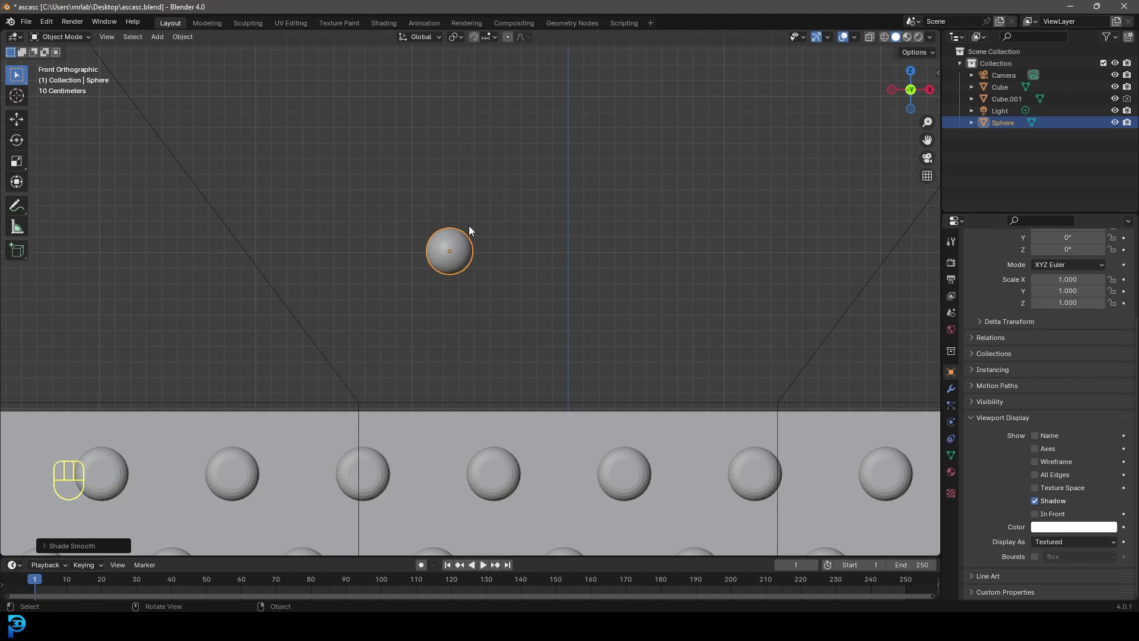
scroll(479, 279, "down", 2)
scroll(463, 266, "down", 1)
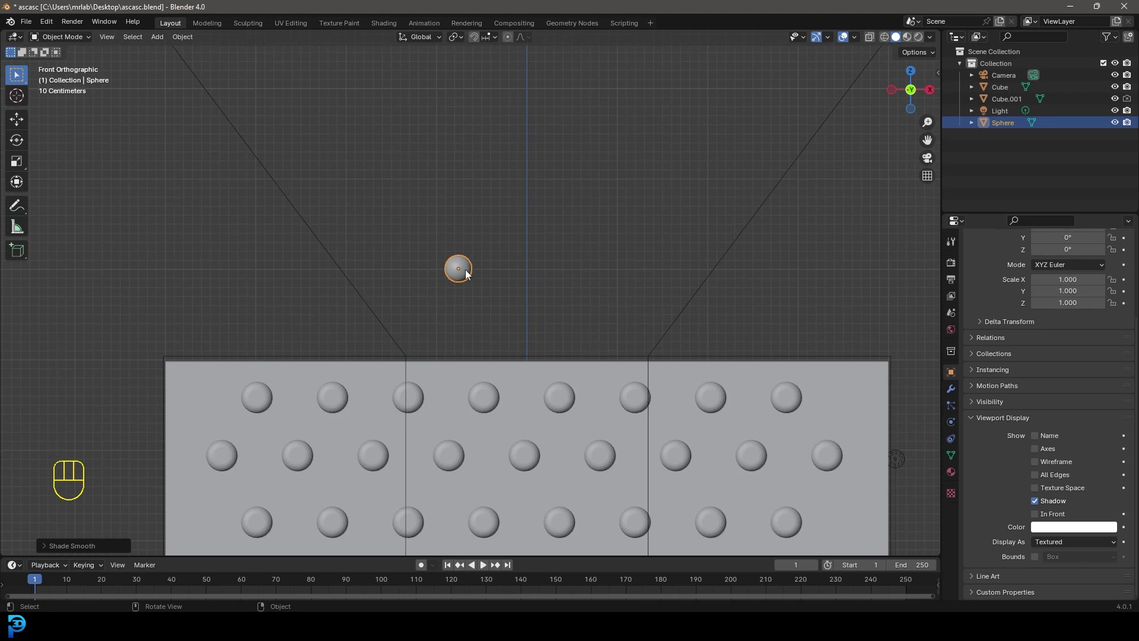
- Move the sphere into a new collection named 'balls'
key("m")
left_click(405, 270)
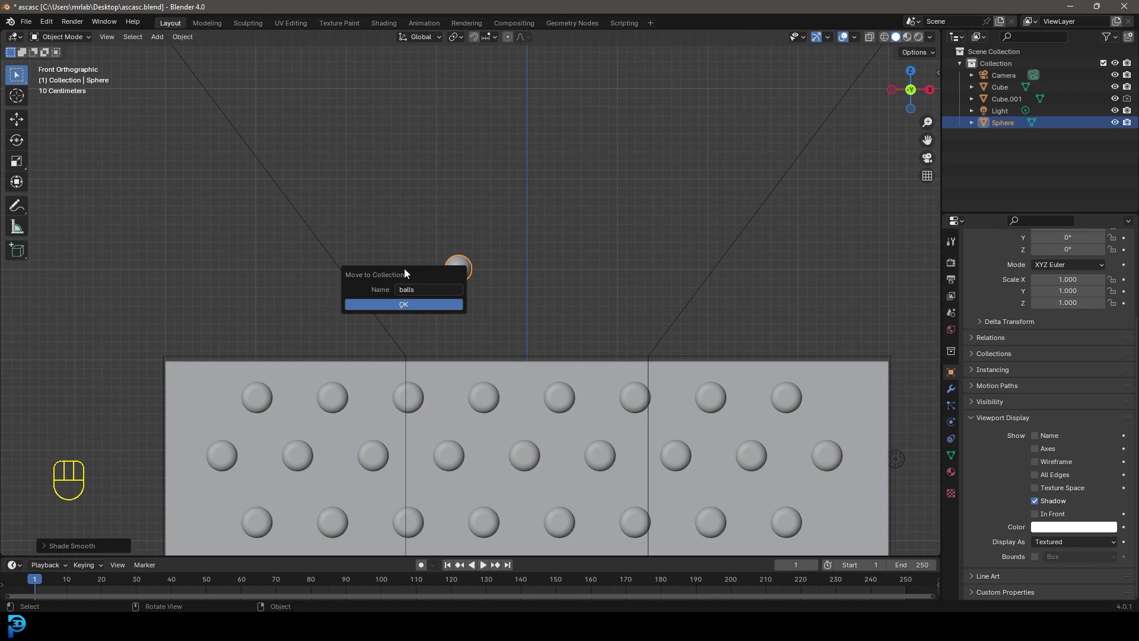
left_click(439, 305)
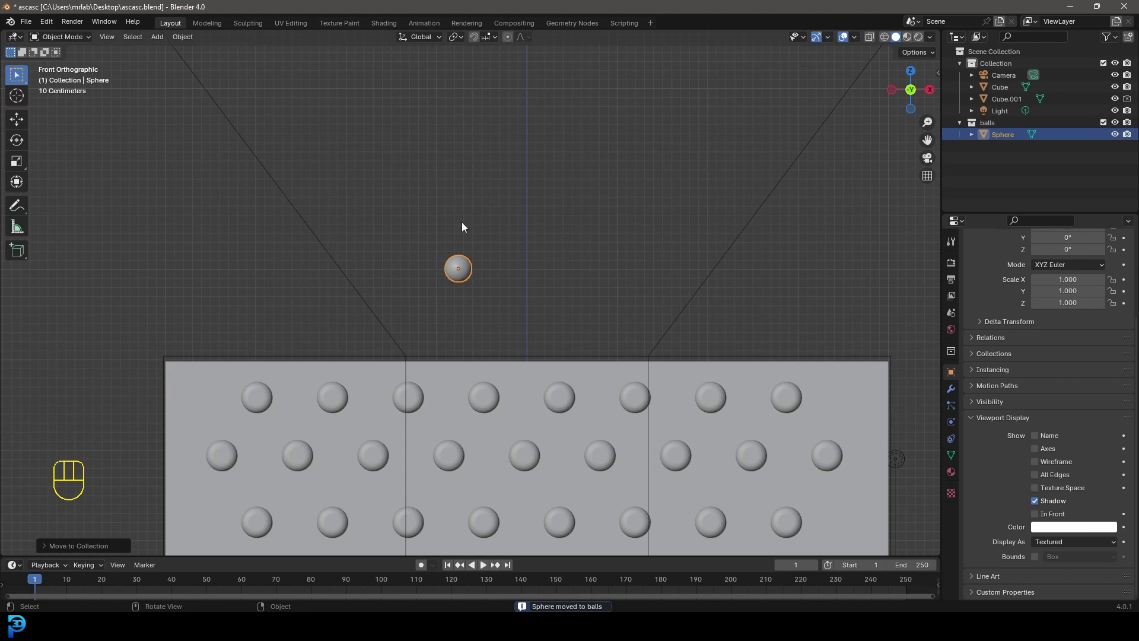
scroll(470, 267, "down", 4)
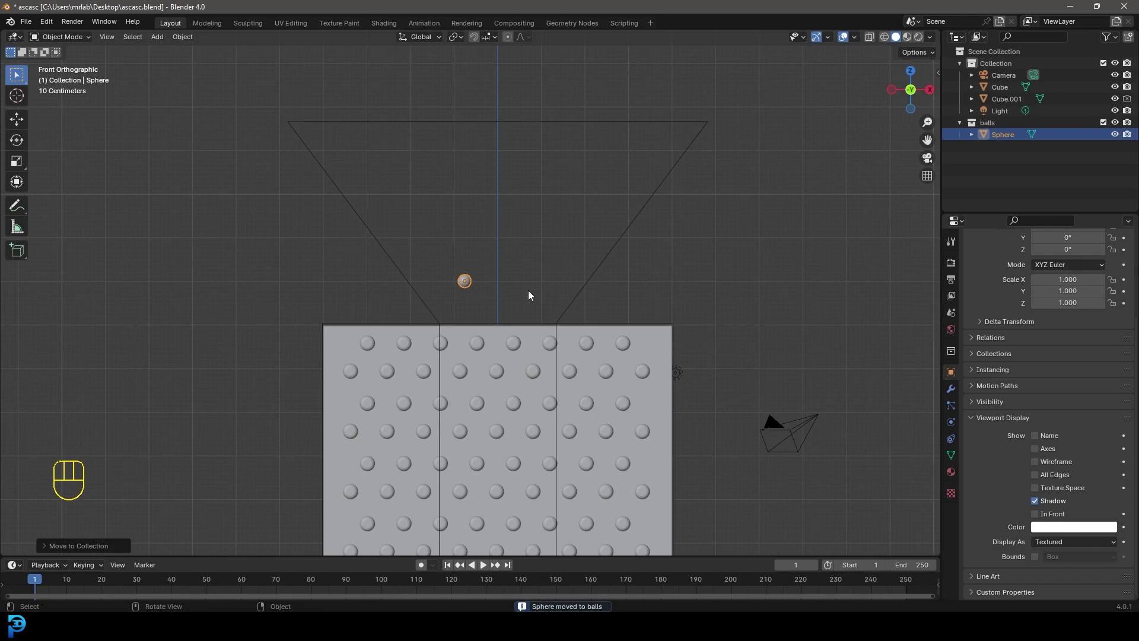
key("shift+d")
right_click(494, 284)
- Select the ball and give it an active Rigid Body with a Sphere collision shape
key("x")
left_click(483, 286)
scroll(470, 279, "up", 2)
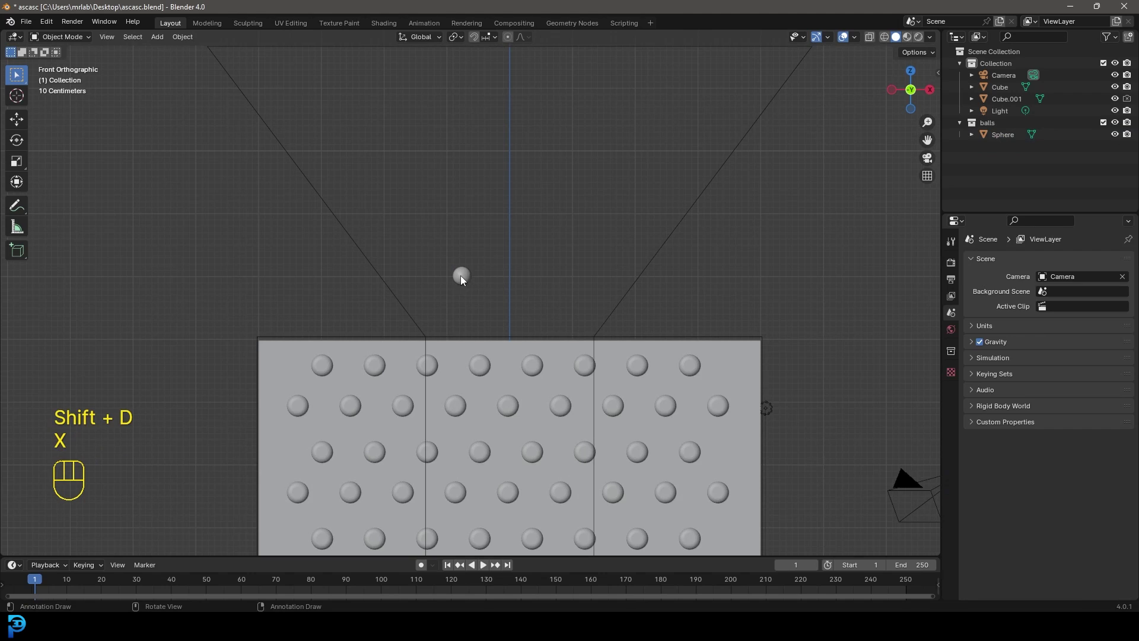
left_click(461, 276)
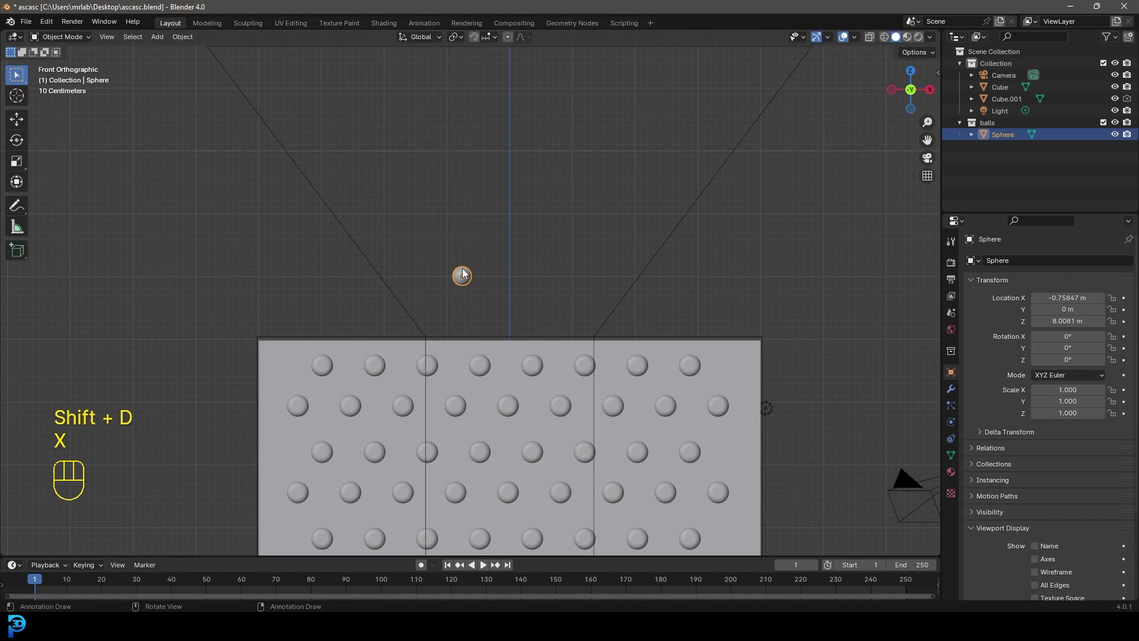
left_click(951, 422)
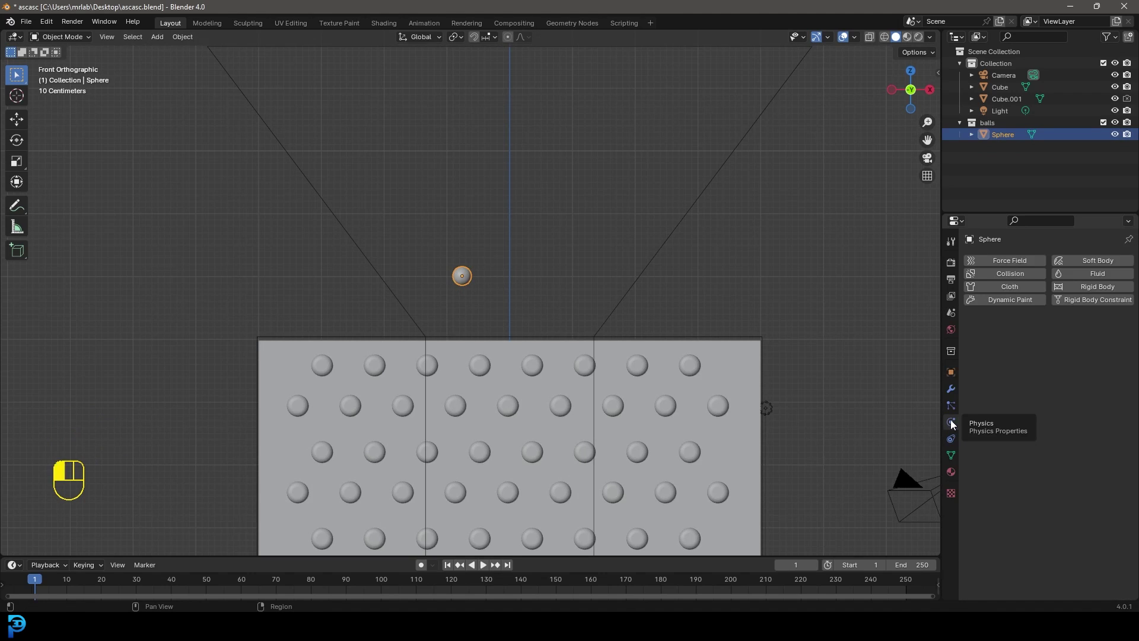
left_click(1091, 287)
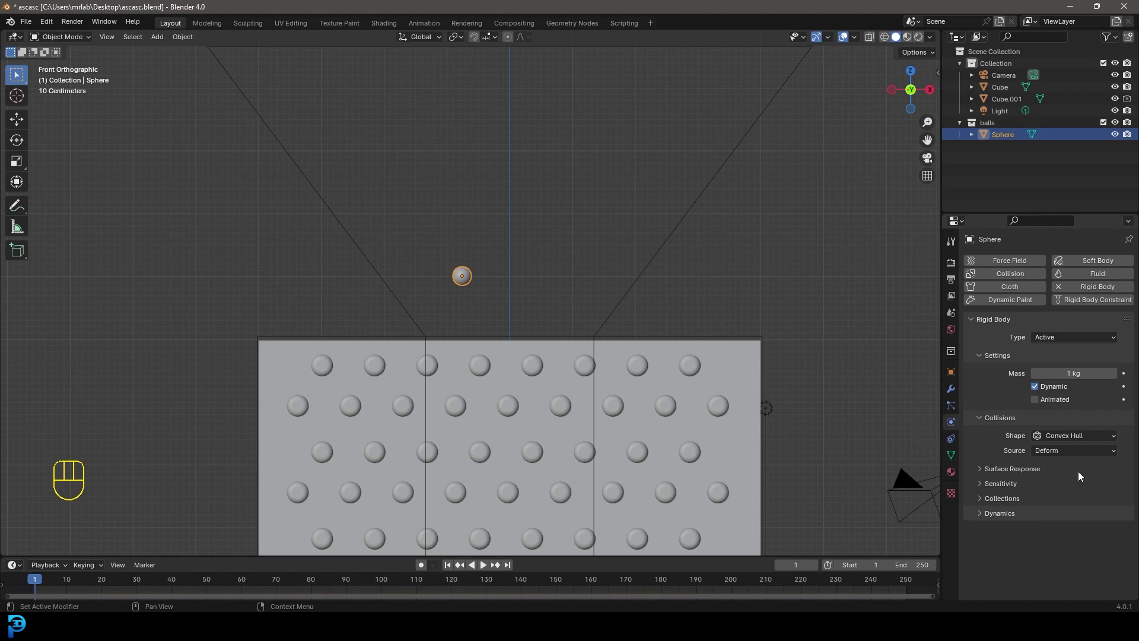
left_click(1043, 437)
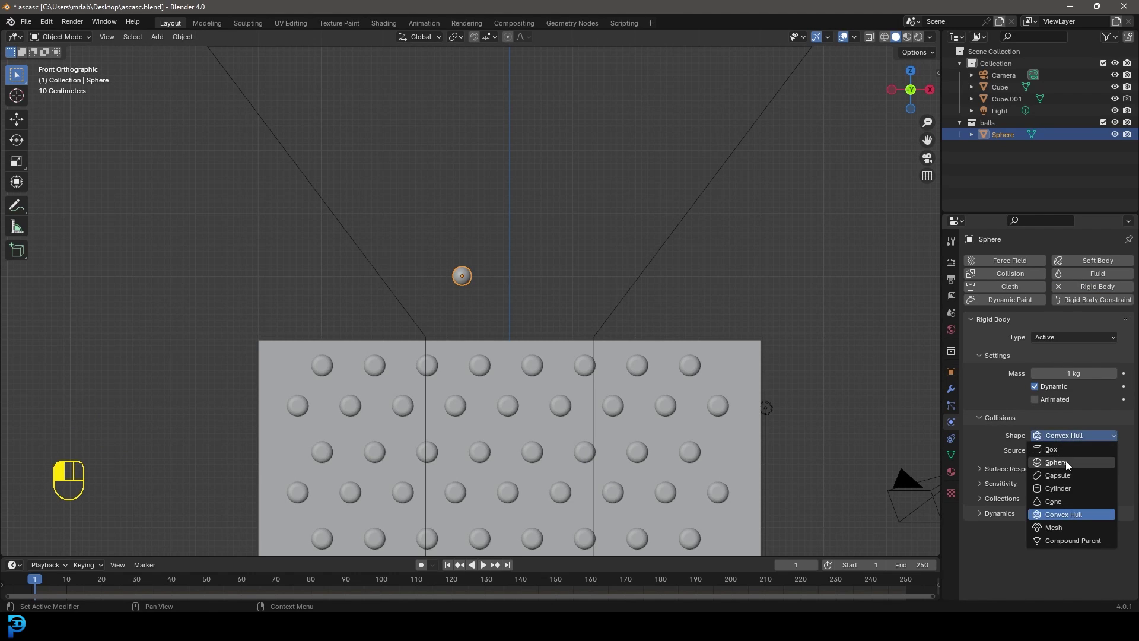
left_click(1063, 462)
scroll(460, 347, "up", 1)
key("shift+d")
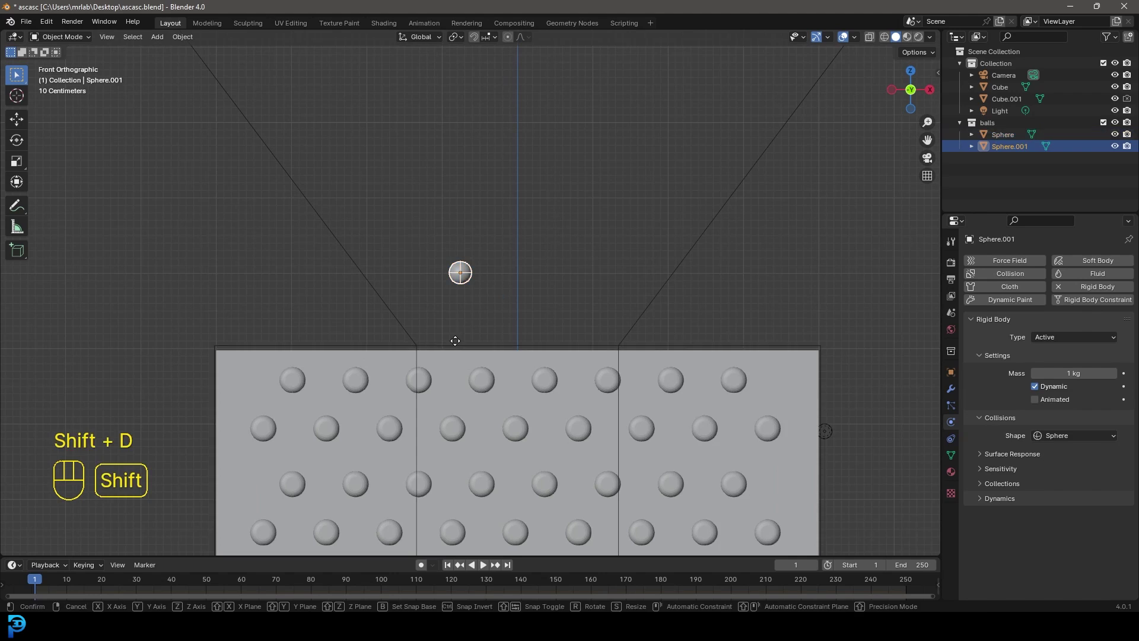
- Duplicate the ball along X into a row of seven and shift the row left
key("x")
left_click(492, 338)
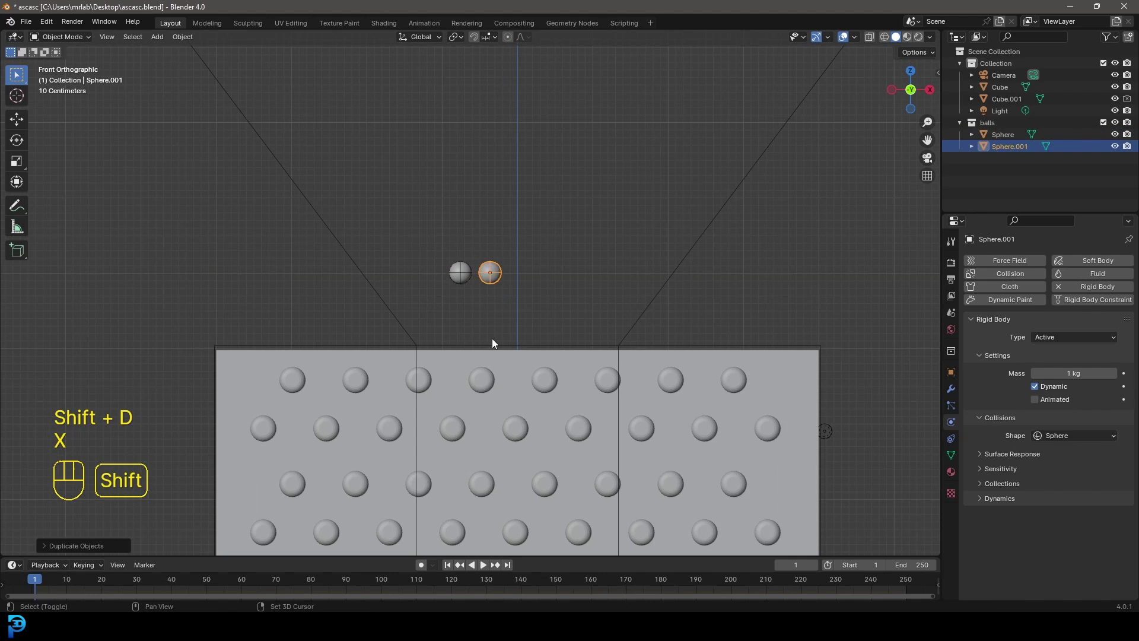
key("shift+r")
key("shift+r")
key("shift+r")
key("shift+r")
key("shift+r")
left_click_drag(634, 290, 442, 255)
key("g")
left_click(483, 286)
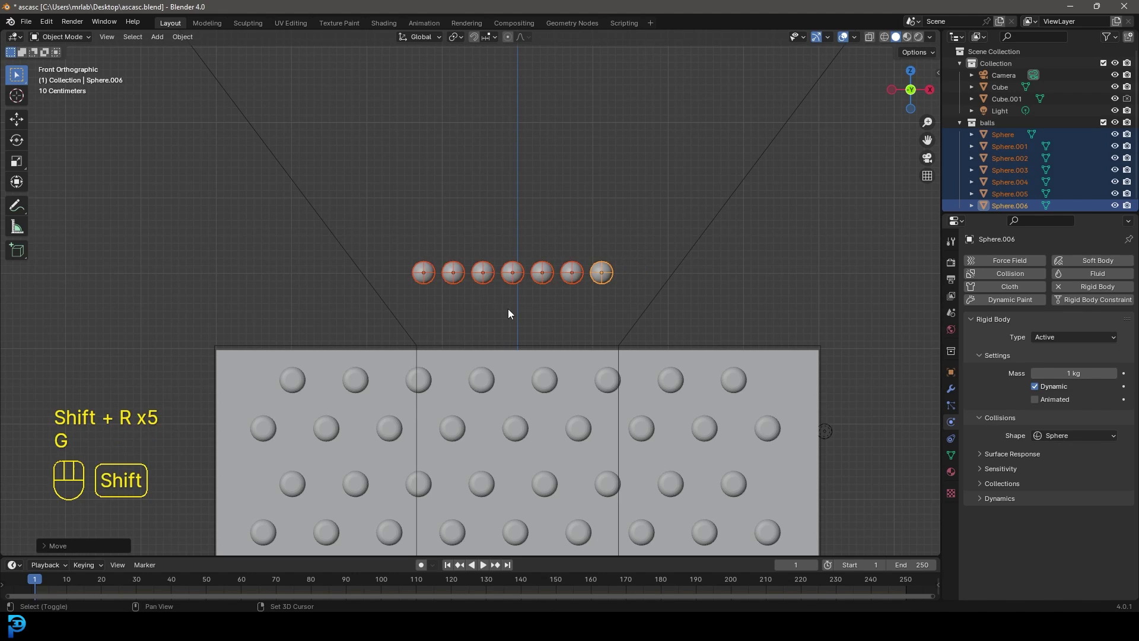
- Stack copies of the row upward along Z to build many rows of balls
key("shift+d")
key("z")
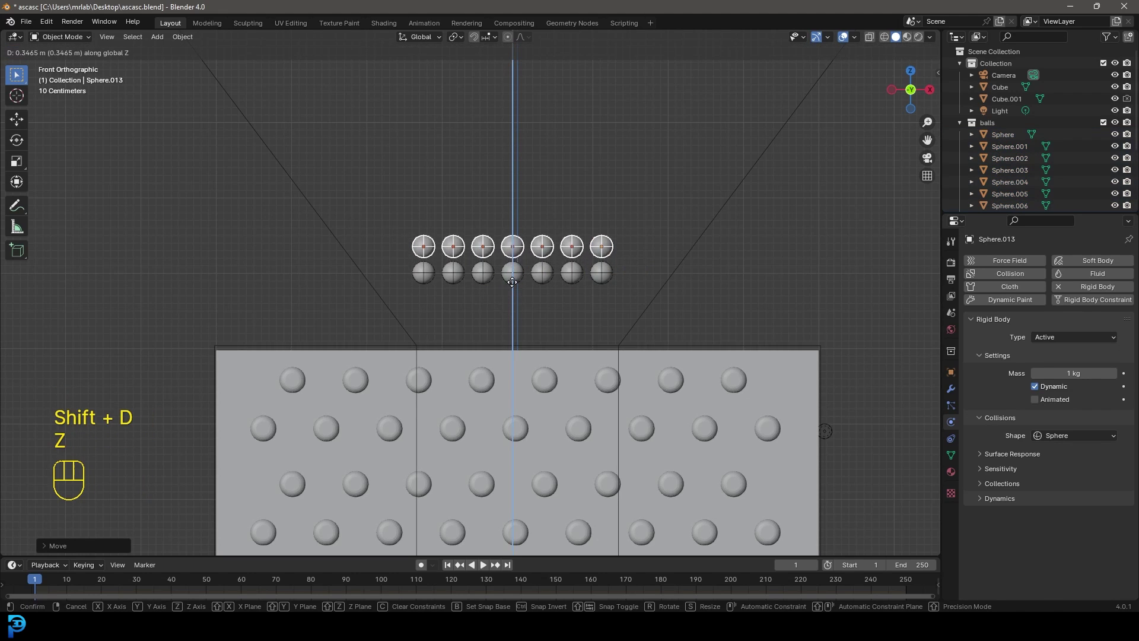
left_click(513, 283)
scroll(512, 283, "down", 5)
key("shift+r")
key("shift+r")
key("shift+r")
key("shift+r")
key("shift+r")
key("shift+r")
key("shift+r")
key("shift+r")
key("shift+r")
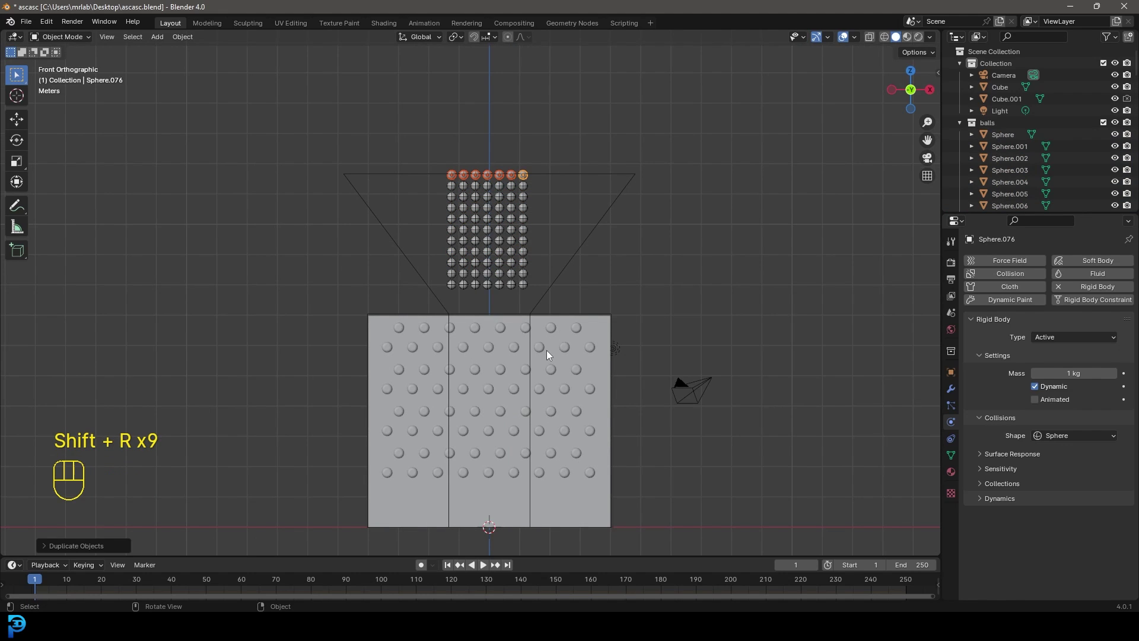
key("shift+r")
key("shift+r")
key("shift+r")
key("shift+r")
- In side view, hide the other objects and duplicate the ball column along Y
key("KP_3")
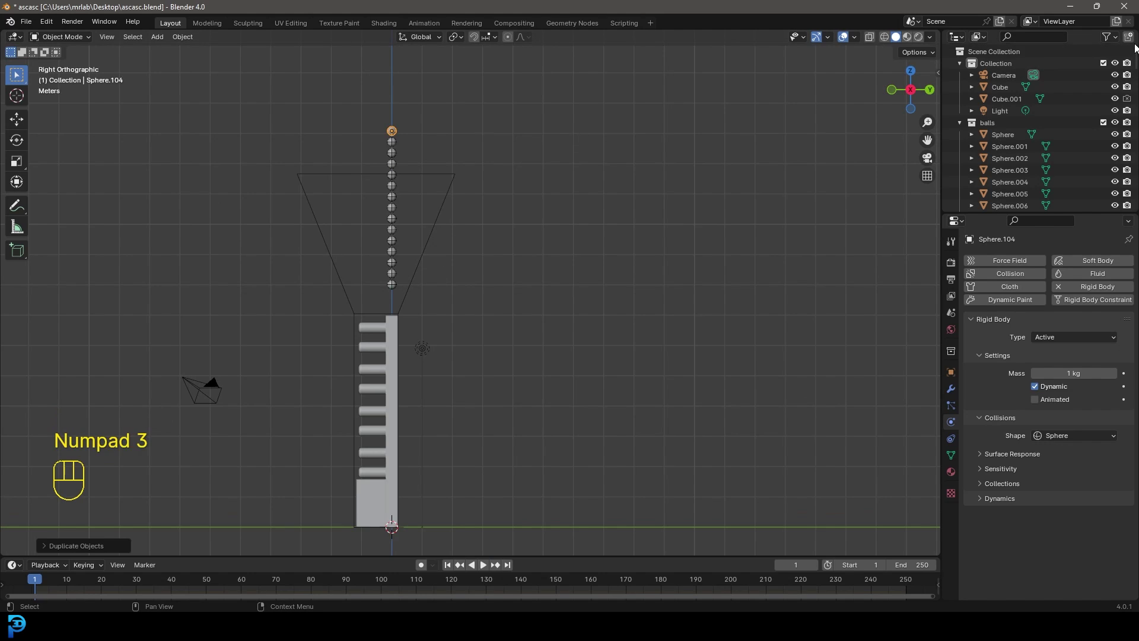
left_click(1115, 63)
left_click_drag(337, 332, 442, 114)
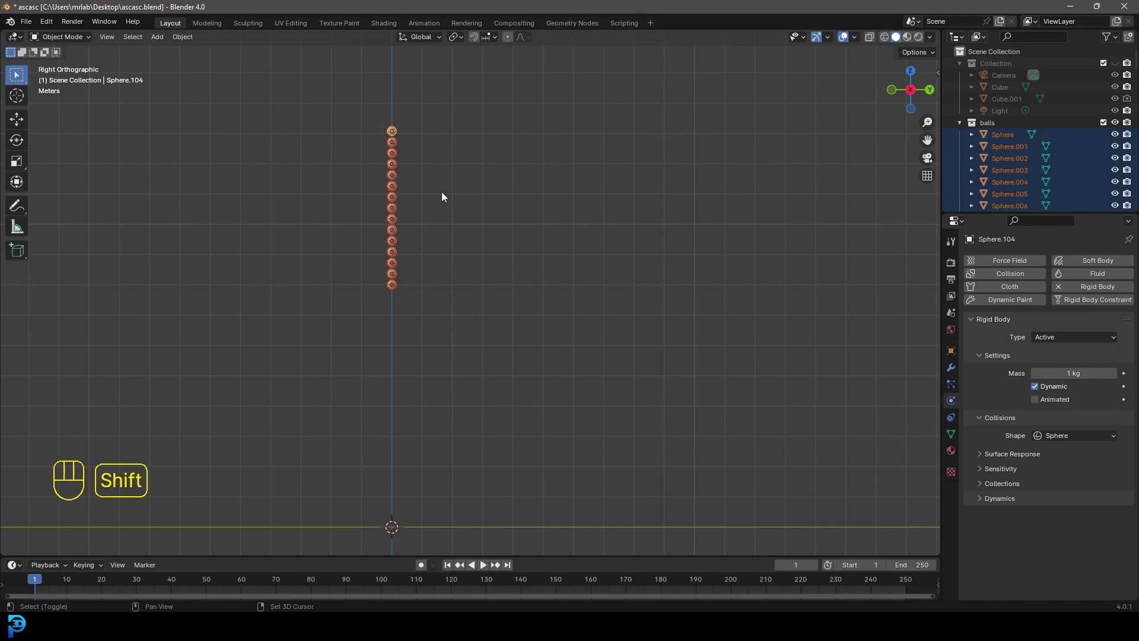
key("shift+d")
key("x")
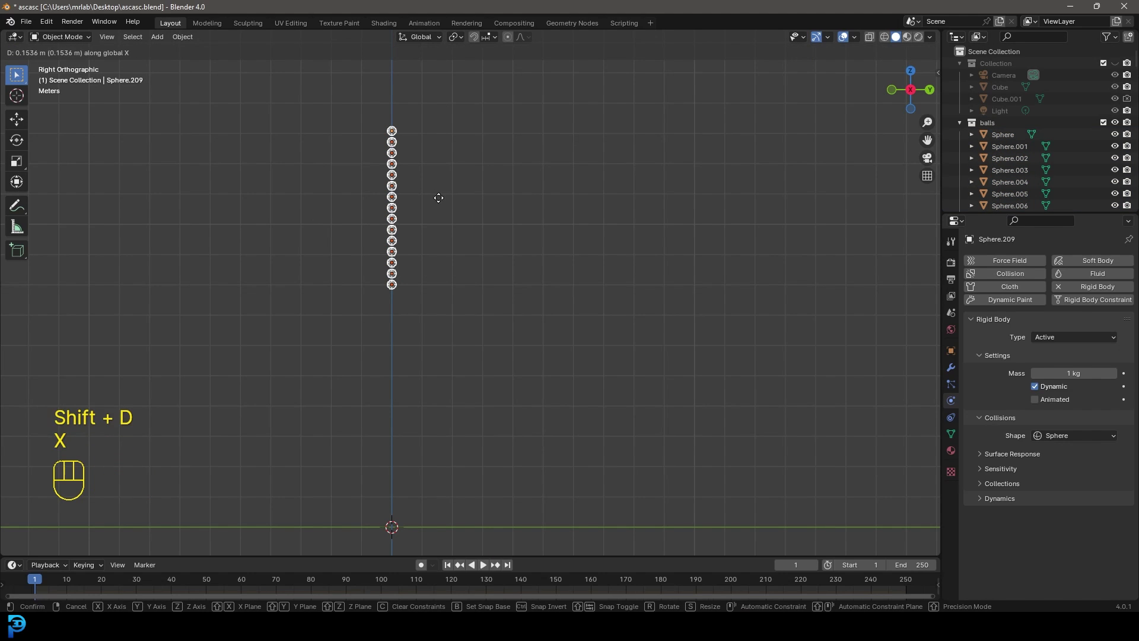
key("y")
left_click(427, 208)
- Duplicate both ball columns along Y to add more depth
left_click_drag(311, 337, 447, 68)
key("shift+d")
key("y")
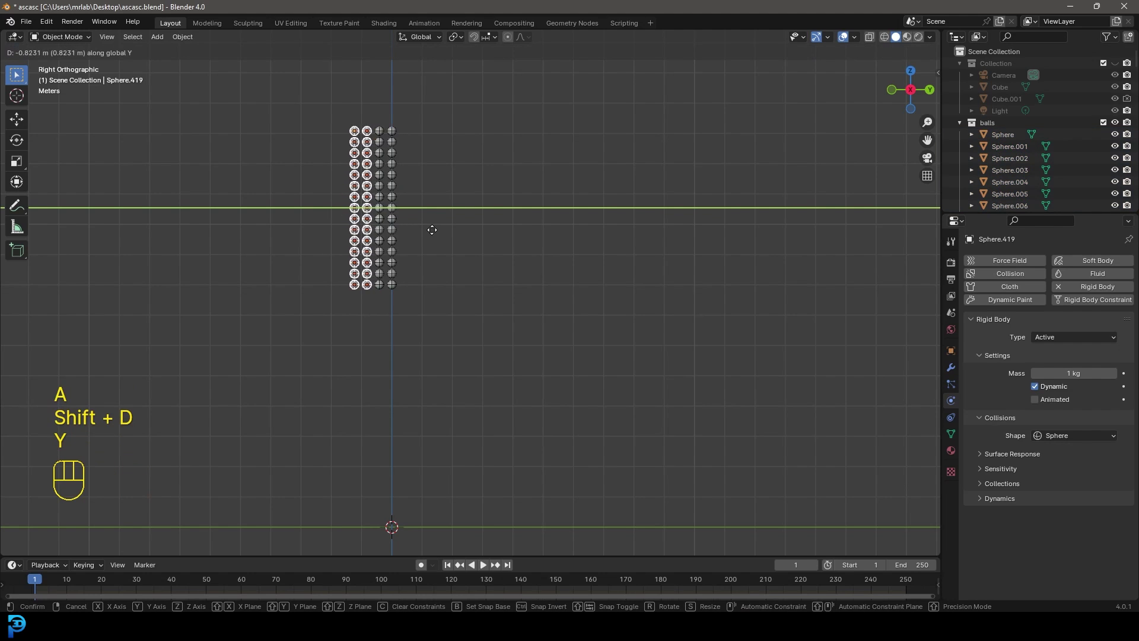
left_click(432, 229)
- Unhide the board, funnel, camera and light, deselect the balls, and select Cube.001
left_click(1115, 63)
middle_click_drag(375, 162, 550, 136)
key("z")
key("alt+a")
left_click(546, 98)
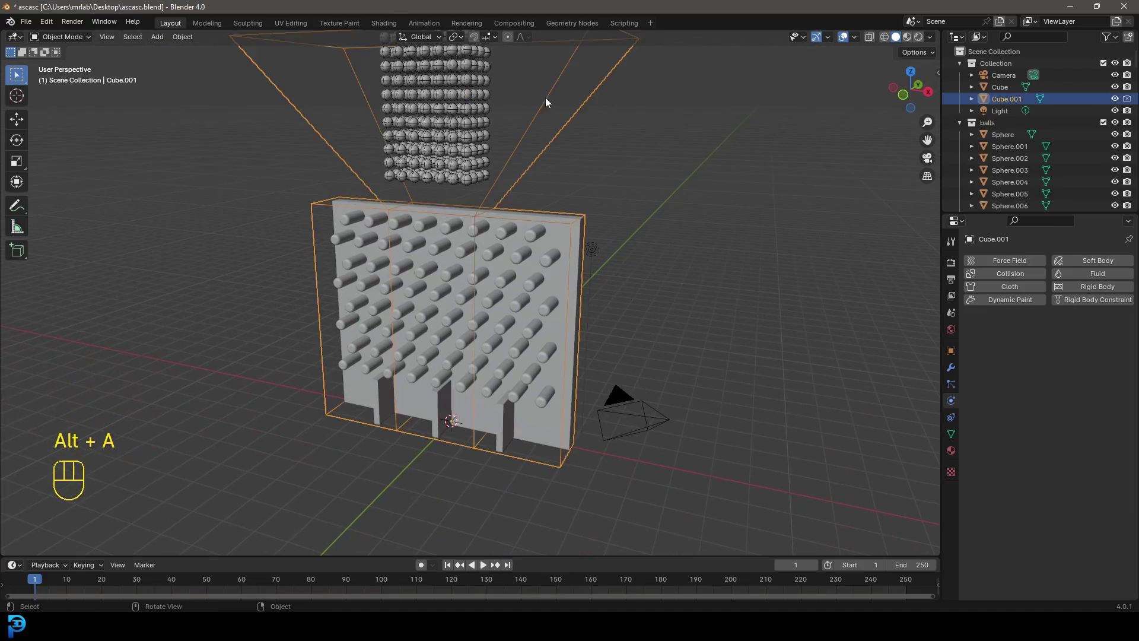
- Make the funnel a passive rigid body with a Mesh collision shape
left_click(1082, 284)
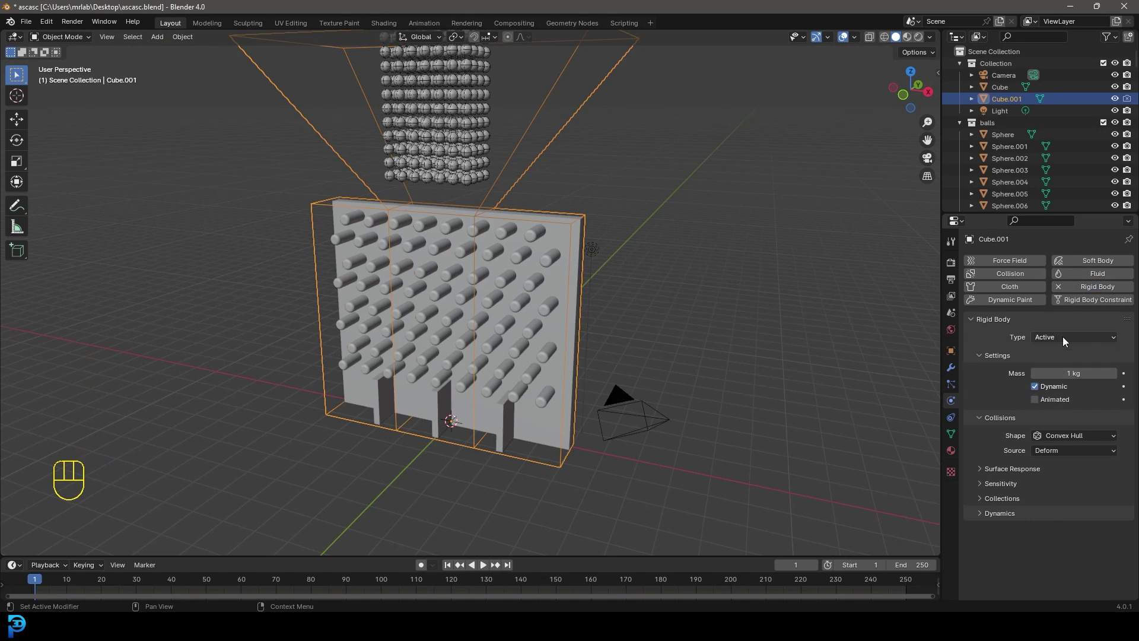
left_click(1054, 337)
left_click(1049, 363)
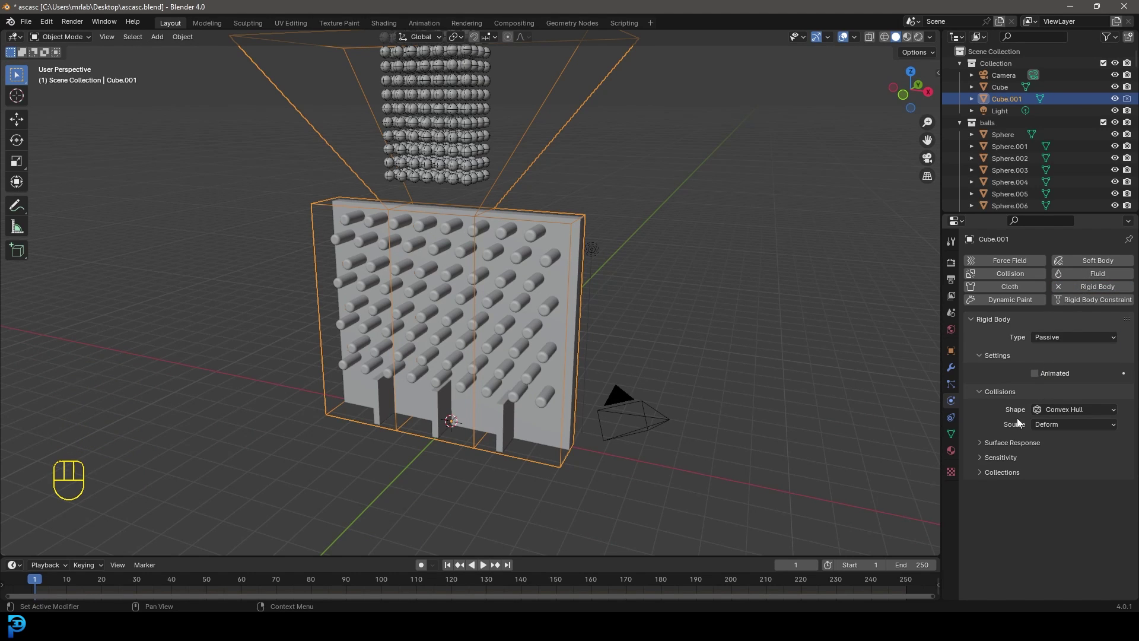
left_click(1062, 412)
left_click(1055, 499)
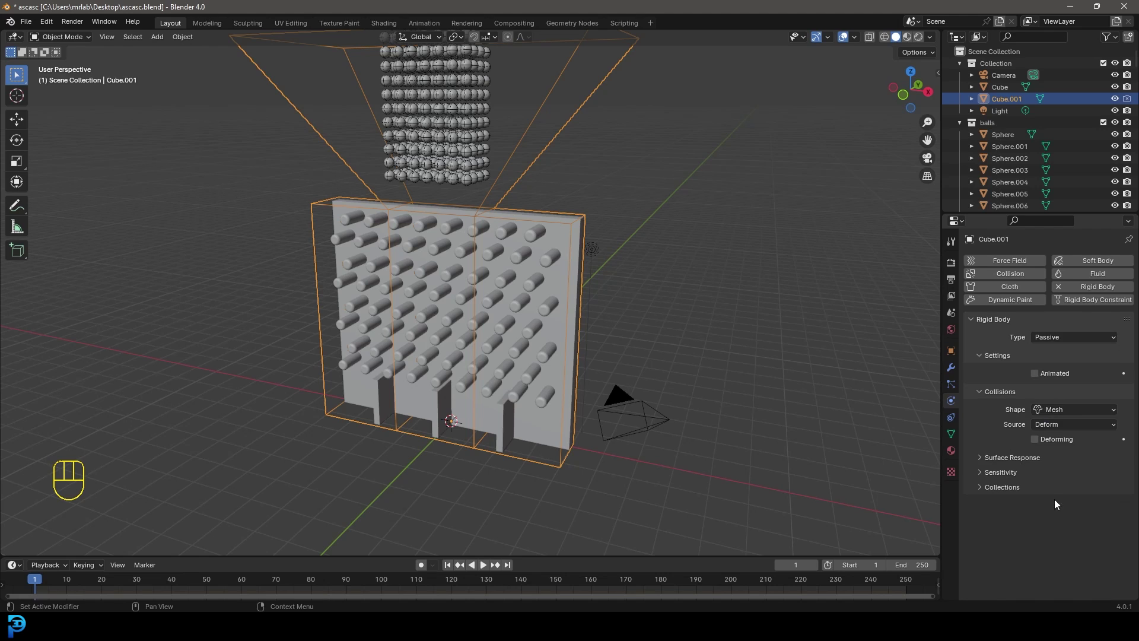
- Shade the peg board Cube smooth and make it a passive rigid body colliding as Mesh
left_click(438, 275)
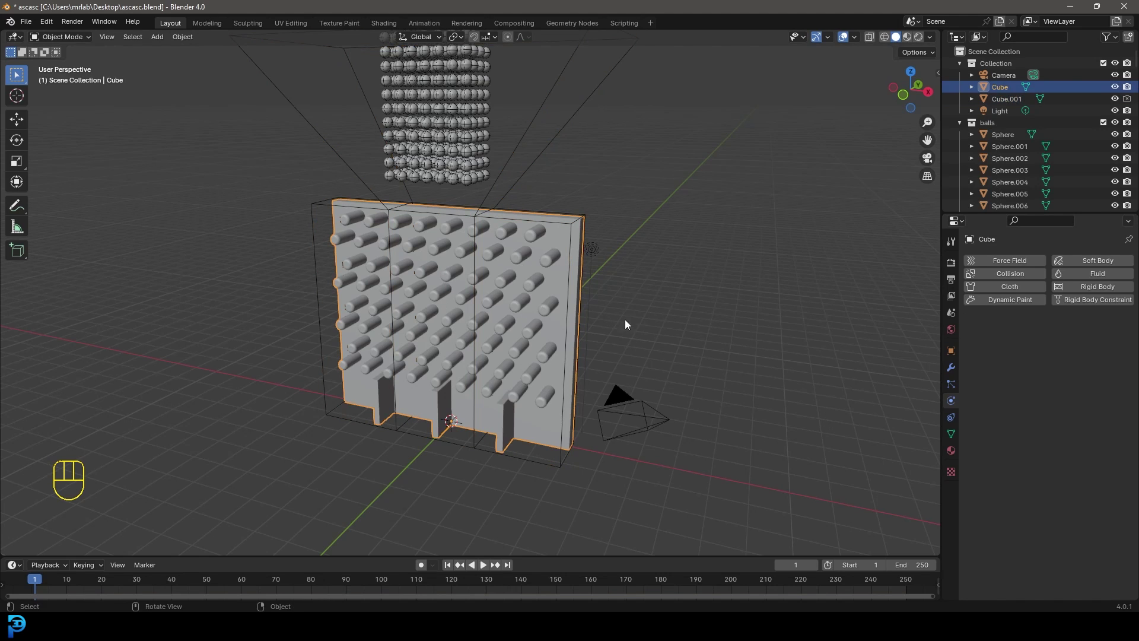
scroll(579, 309, "up", 5)
right_click(493, 189)
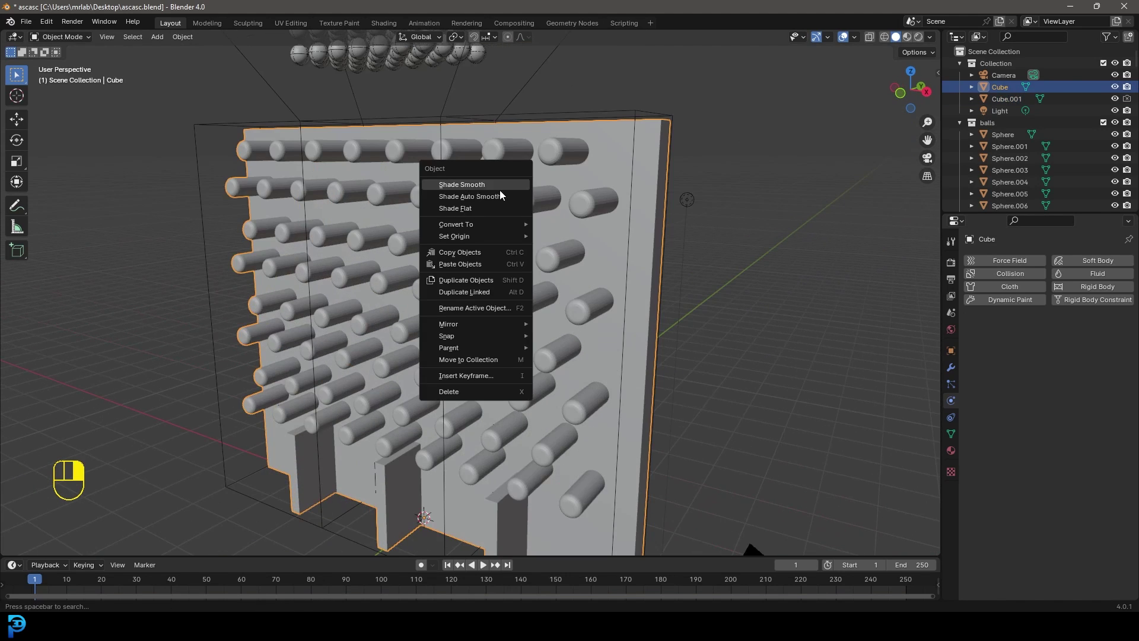
left_click(469, 197)
left_click(1073, 287)
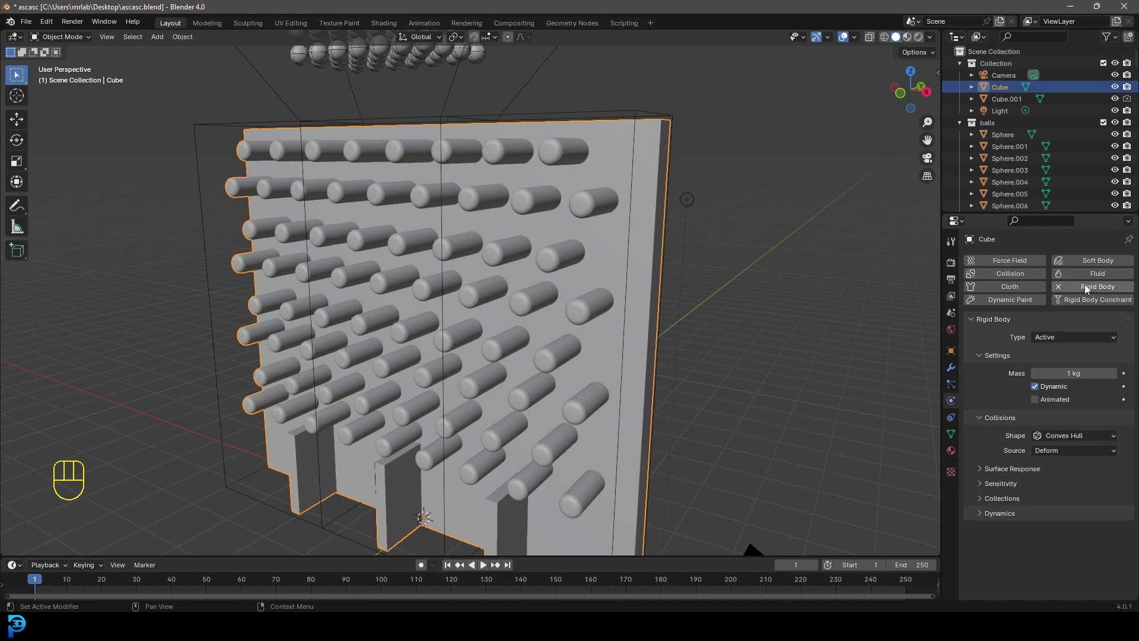
left_click(1048, 337)
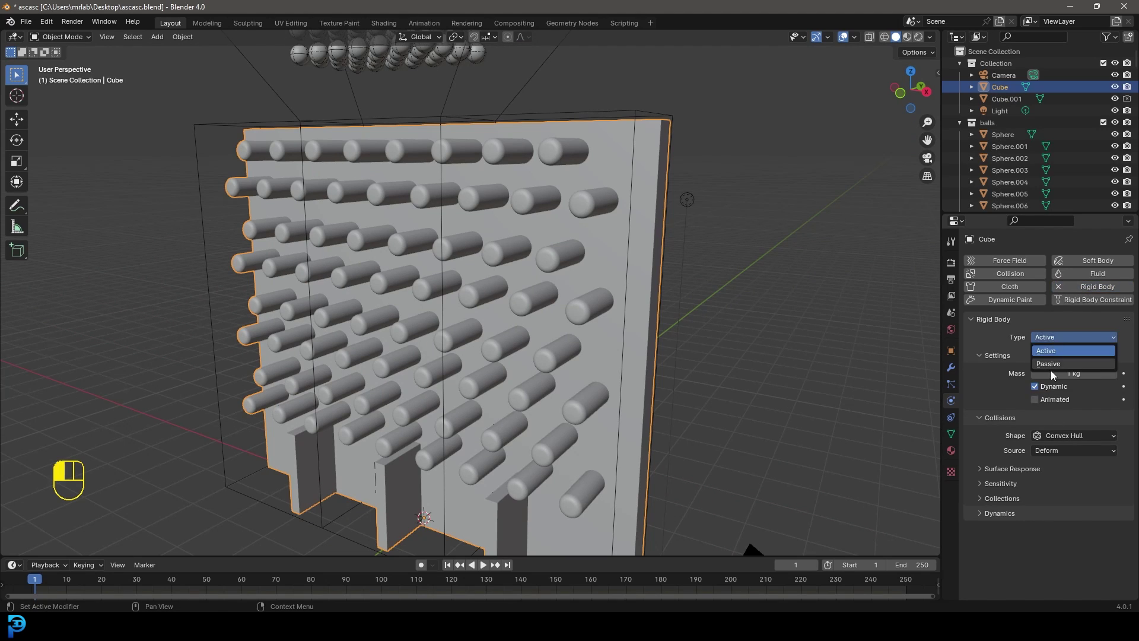
left_click(1051, 362)
left_click(1062, 409)
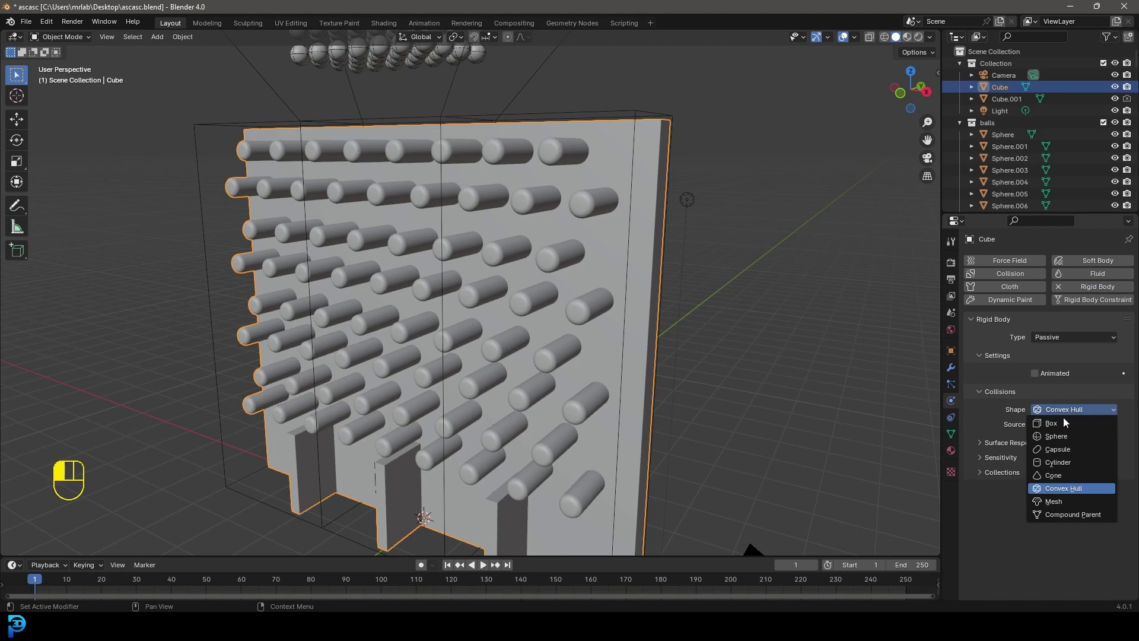
left_click(1059, 501)
- Save ascasc.blend with Ctrl+S and deselect everything
middle_click_drag(557, 256, 473, 248)
key("ctrl+s")
key("ctrl+s")
key("ctrl+s")
key("alt+a")
scroll(446, 406, "down", 2)
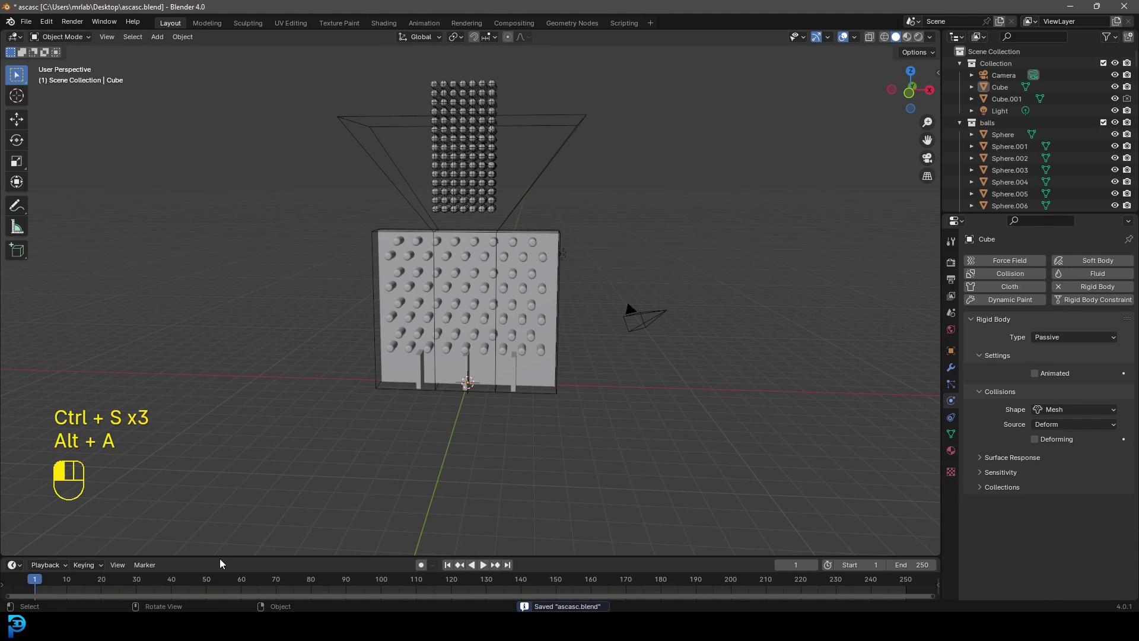
- Enlarge the timeline, set the end frame to 150 and preview the simulation
left_click_drag(221, 556, 222, 425)
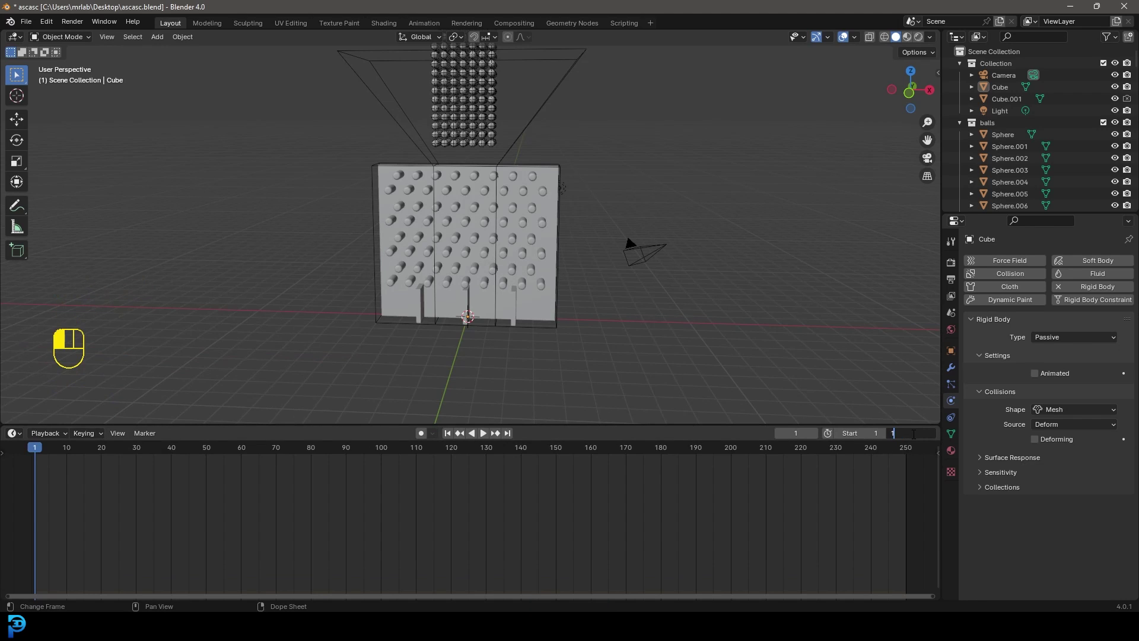
key("Return")
scroll(184, 554, "left", 3, "ctrl")
key("space")
left_click(99, 449)
middle_click_drag(504, 268, 585, 230)
key("space")
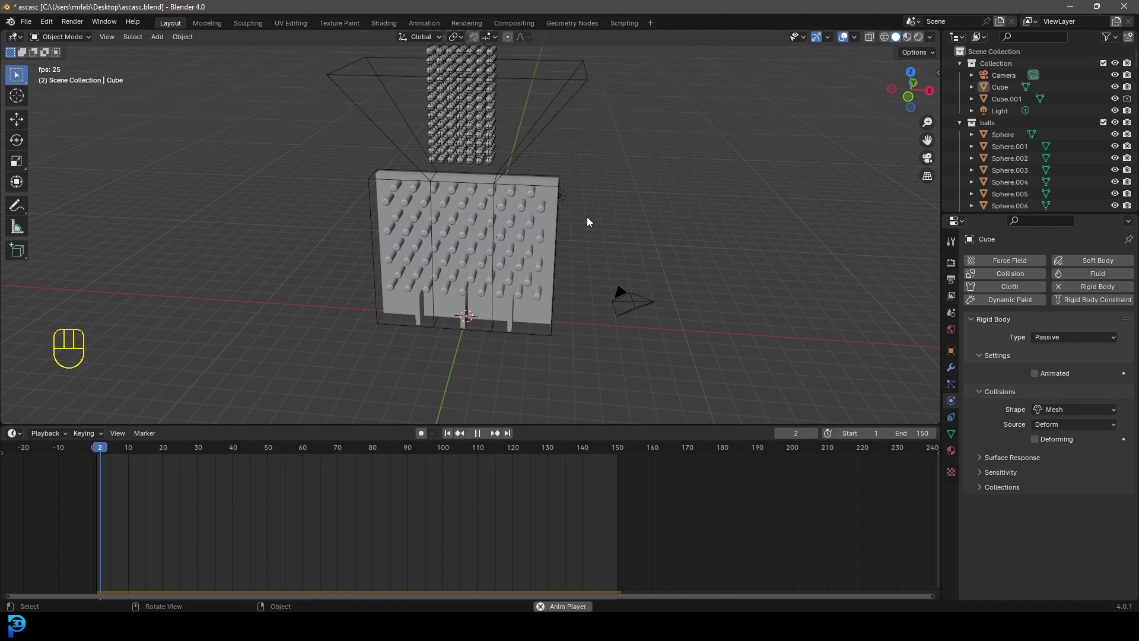
key("space")
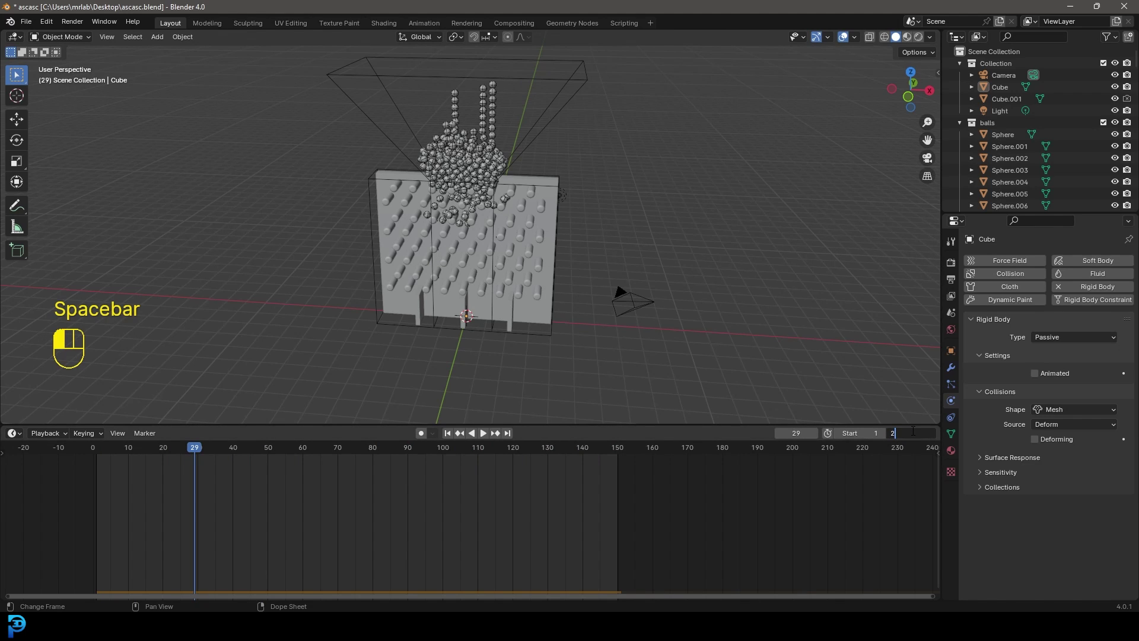
- Extend the end frame to 250 and replay the simulation to the end
key("Return")
key("space")
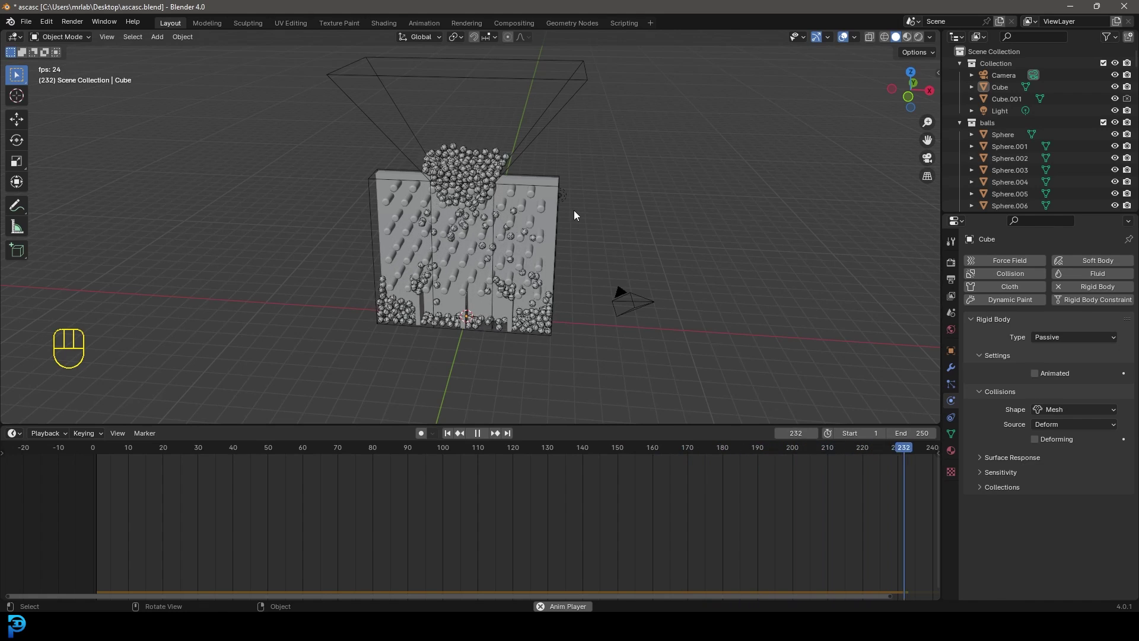
key("space")
scroll(463, 164, "up", 5)
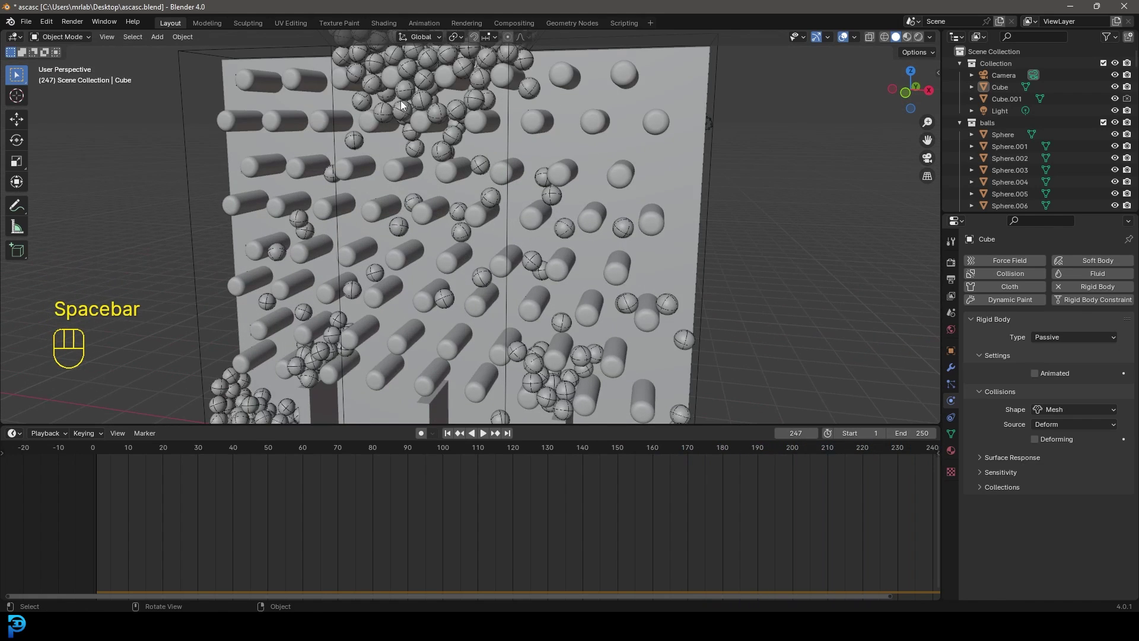
- Go to frame 1 in front view and box-select only the balls, excluding the funnel
key("shift+Left")
key("KP_1")
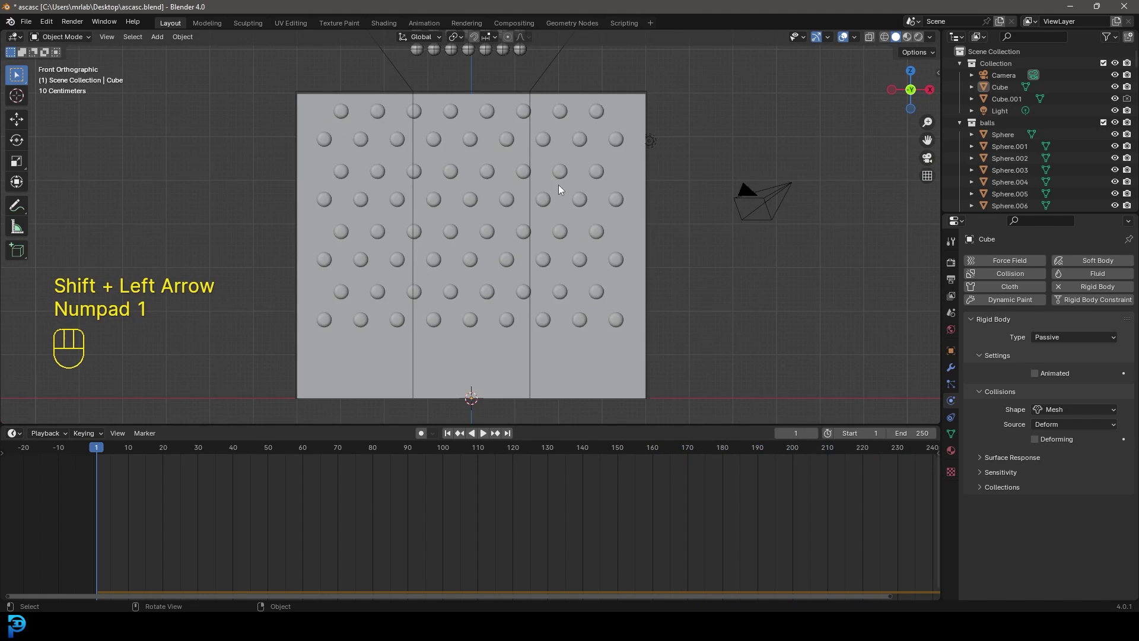
scroll(560, 211, "down", 4)
middle_click_drag(560, 211, 528, 277, "shift")
scroll(420, 279, "up", 2)
left_click_drag(426, 293, 524, 101)
left_click(572, 183, "shift")
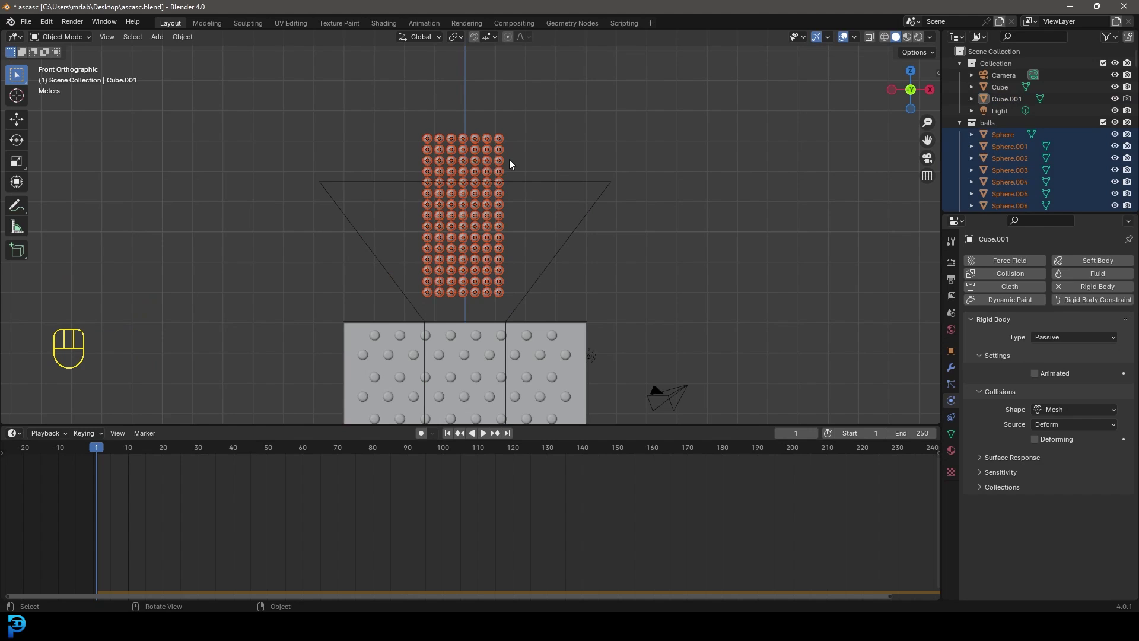
- Scale the balls to 0.8668 in Edit Mode, deselect, and replay the simulation
key("Tab")
middle_click_drag(511, 158, 486, 77)
left_click(459, 37)
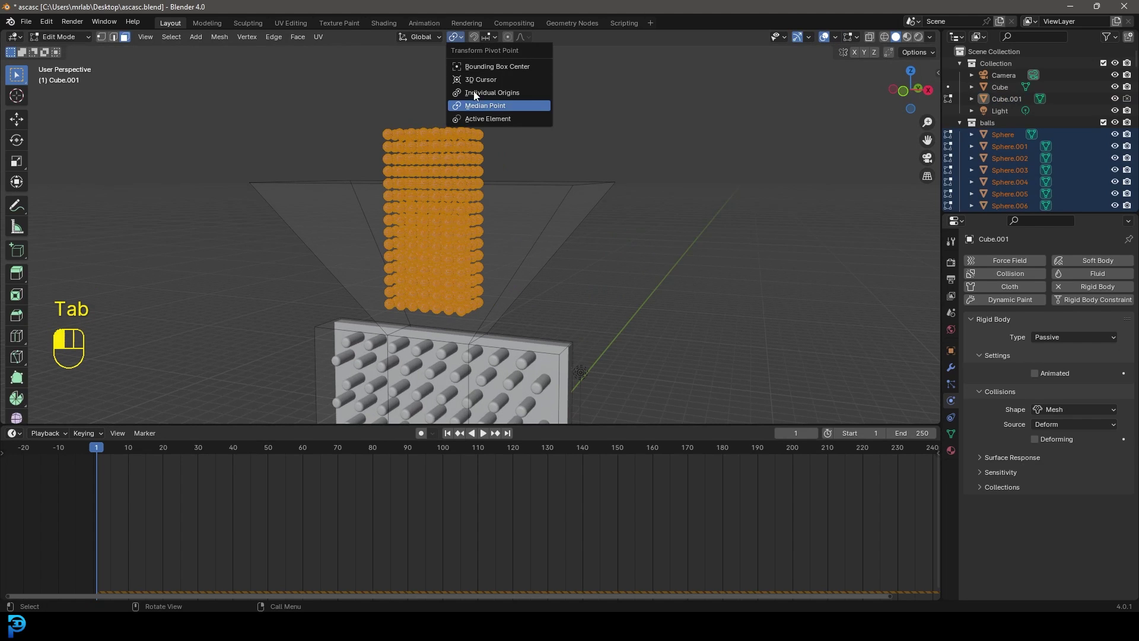
scroll(558, 178, "up", 4)
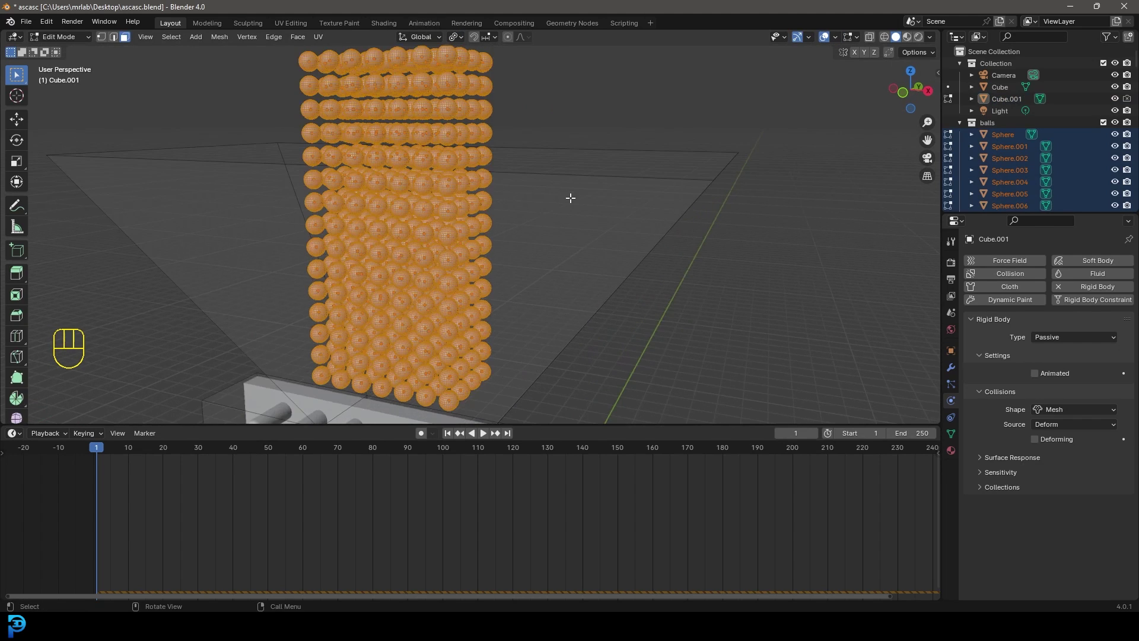
key("s")
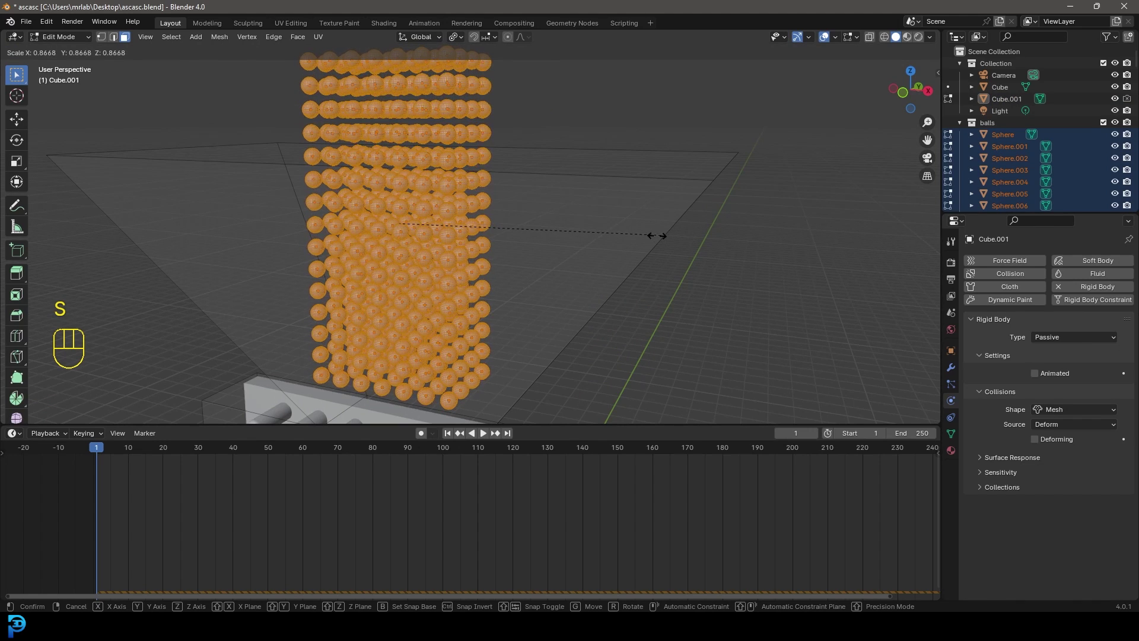
left_click(651, 236)
key("Tab")
key("alt+a")
key("space")
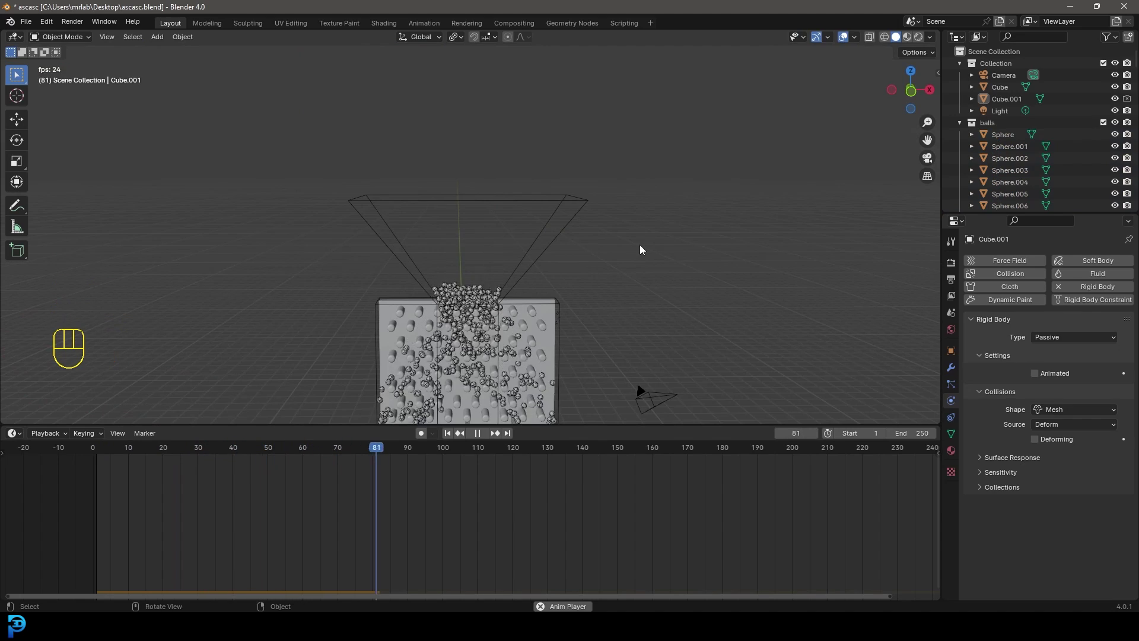
middle_click_drag(654, 305, 651, 152, "shift")
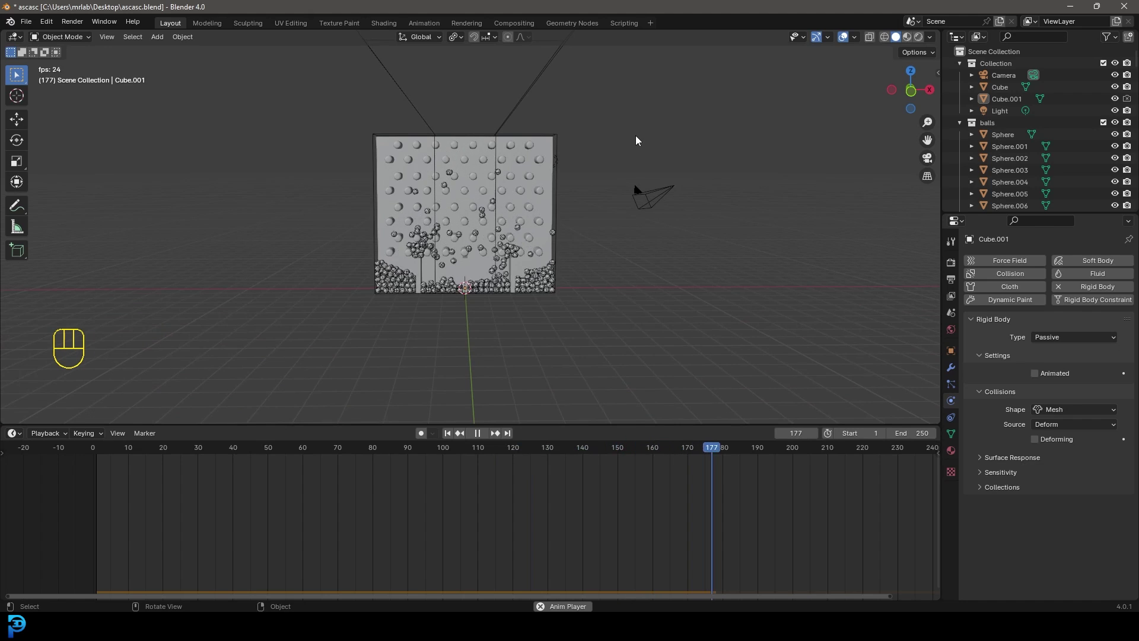
scroll(485, 297, "up", 5)
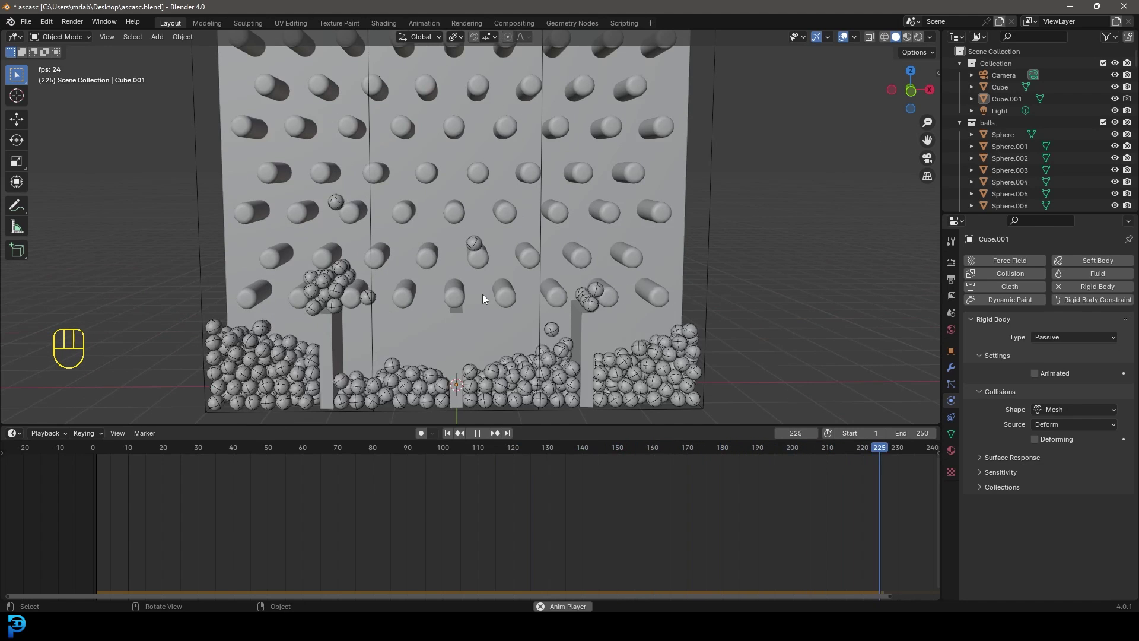
- At frame 1, in front wireframe Edit Mode, select the three bin dividers
key("shift+Left")
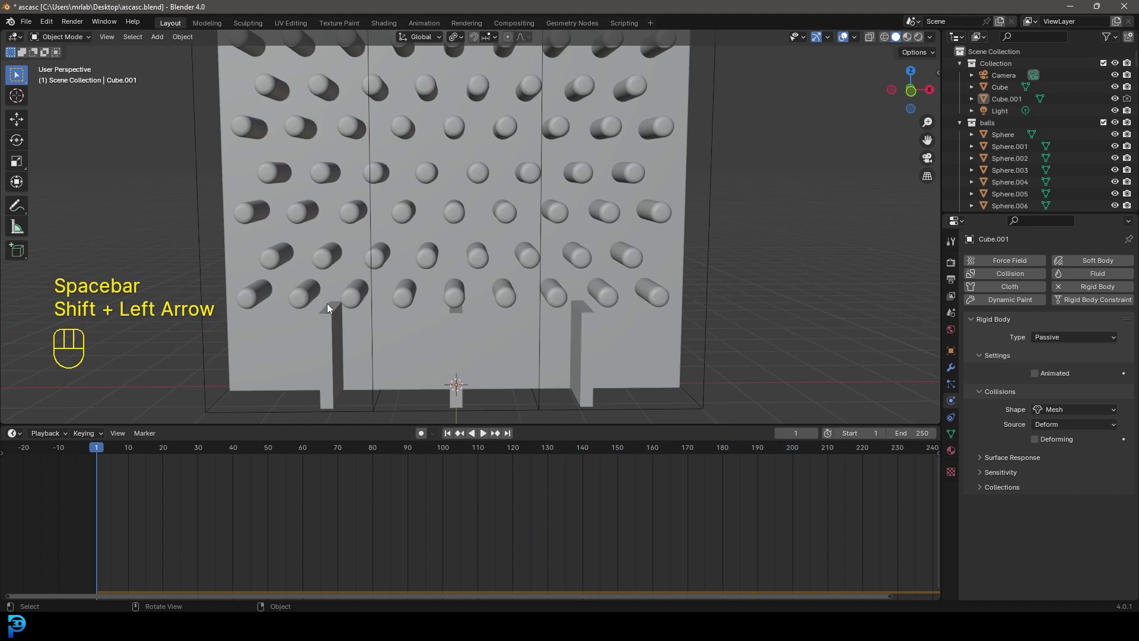
key("KP_1")
key("z")
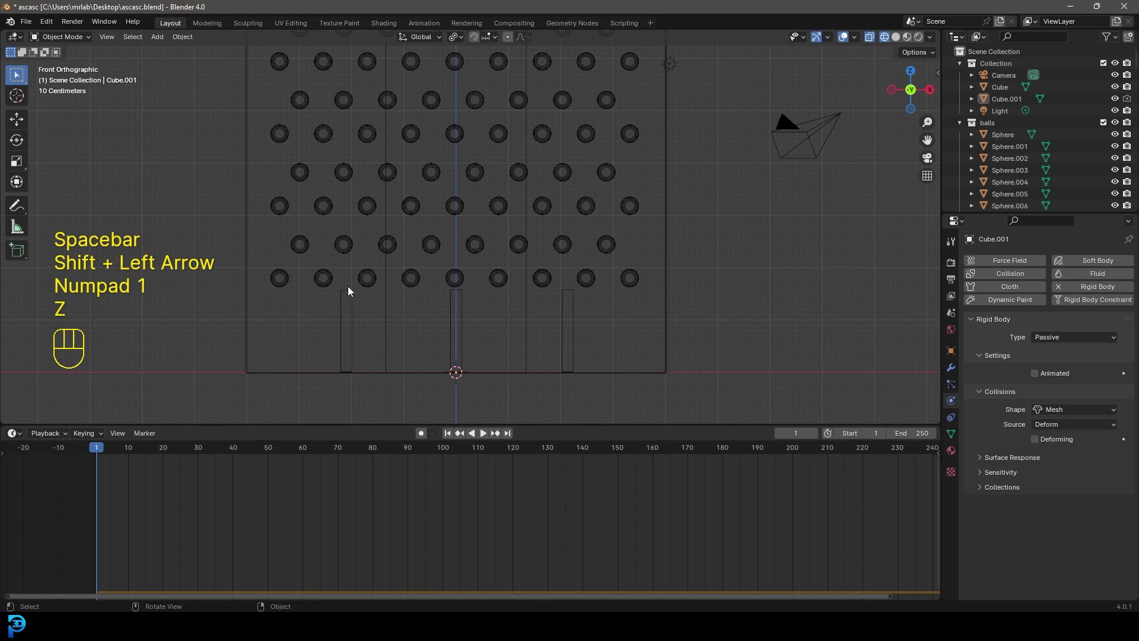
key("a")
key("Tab")
left_click_drag(297, 243, 612, 313)
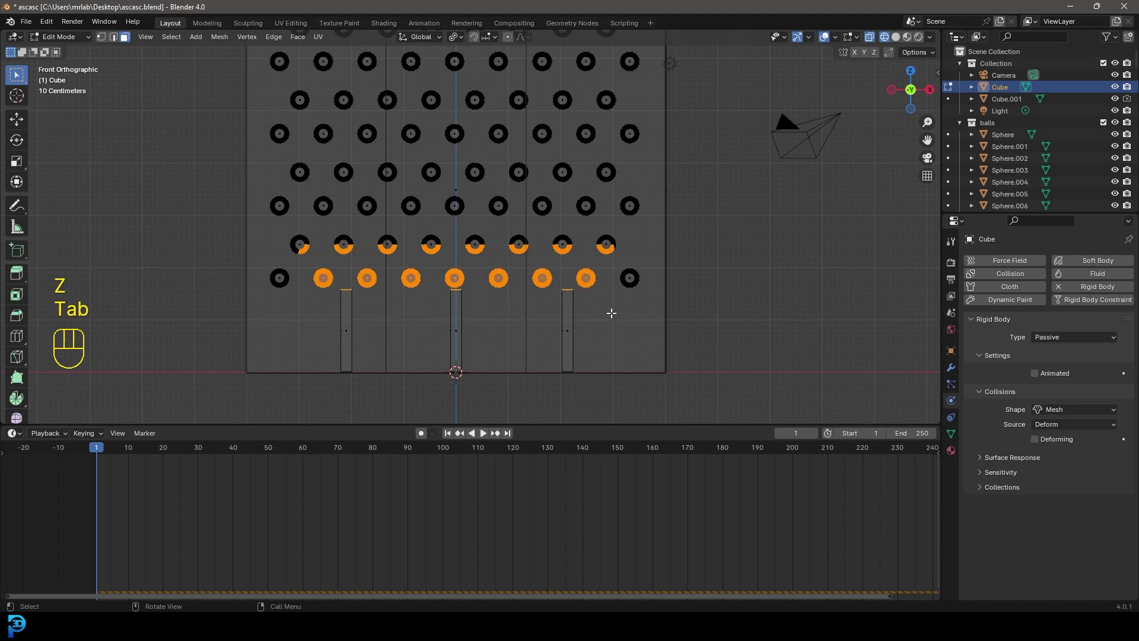
left_click(410, 324)
left_click_drag(331, 348, 587, 323)
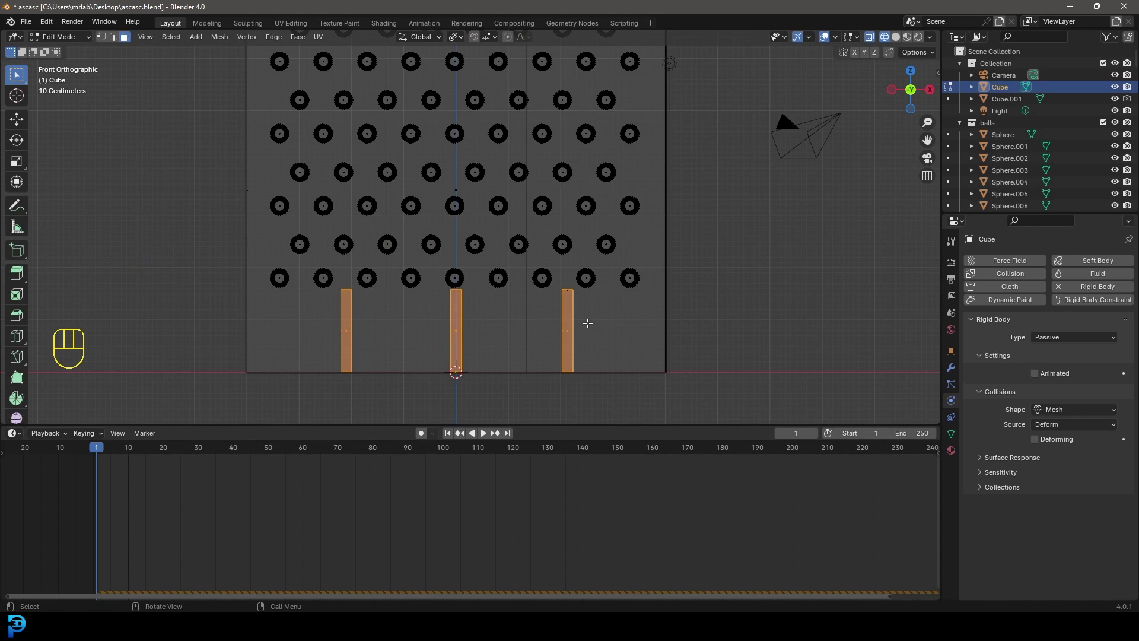
- Scale the dividers to about 0.83 height along Z and lower them onto the base
key("s")
key("z")
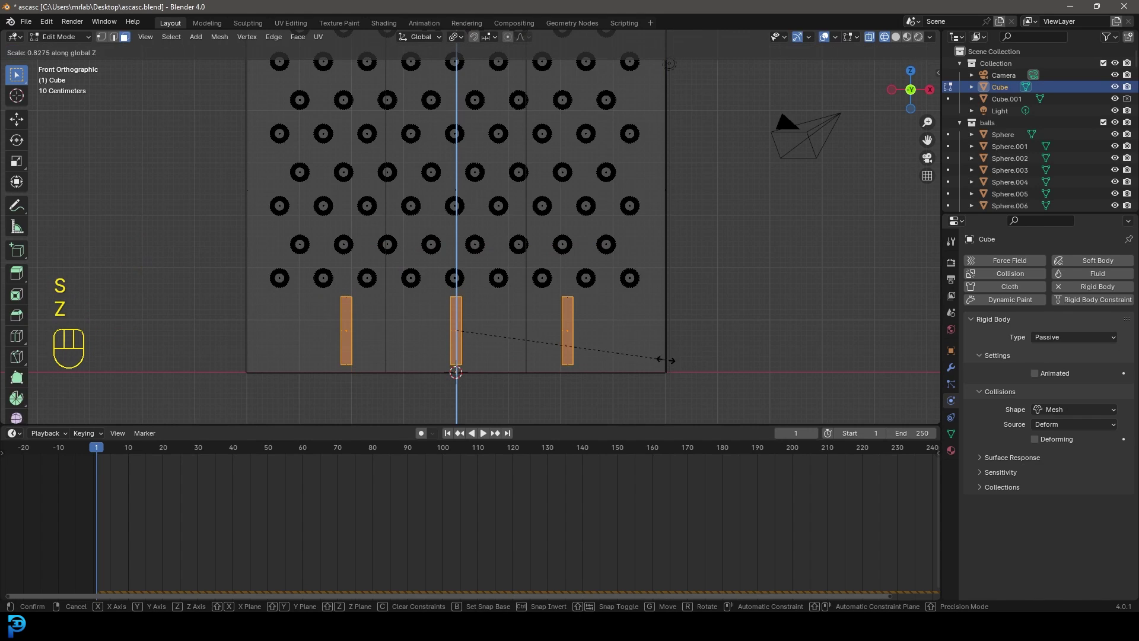
left_click(661, 362)
key("g")
key("z")
left_click(665, 366)
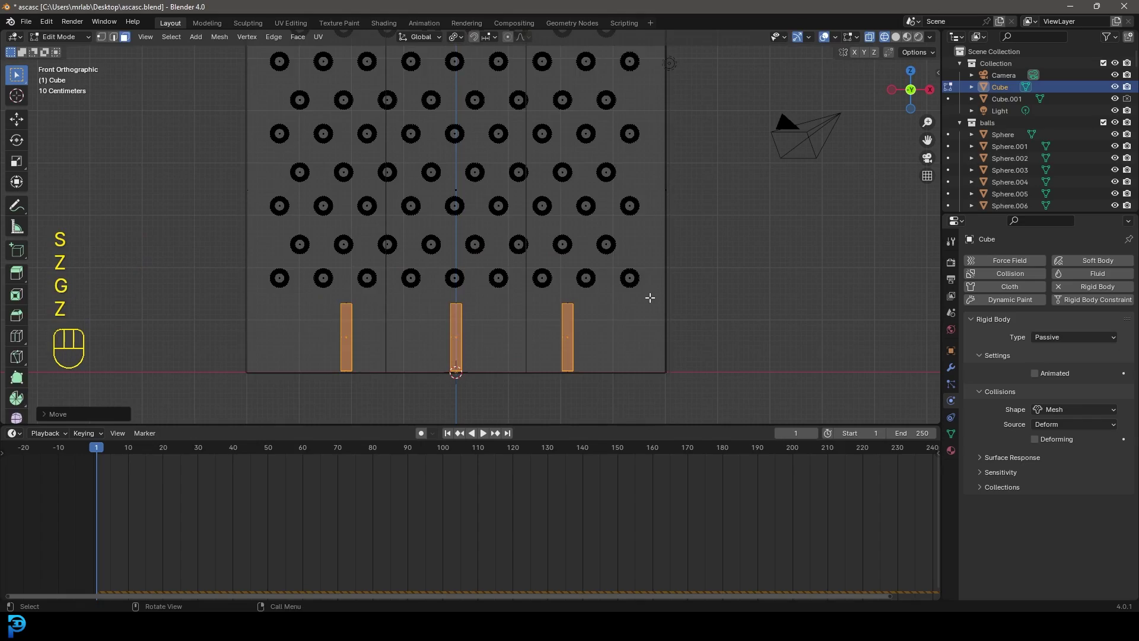
- Exit Edit Mode, replay the simulation and return to solid shading
key("Tab")
key("space")
middle_click_drag(625, 304, 608, 223)
key("z")
left_click(712, 223)
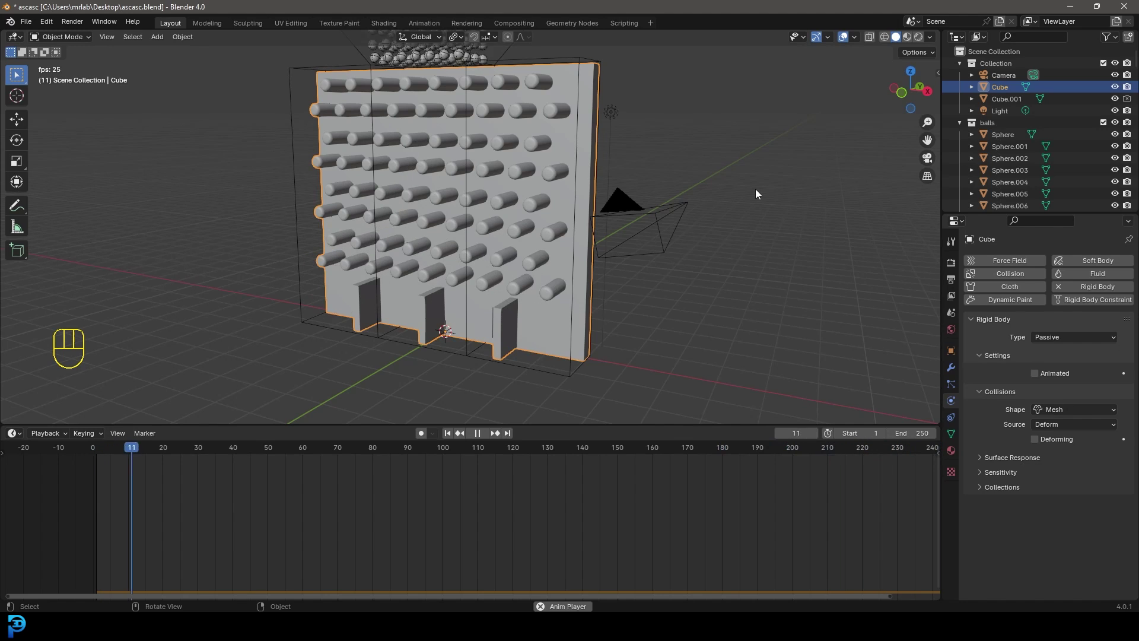
- Bake the Rigid Body World simulation to its cache in Scene Properties
key("space")
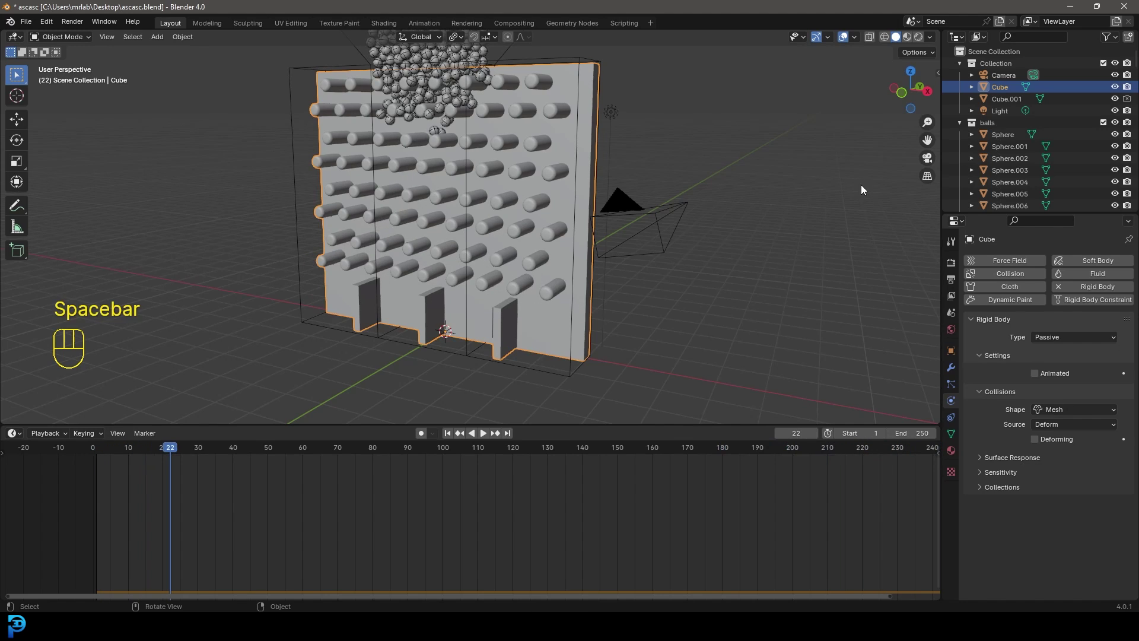
left_click(950, 314)
left_click(967, 406)
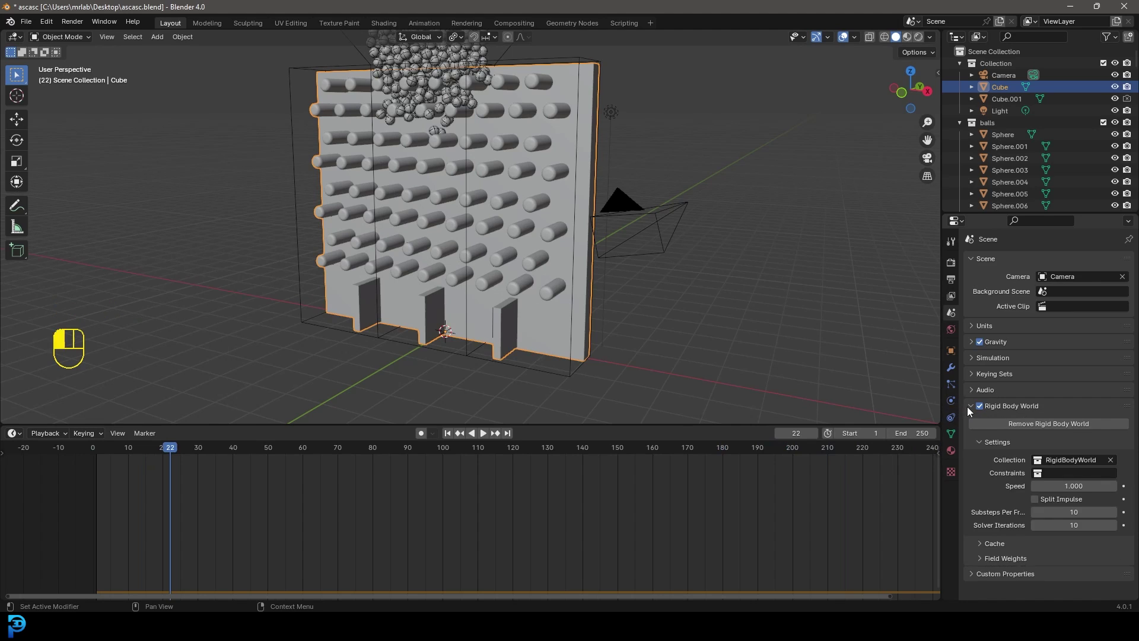
left_click(999, 542)
scroll(1009, 537, "down", 4)
left_click(1050, 515)
- Play the baked simulation, jump to final frame 250 and hide the board, funnel and camera
scroll(653, 264, "down", 3)
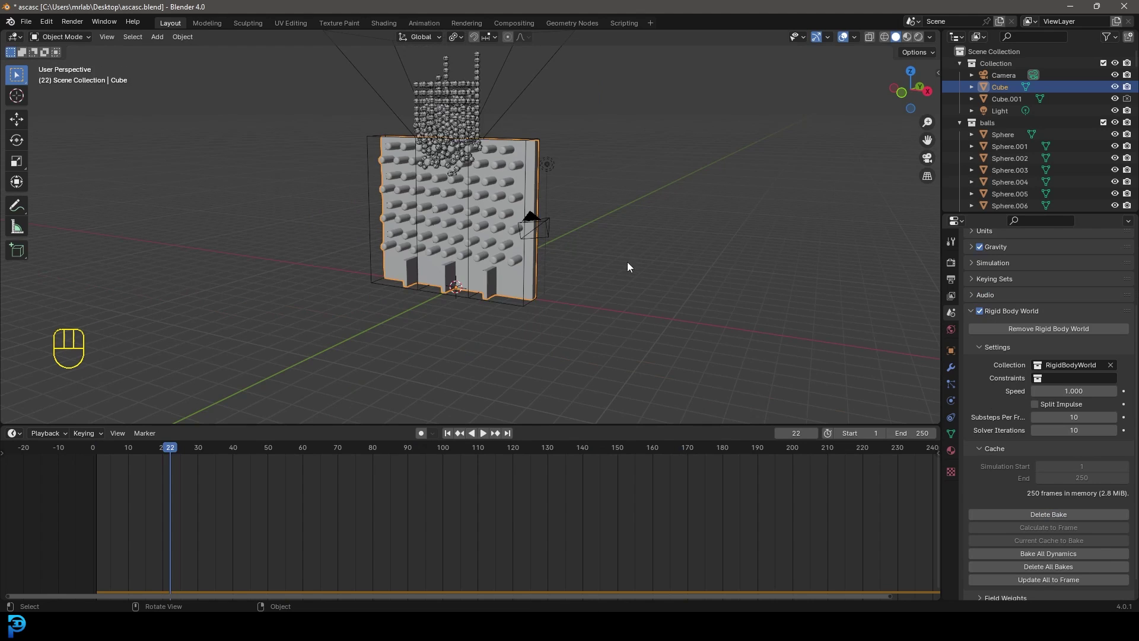
key("space")
middle_click_drag(515, 215, 599, 259)
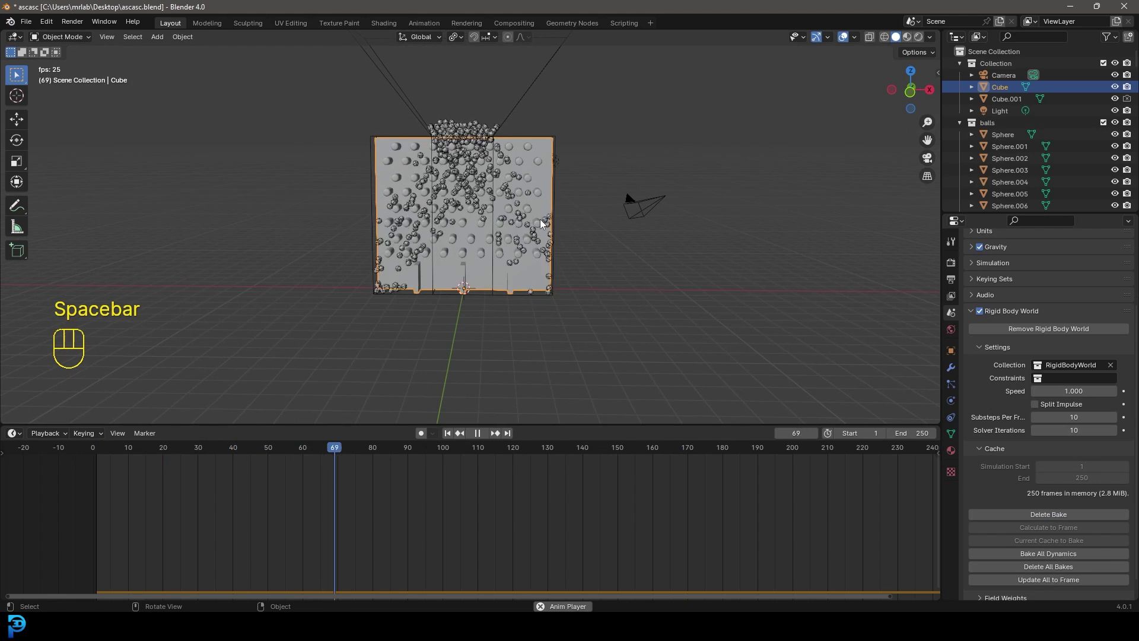
key("space")
key("shift+Right")
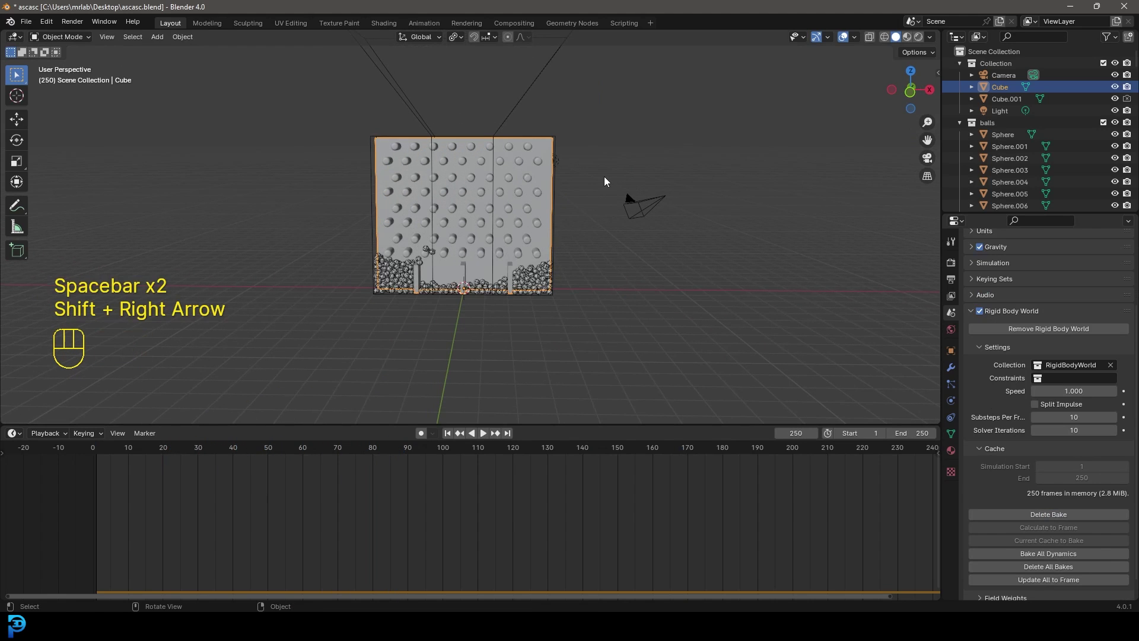
key("Home")
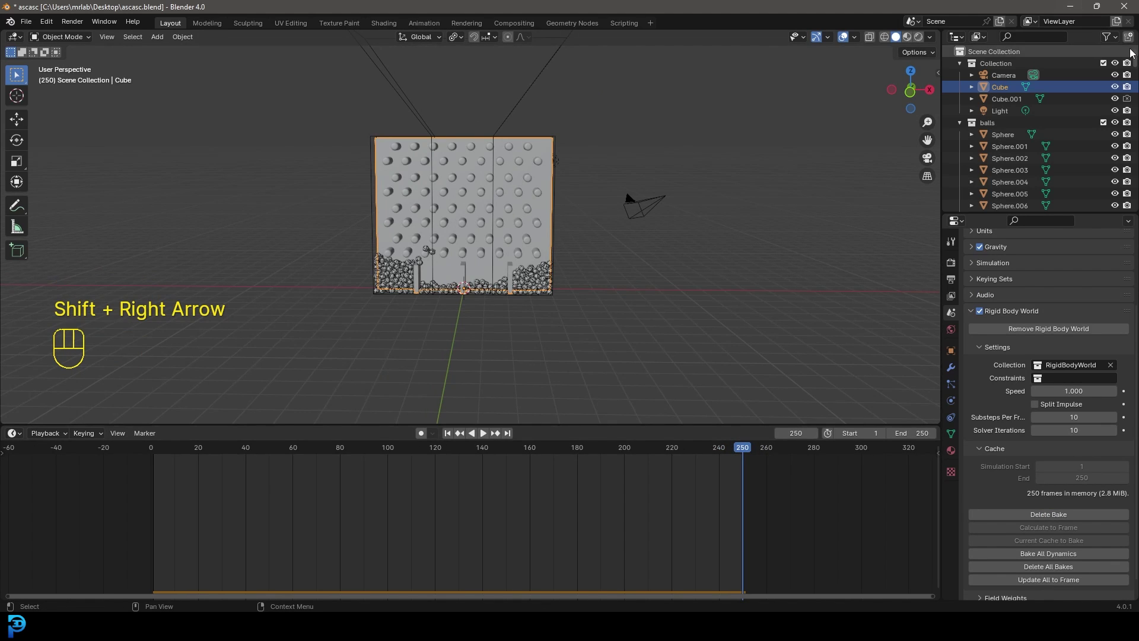
left_click(1116, 63)
- In front view, select the balls in the leftmost bin with one as active
key("KP_1")
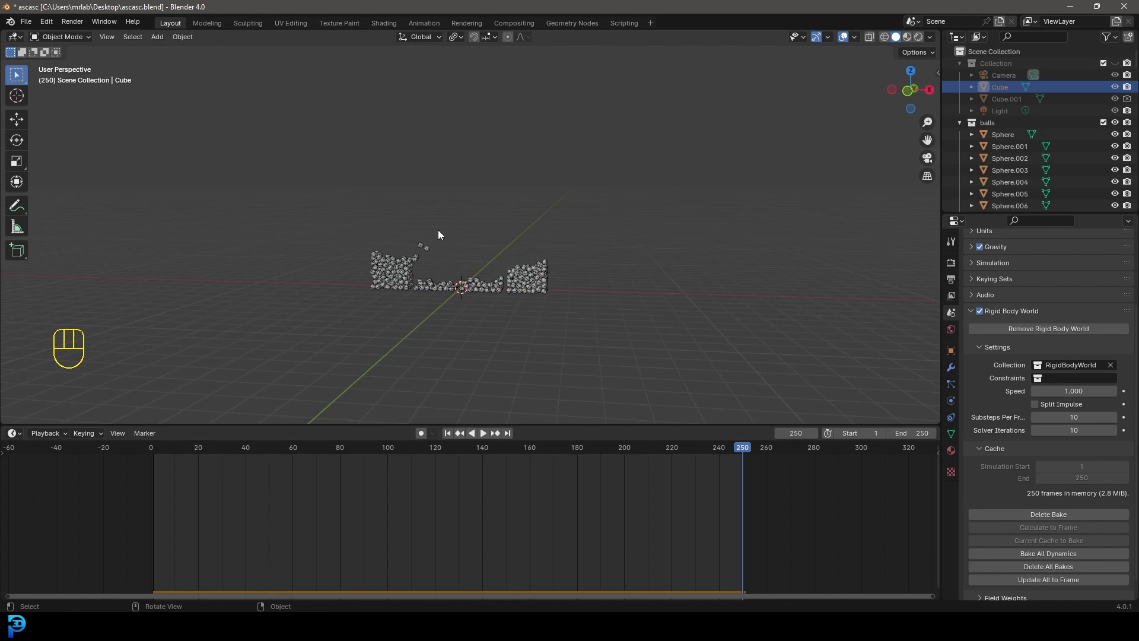
scroll(439, 235, "up", 5)
middle_click_drag(341, 346, 398, 240, "shift")
left_click_drag(273, 307, 401, 137)
left_click(310, 181, "shift")
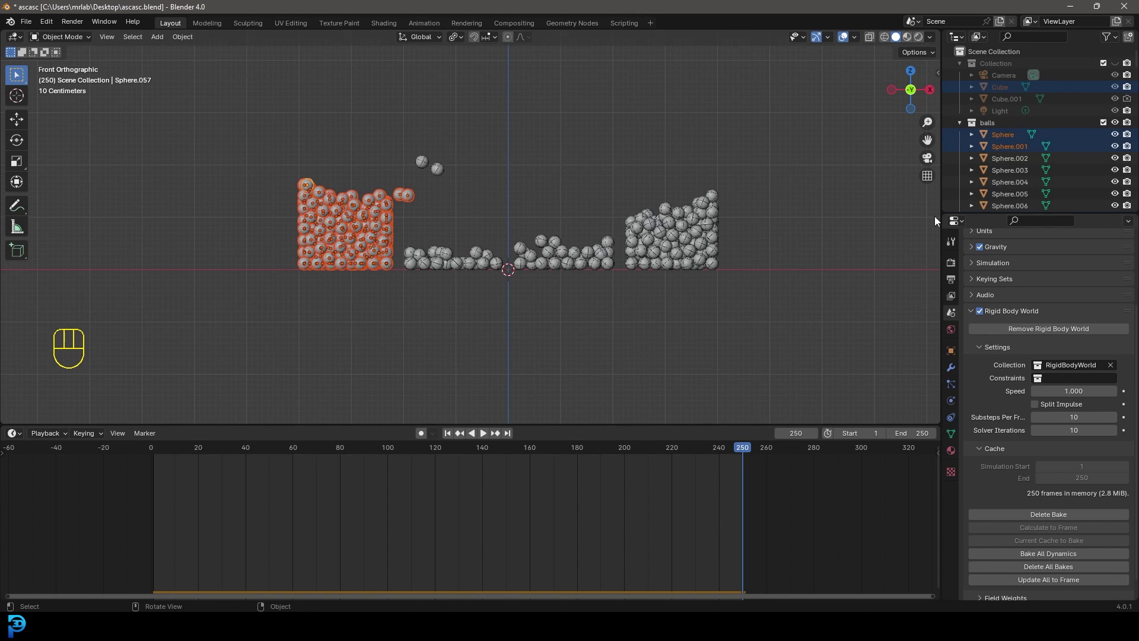
- Create Material.001 with a yellow viewport colour and link it to all selected balls
left_click(955, 449)
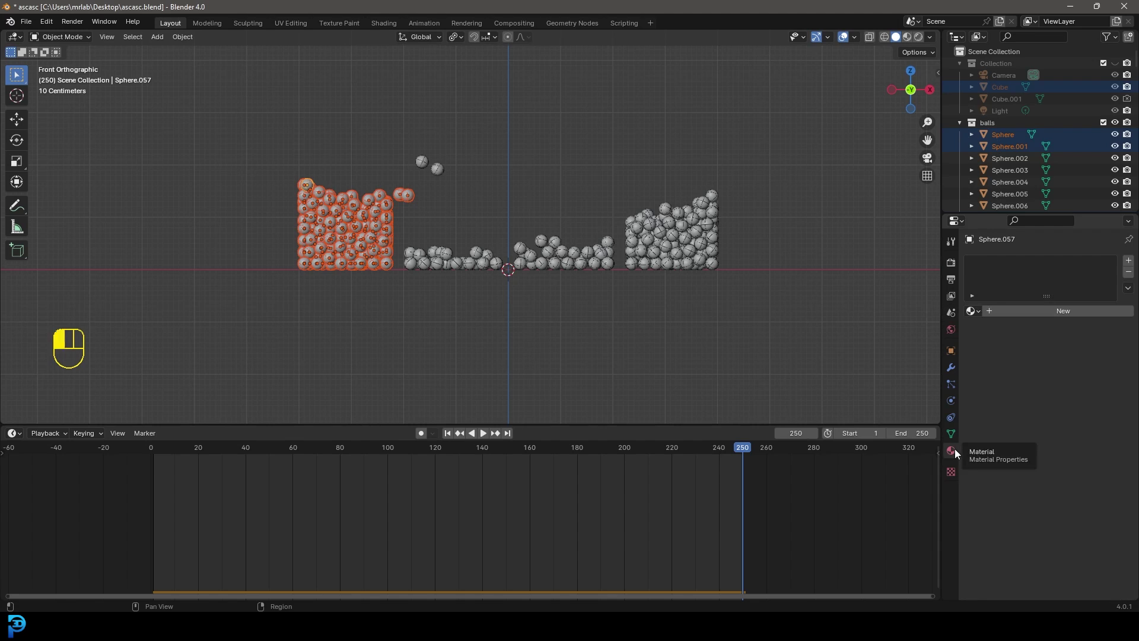
left_click(1074, 311)
left_click(990, 347)
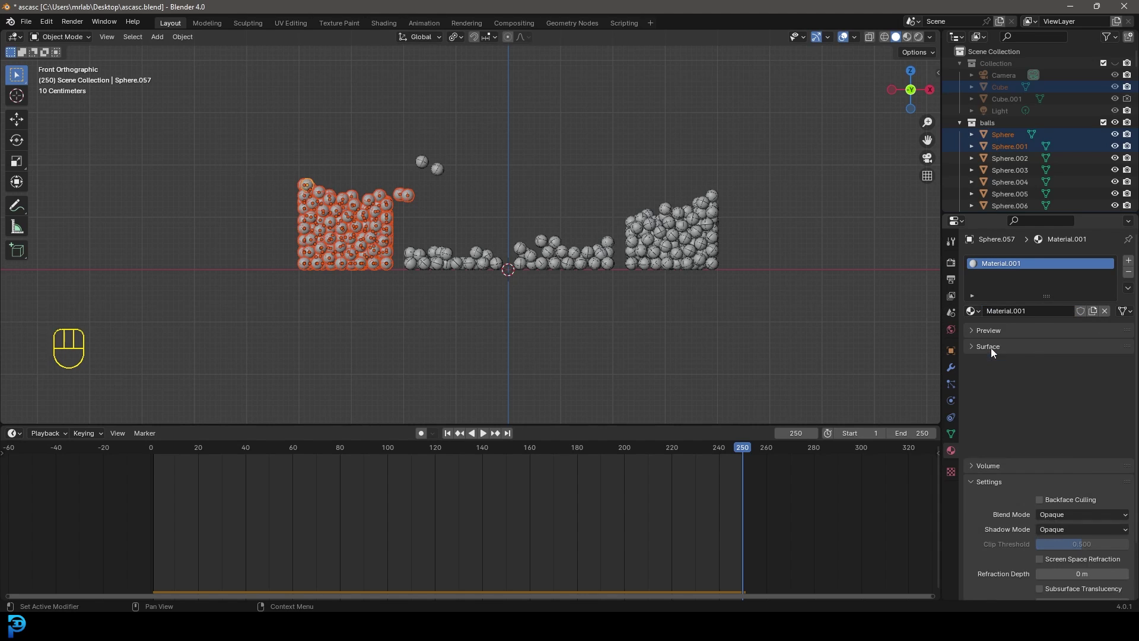
left_click(989, 379)
left_click(1002, 536)
left_click(1050, 555)
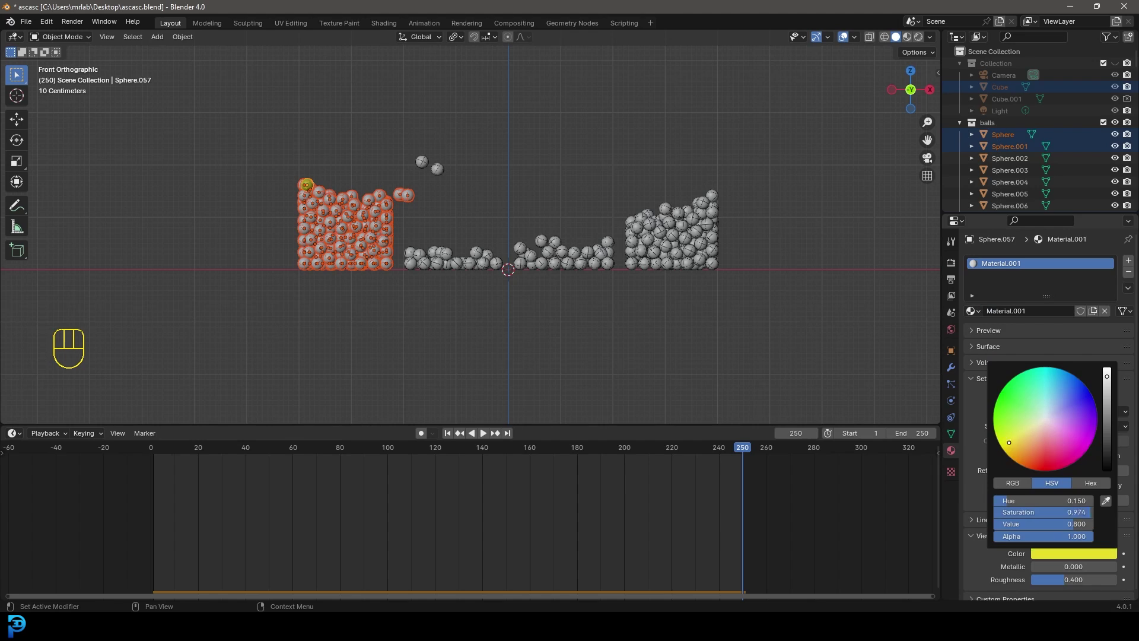
key("ctrl+l")
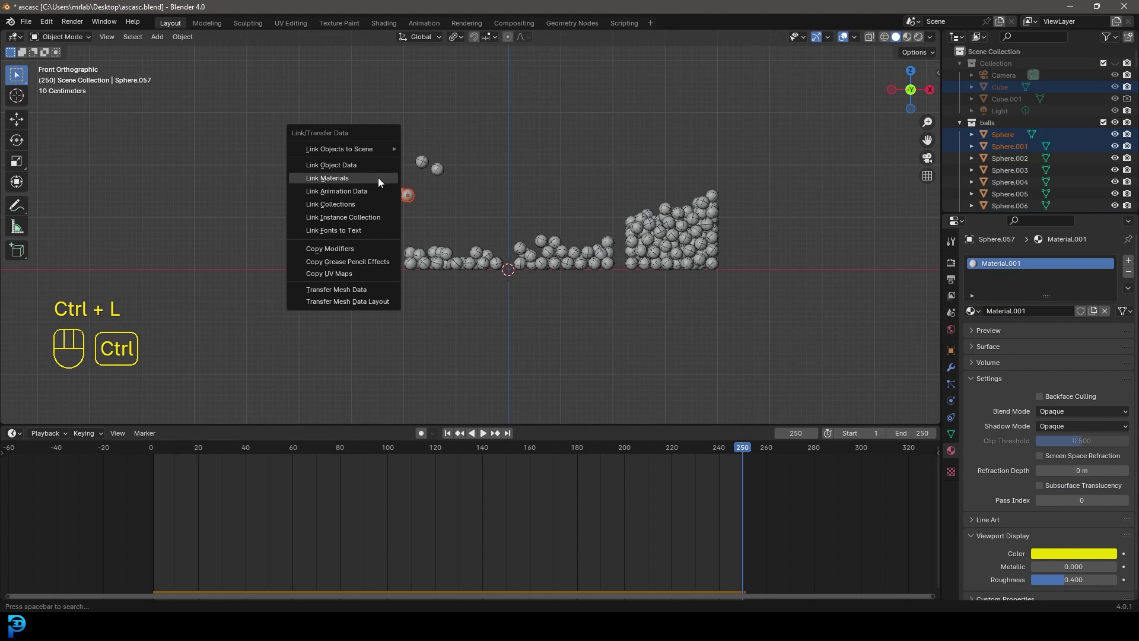
left_click(378, 177)
- Select the second bin's balls plus the two loose grey balls
left_click_drag(406, 302, 505, 232)
left_click_drag(457, 185, 404, 134, "shift")
middle_click_drag(416, 155, 432, 193)
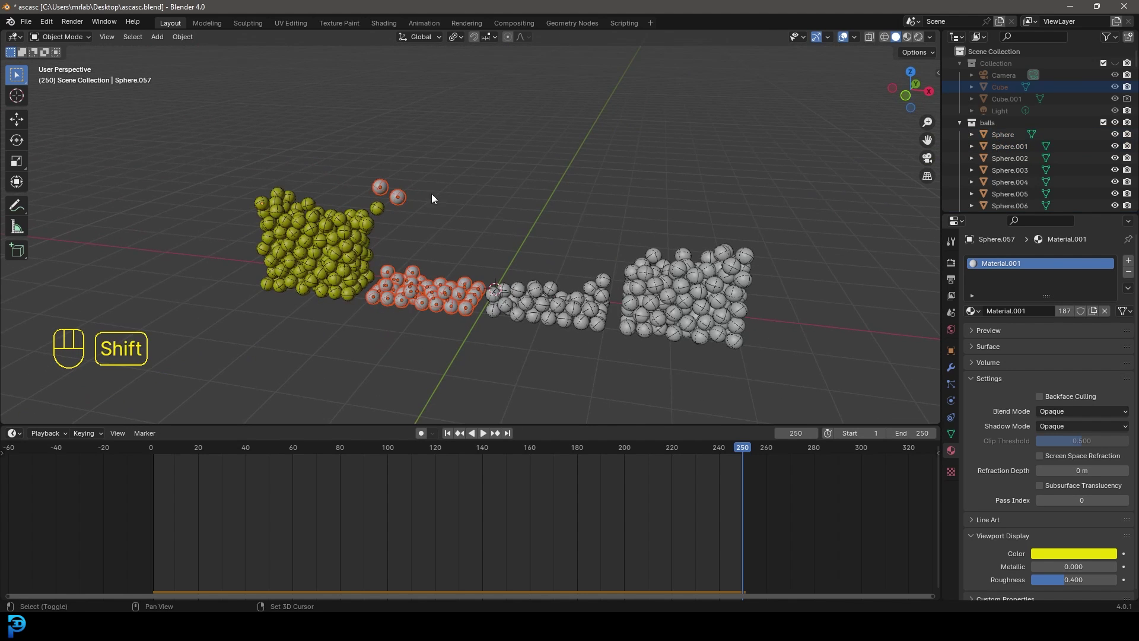
- Give the second bin's balls a new material with a blue viewport colour
left_click(399, 197, "shift")
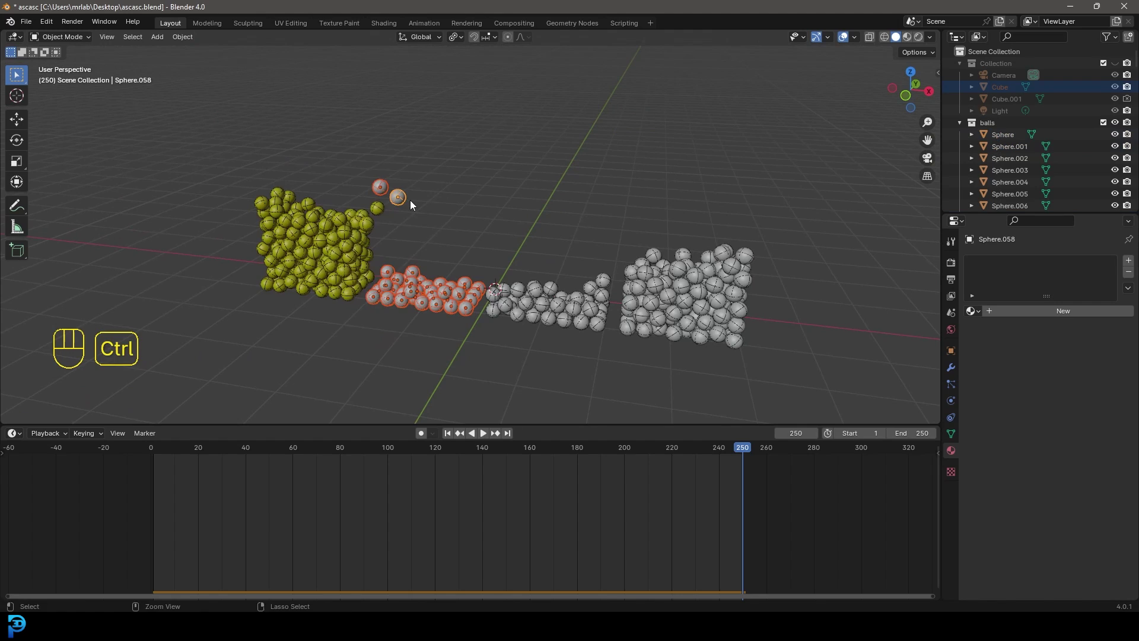
key("ctrl+l")
left_click(411, 200)
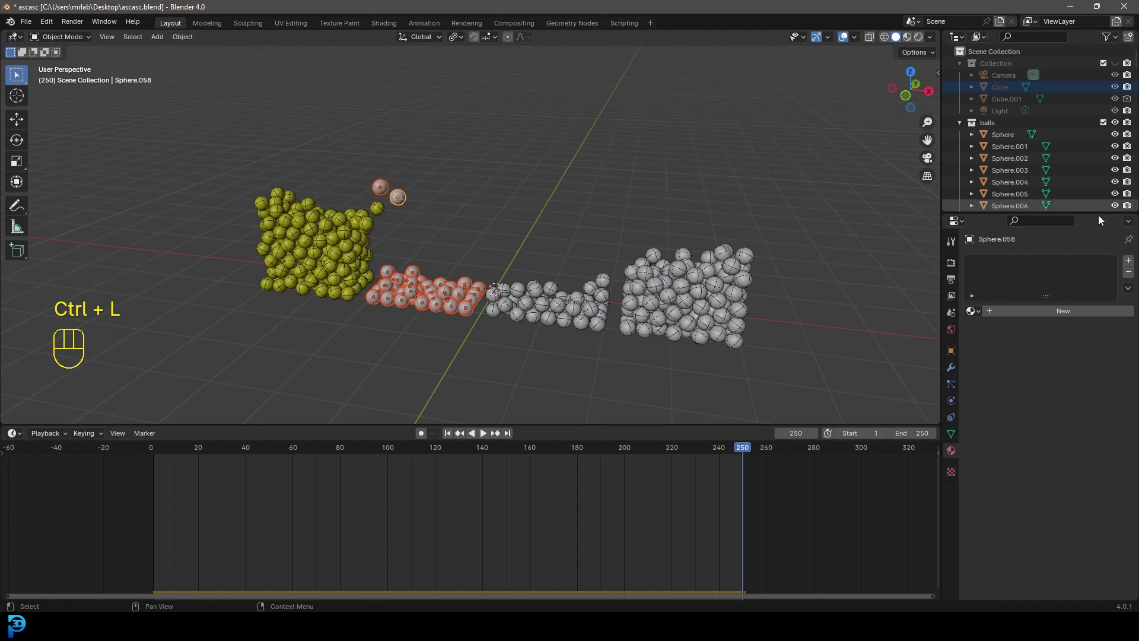
left_click(1026, 311)
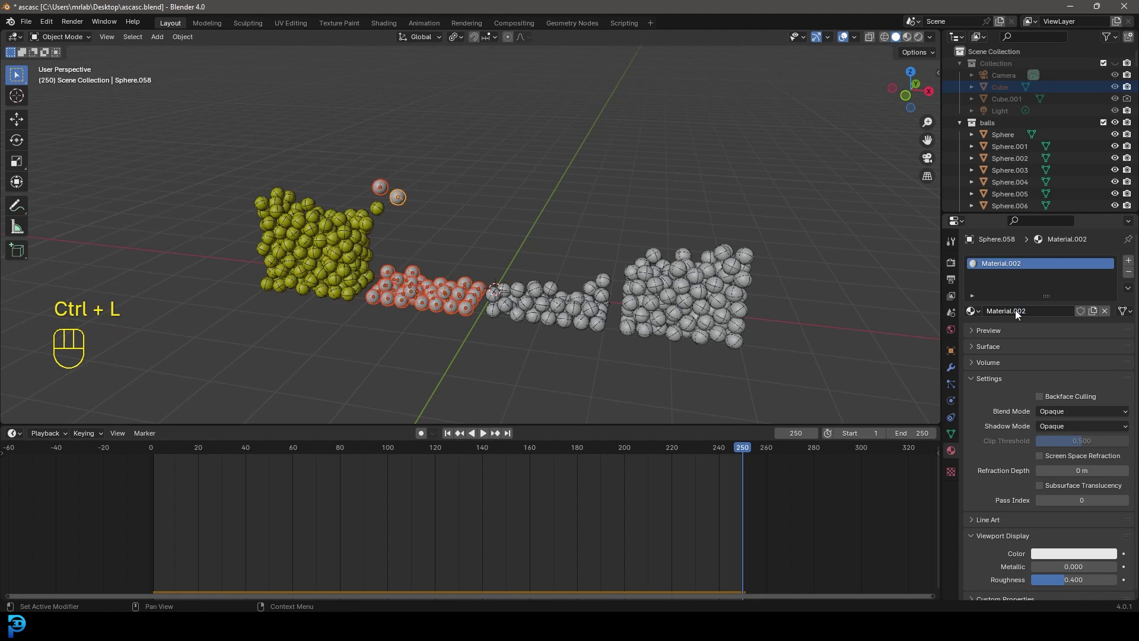
left_click(1066, 555)
left_click(1032, 445)
middle_click_drag(391, 260, 427, 244)
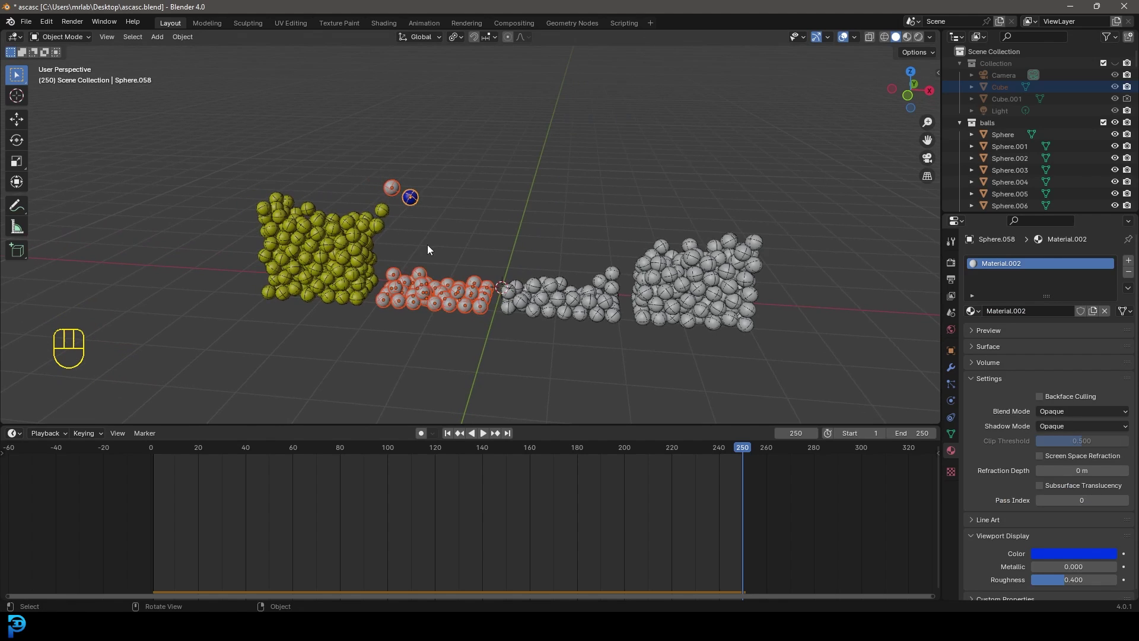
key("ctrl+l")
left_click(426, 244)
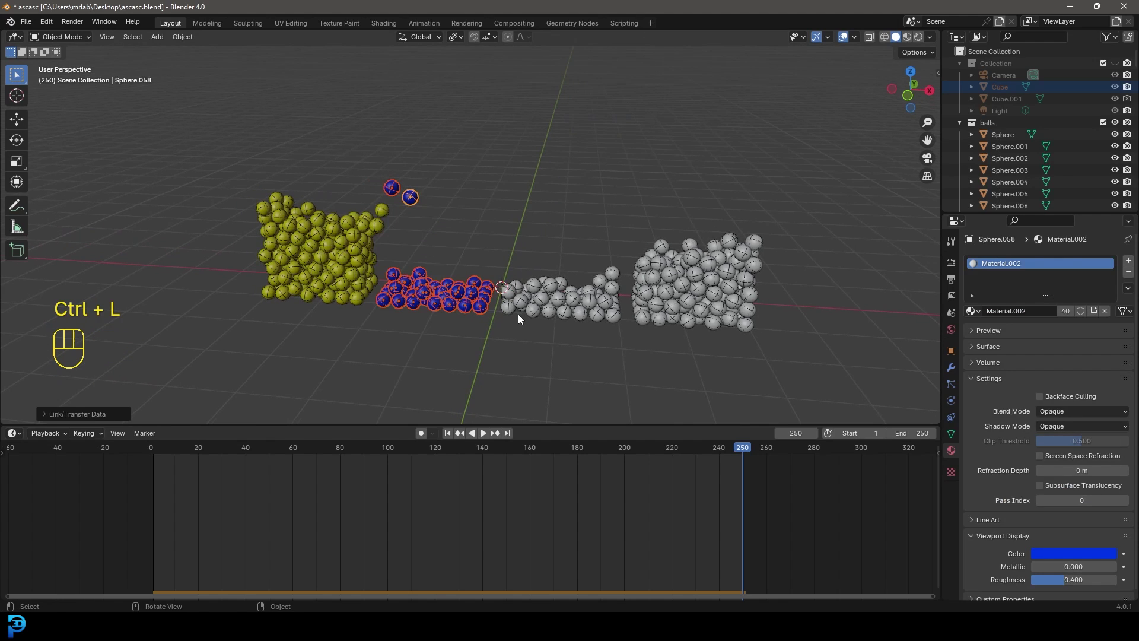
- Select the third bin's balls and give them a new red material
middle_click_drag(518, 314, 522, 308)
left_click_drag(508, 325, 611, 225)
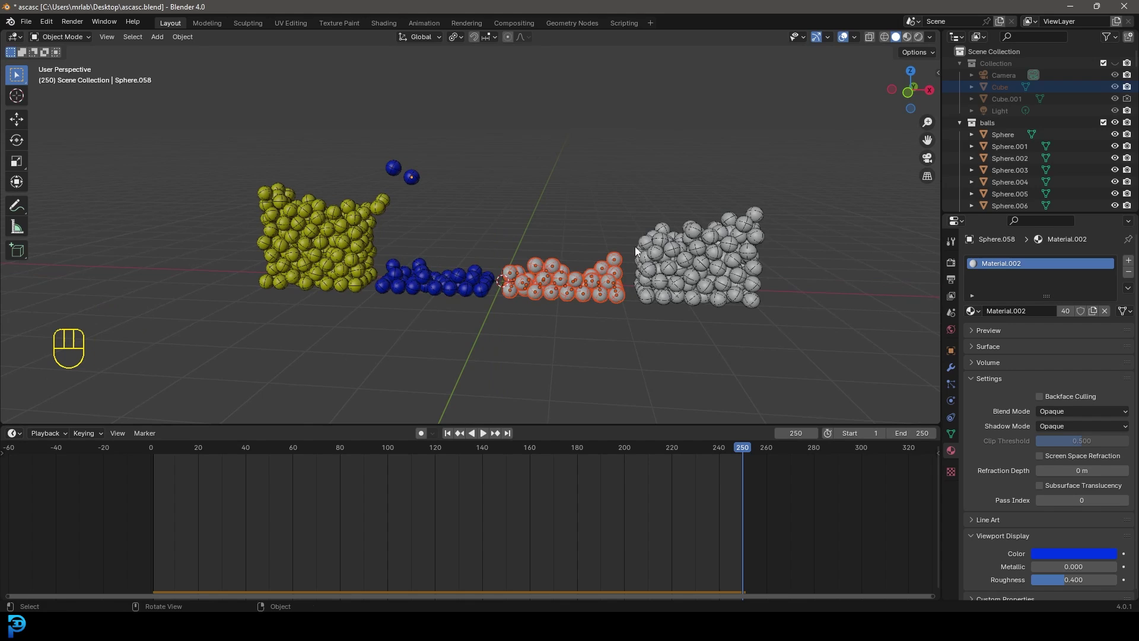
left_click(614, 260, "shift")
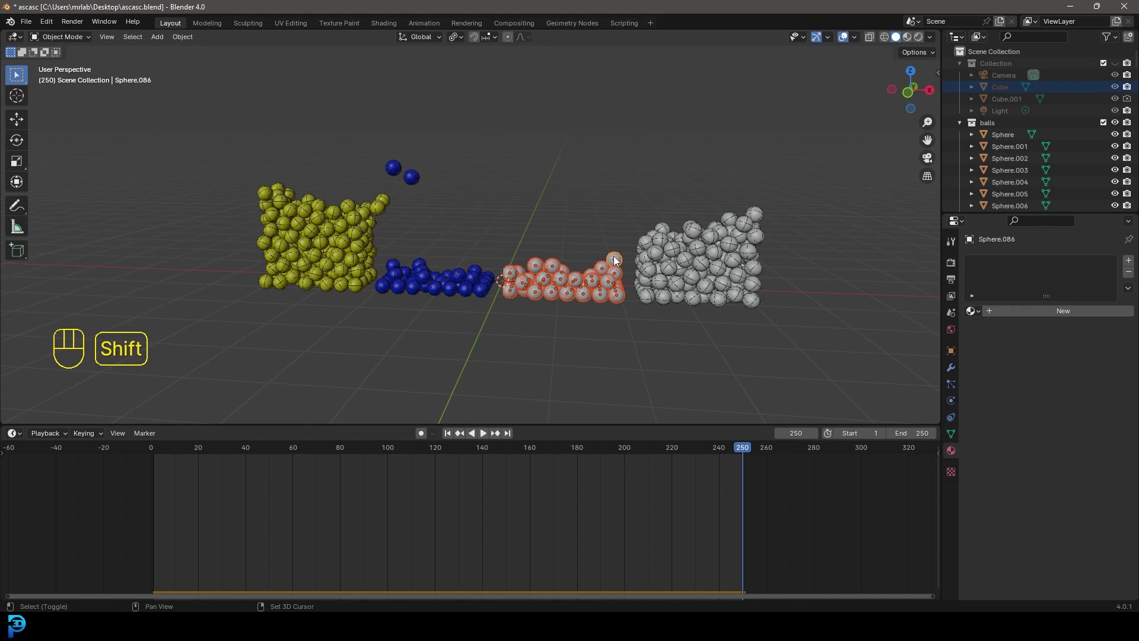
left_click(1050, 311)
left_click(1074, 553)
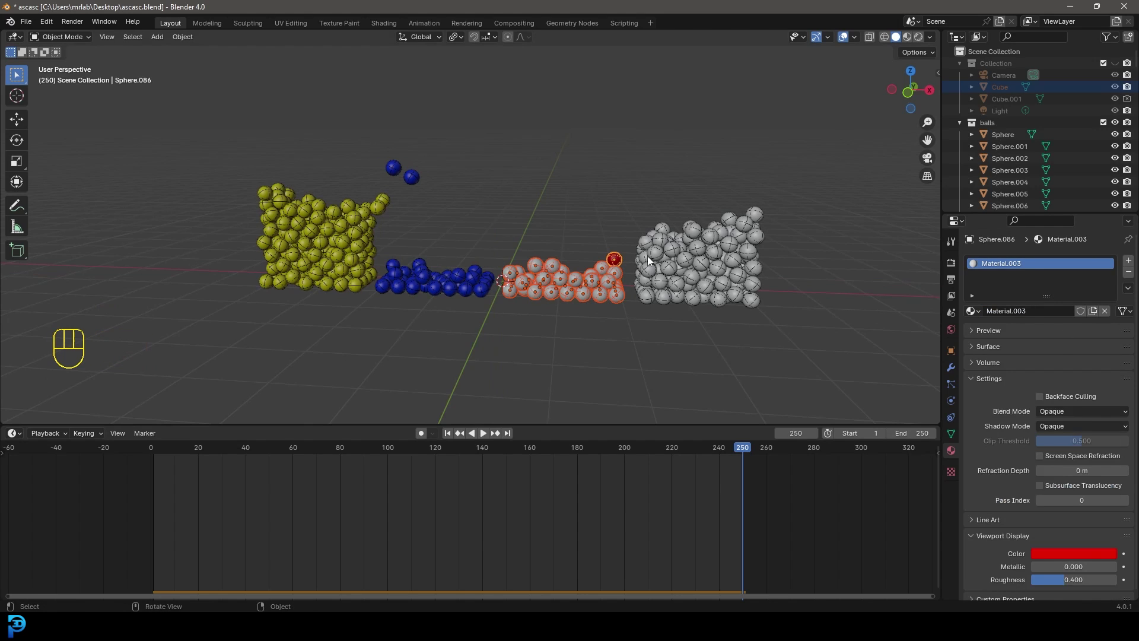
key("ctrl+l")
left_click(618, 221)
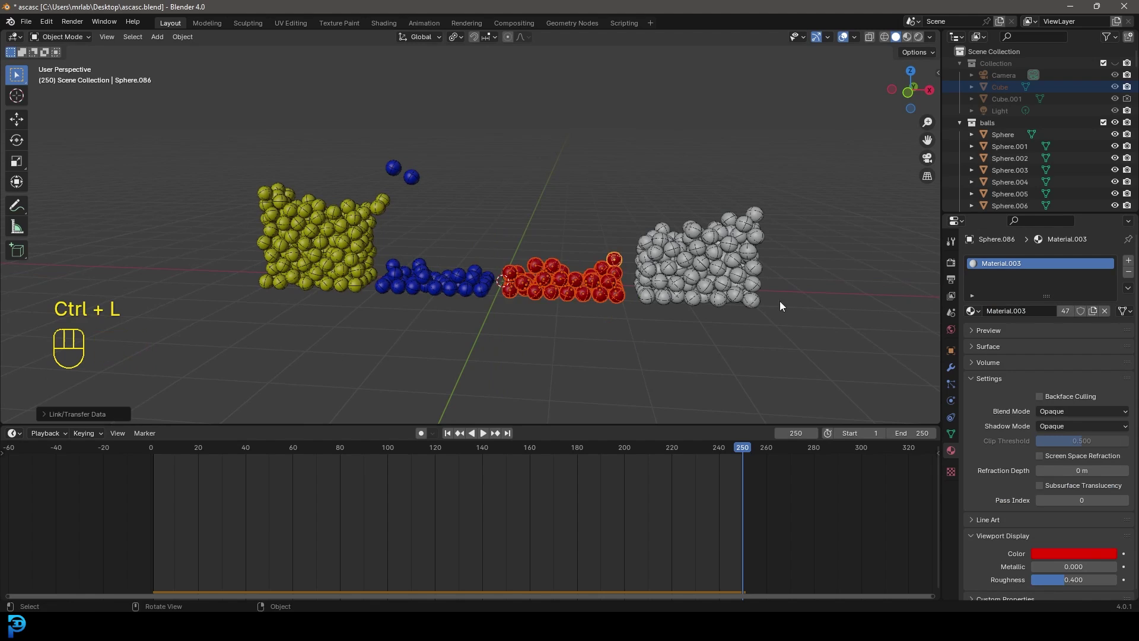
- Select the fourth bin's balls and link them to a new green Material.004
key("z")
left_click_drag(788, 371, 590, 151)
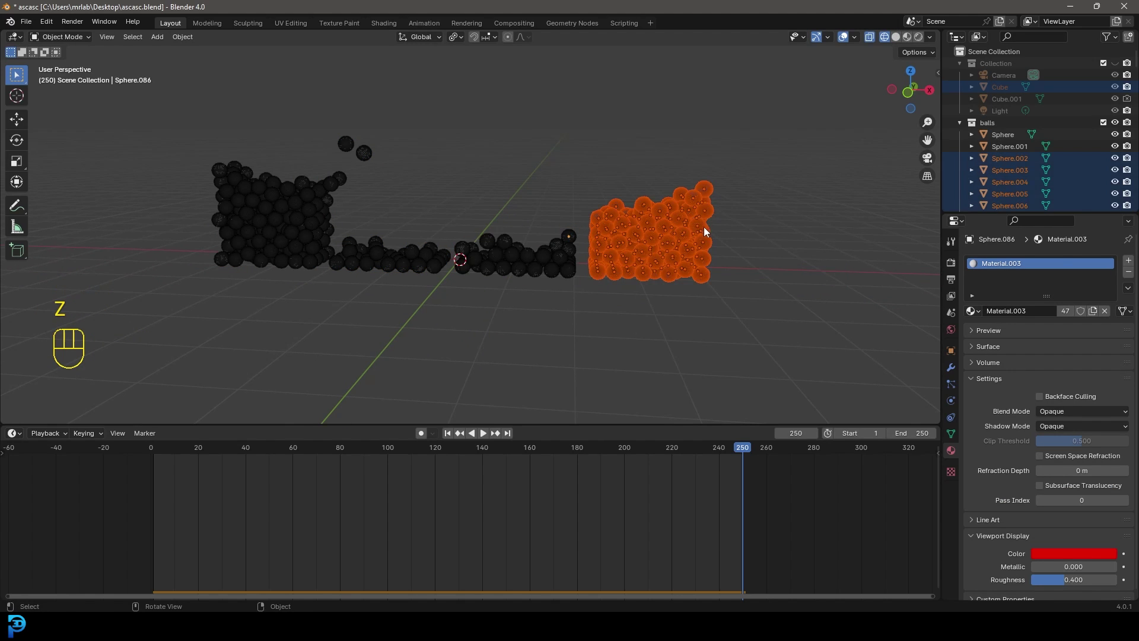
left_click(708, 185, "shift")
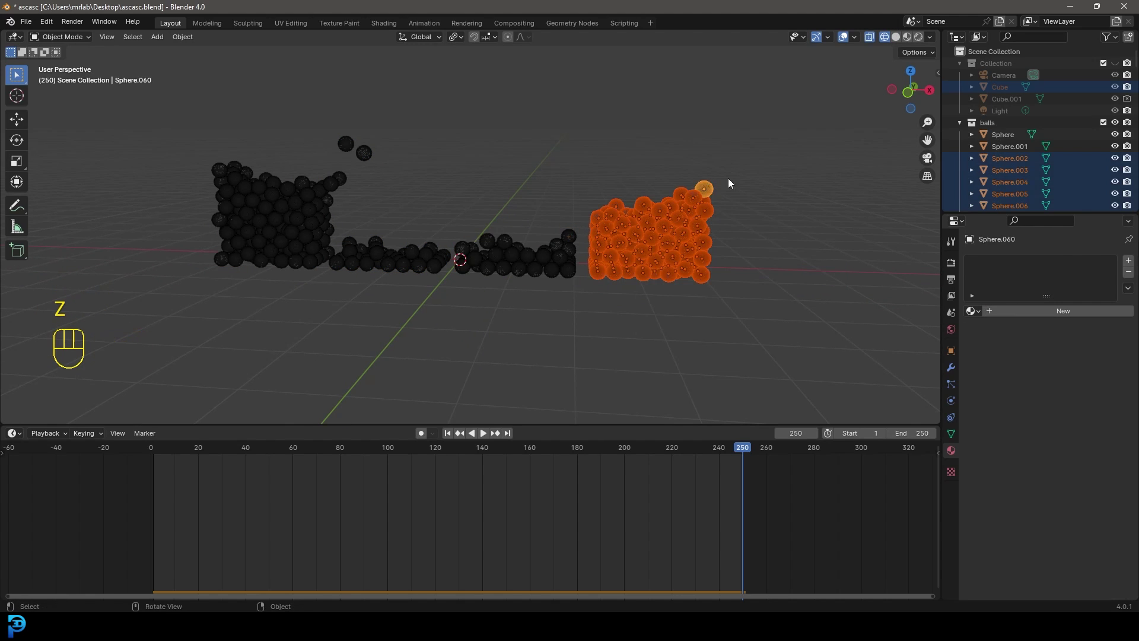
left_click(1063, 311)
left_click(1063, 555)
left_click_drag(1020, 421, 1001, 391)
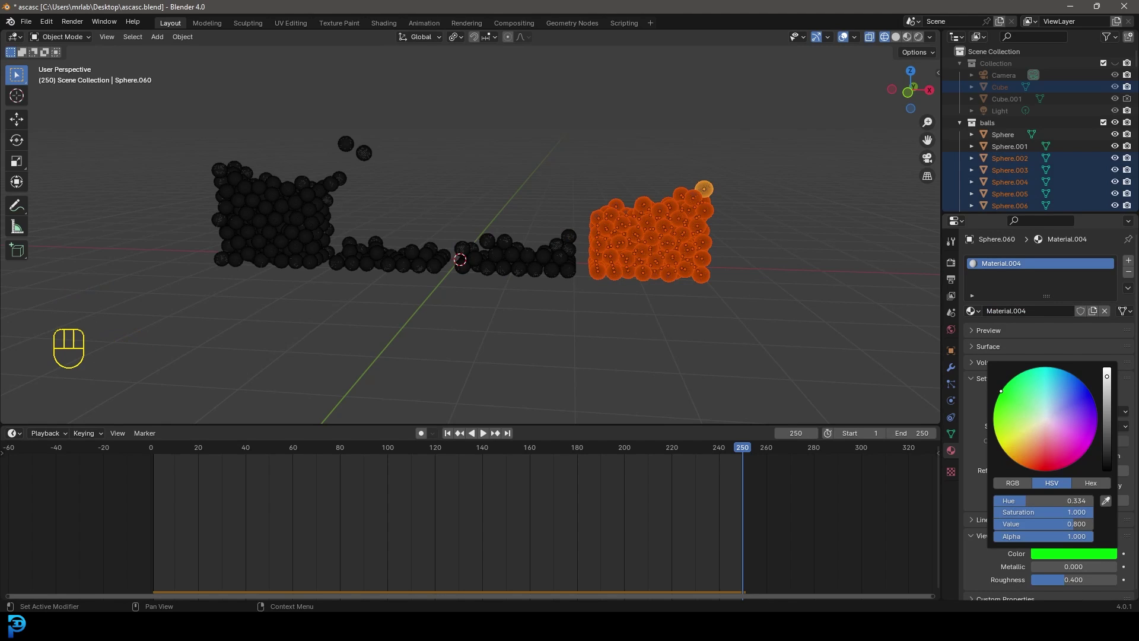
key("ctrl+l")
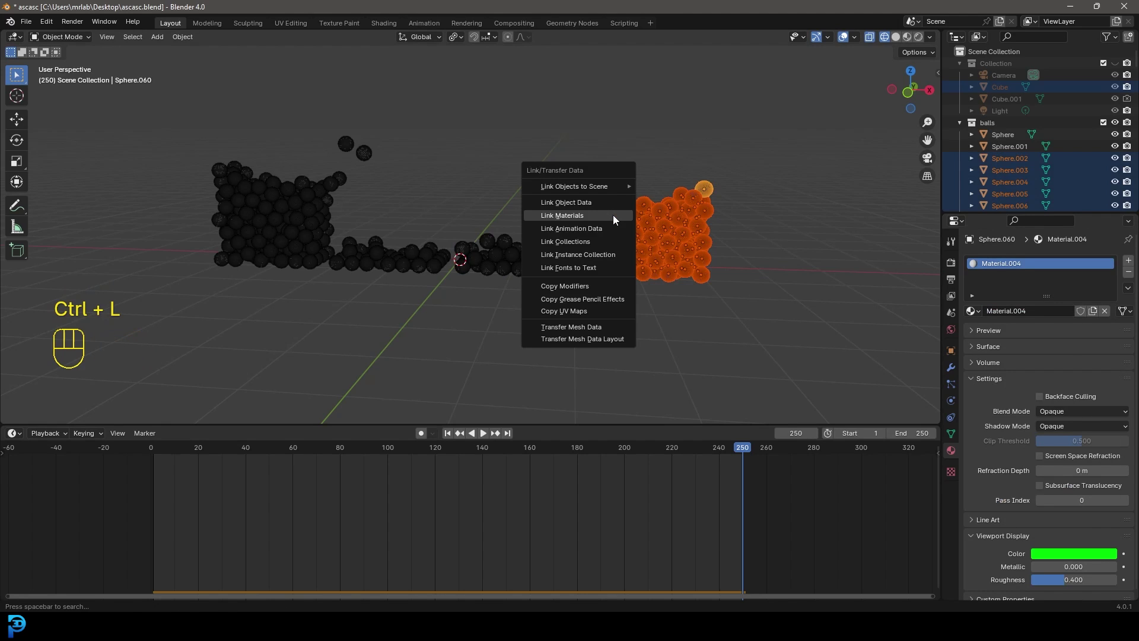
left_click(614, 215)
- Return to solid shading, deselect the balls and unhide the pegboard and camera collection
key("z")
left_click(721, 216)
scroll(639, 251, "down", 3)
key("alt+a")
mouse_move(640, 250)
middle_mouse_down()
mouse_move(429, 273)
mouse_move(272, 240)
mouse_move(552, 264)
mouse_move(525, 252)
middle_mouse_up()
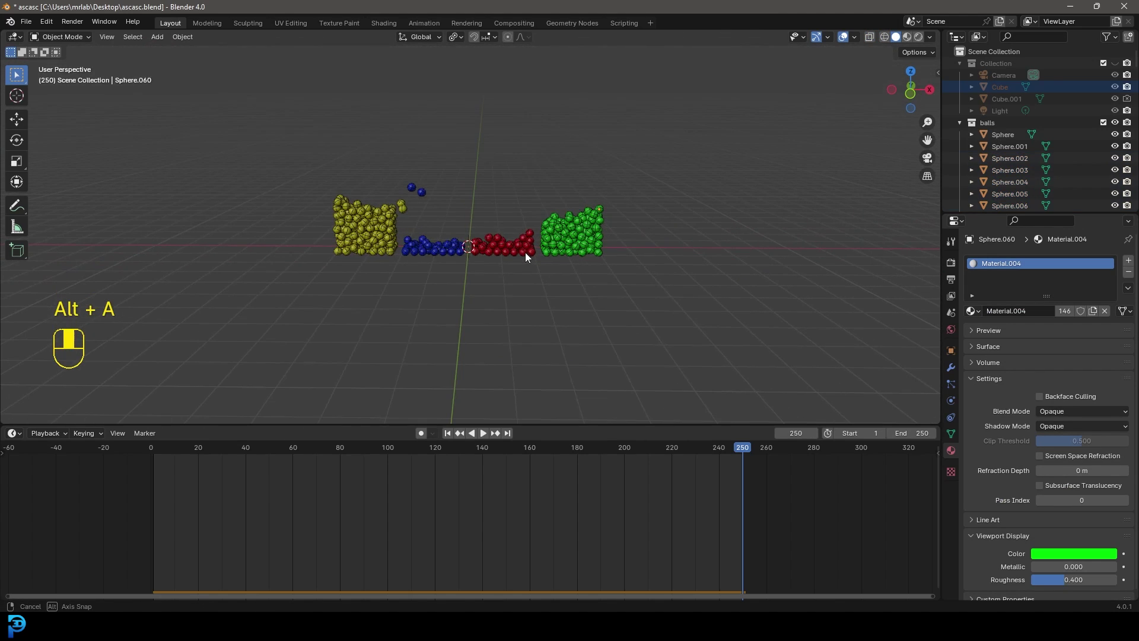
left_click(1115, 63)
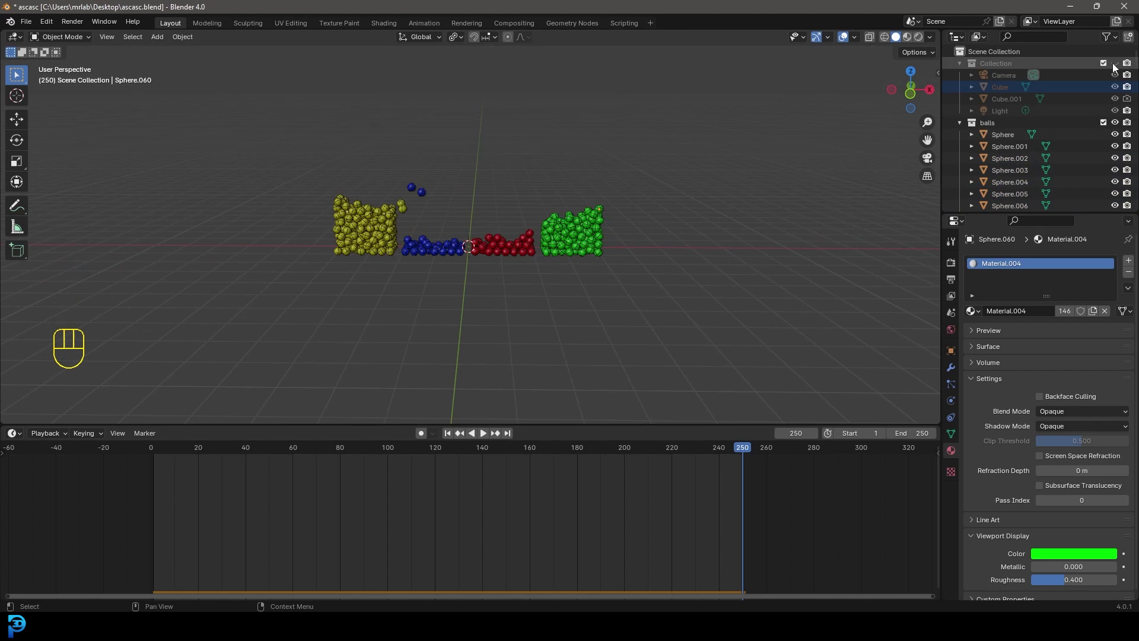
- Turn off overlays, go to frame 1 in front view and save ascasc.blend
middle_click_drag(695, 154, 885, 29)
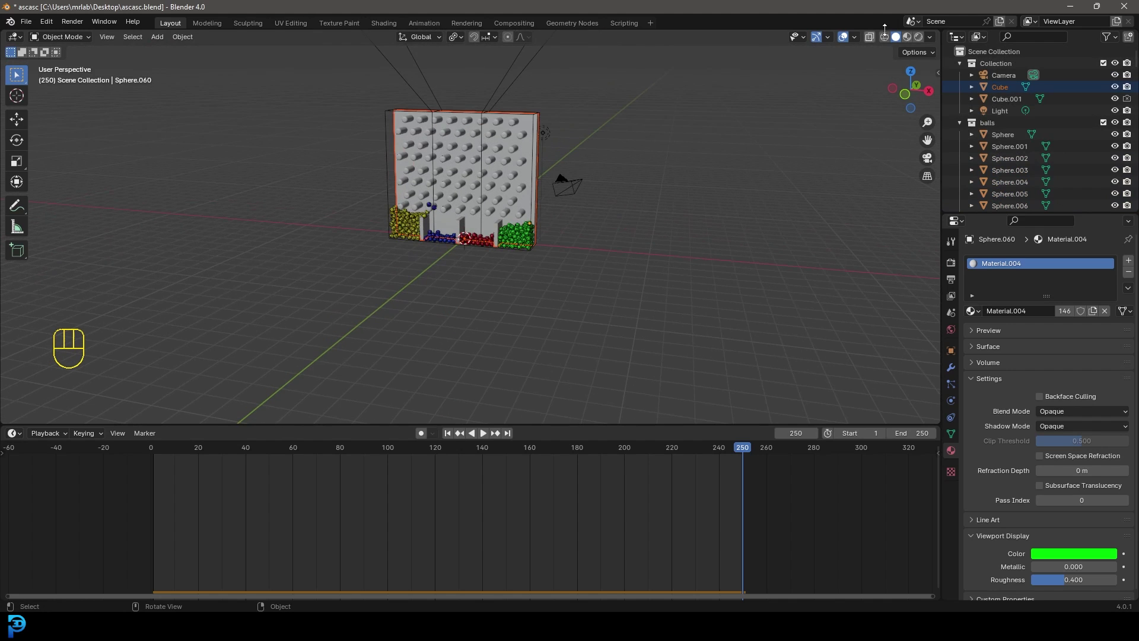
left_click(845, 38)
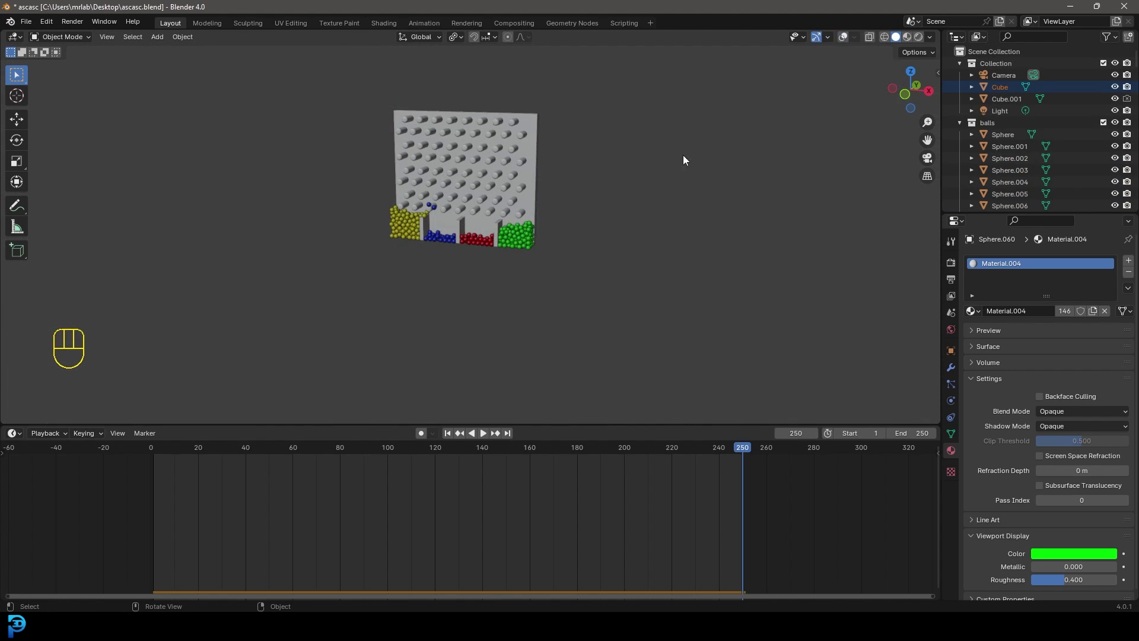
middle_click_drag(683, 155, 565, 238)
key("shift+Left")
key("KP_1")
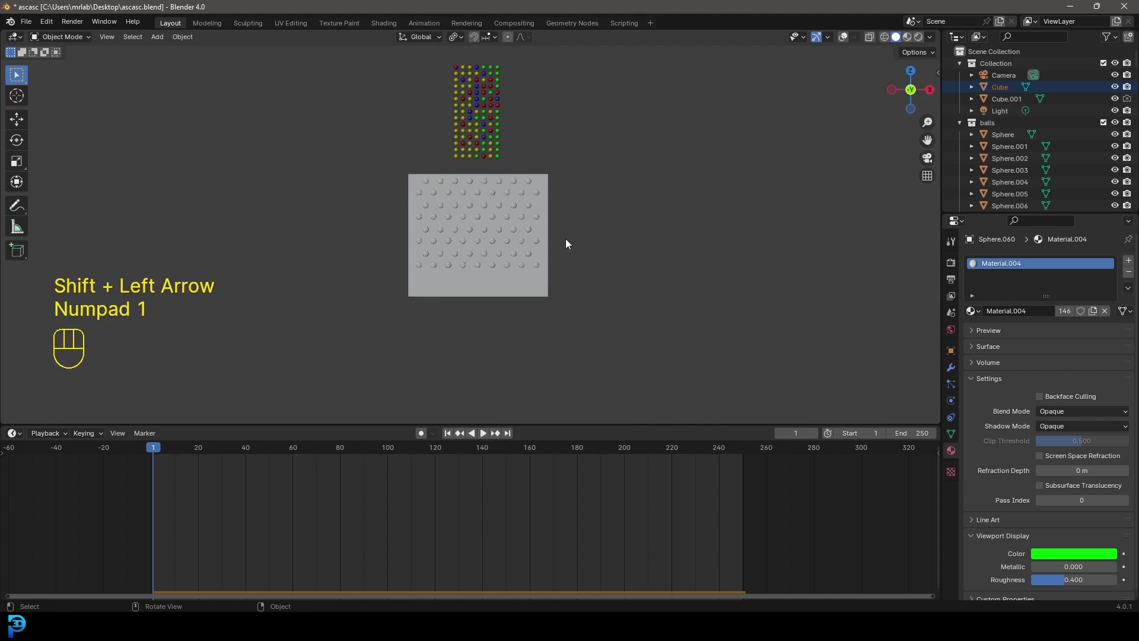
key("ctrl+s")
key("ctrl+s")
- Play the simulation, watching the coloured balls fall into their matching bins
middle_click_drag(569, 234, 621, 269, "shift")
scroll(622, 269, "up", 3)
key("space")
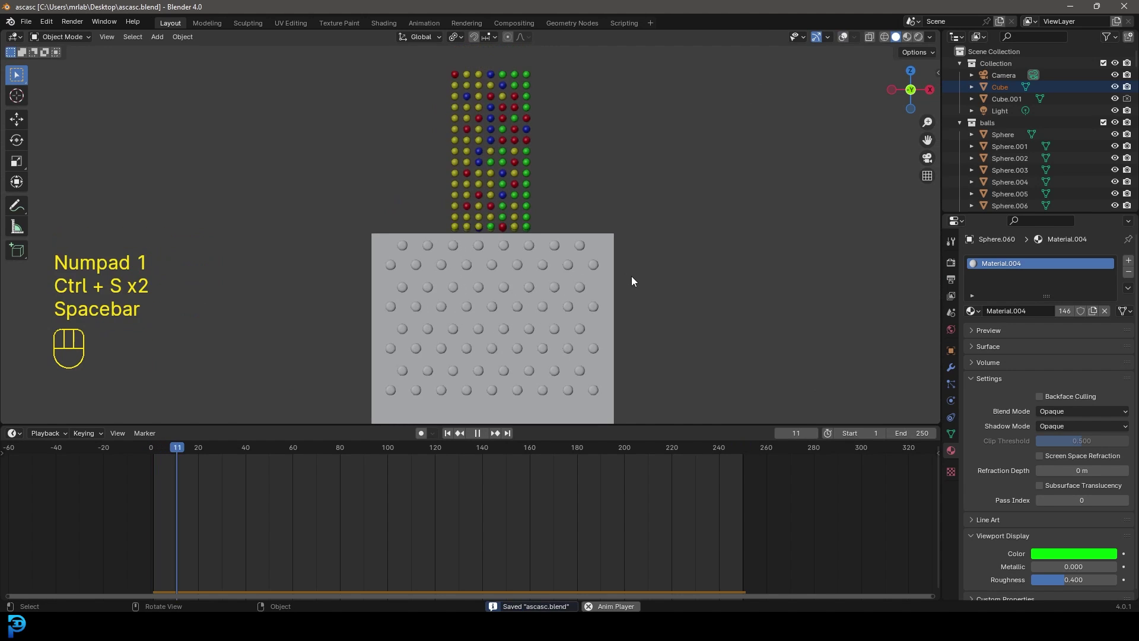
scroll(676, 281, "down", 4, "shift")
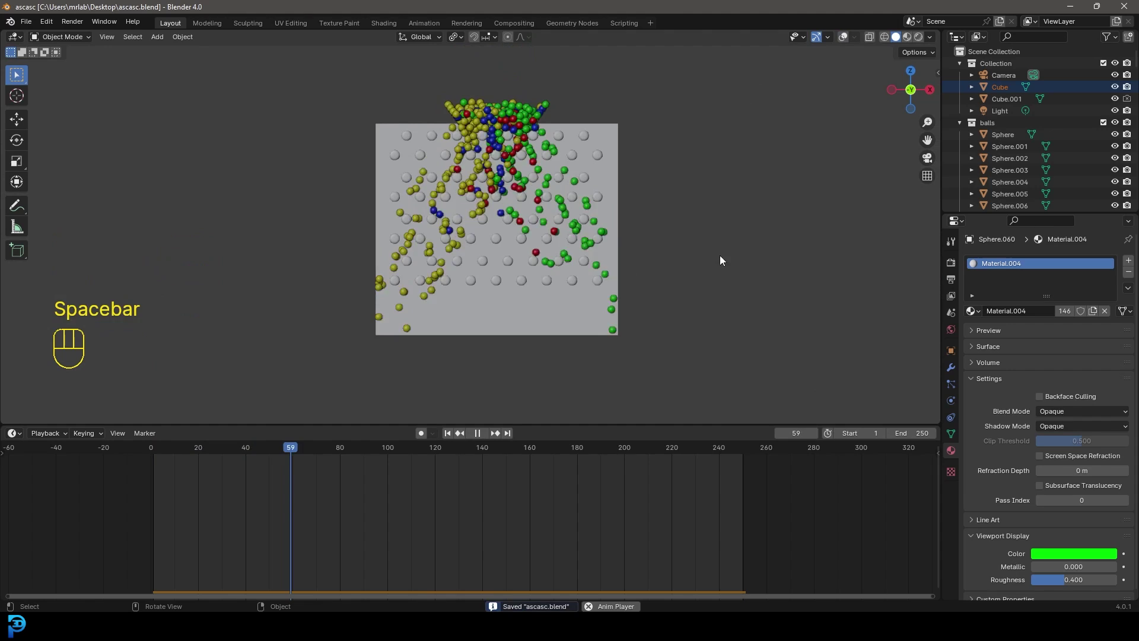
middle_click_drag(553, 196, 602, 222)
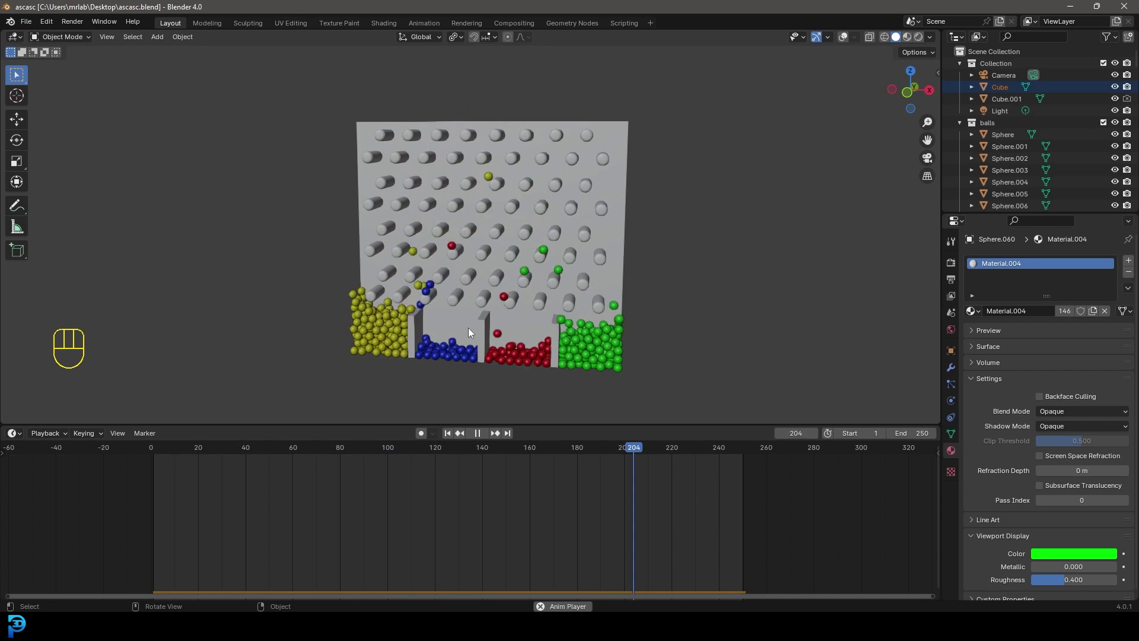
scroll(478, 361, "up", 3)
middle_click_drag(478, 361, 585, 261, "shift")
key("space")
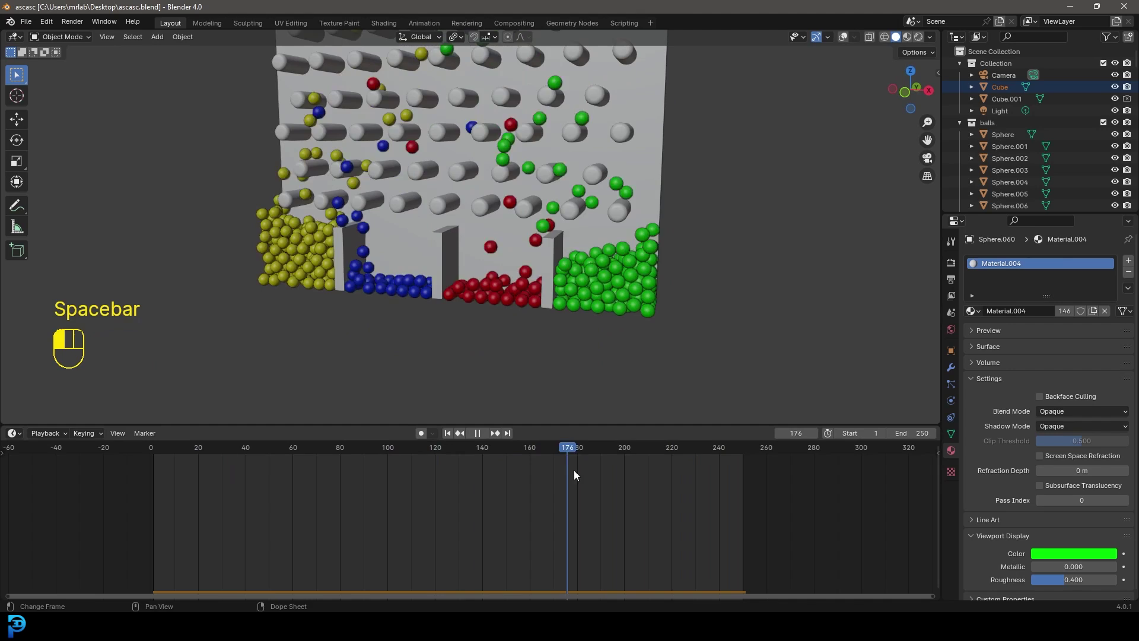